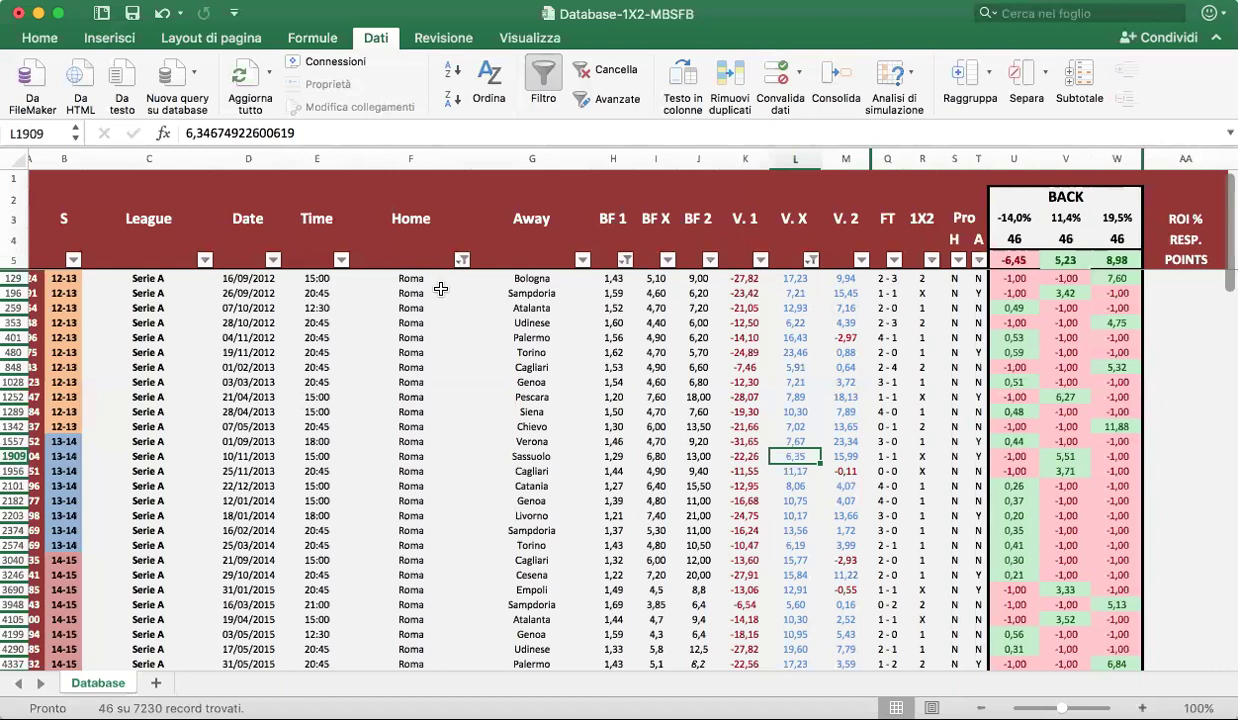
# - Clear all active filters from the match table
pyautogui.click(611, 69)
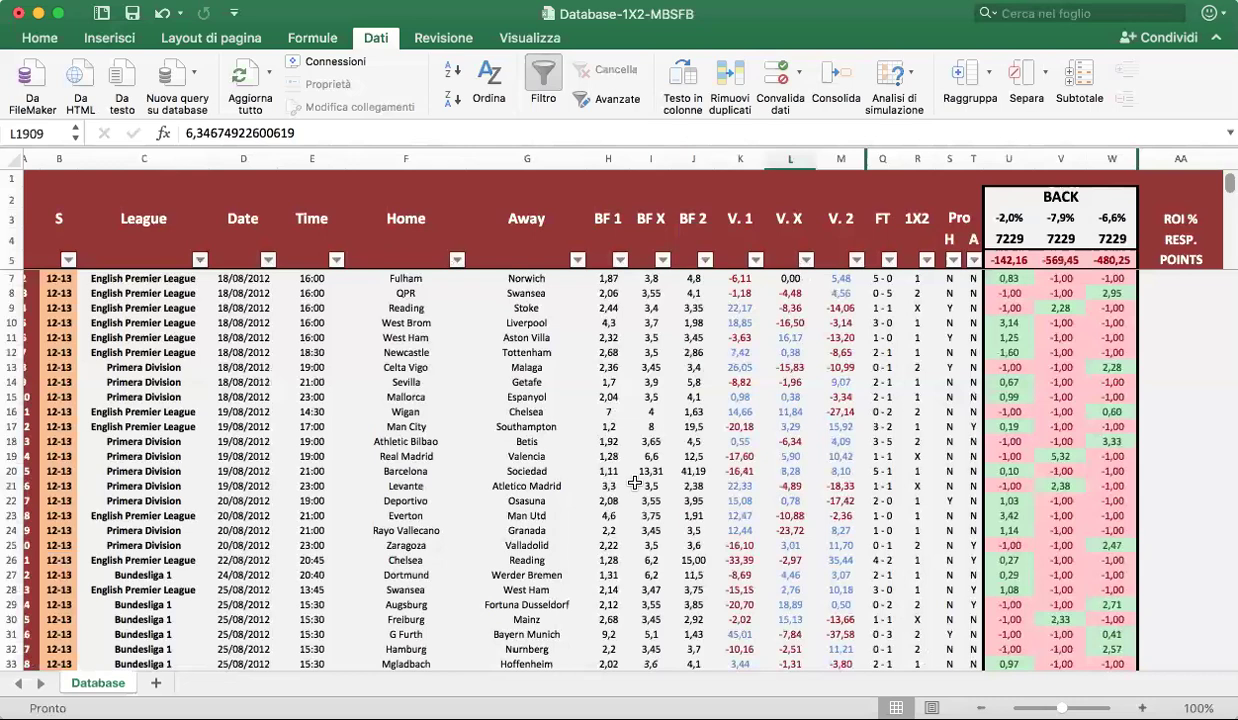
pyautogui.hscroll(-1, 92, 166)
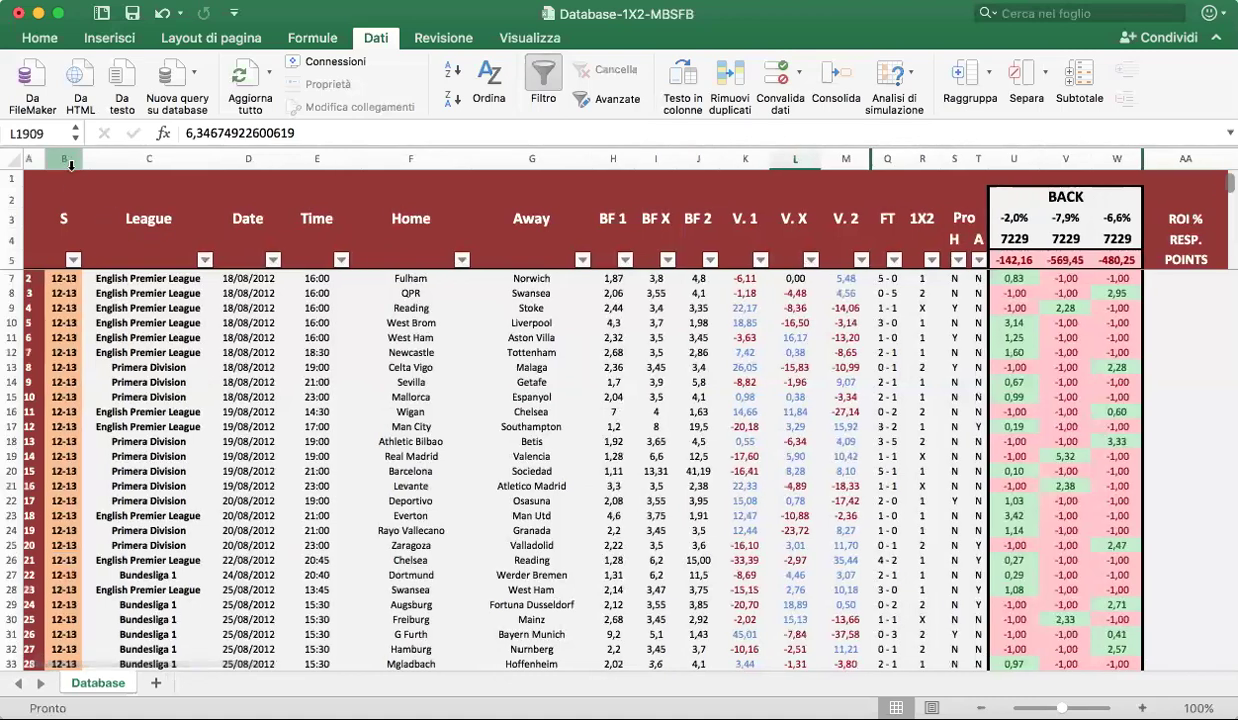
# - Examine the last matches at the end of the League column and return to the first record
pyautogui.scroll(-10, 181, 283)
pyautogui.click(181, 280)
pyautogui.hotkey('ctrl', 'Down')
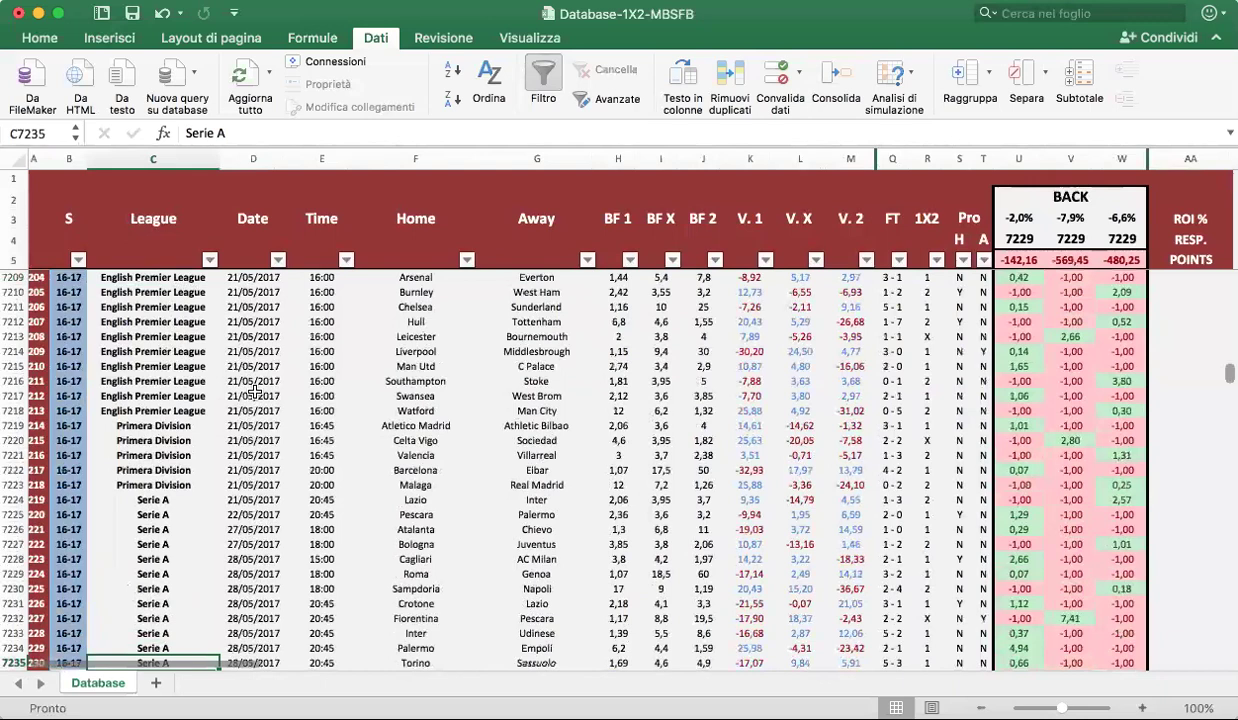
pyautogui.scroll(-2, 248, 378)
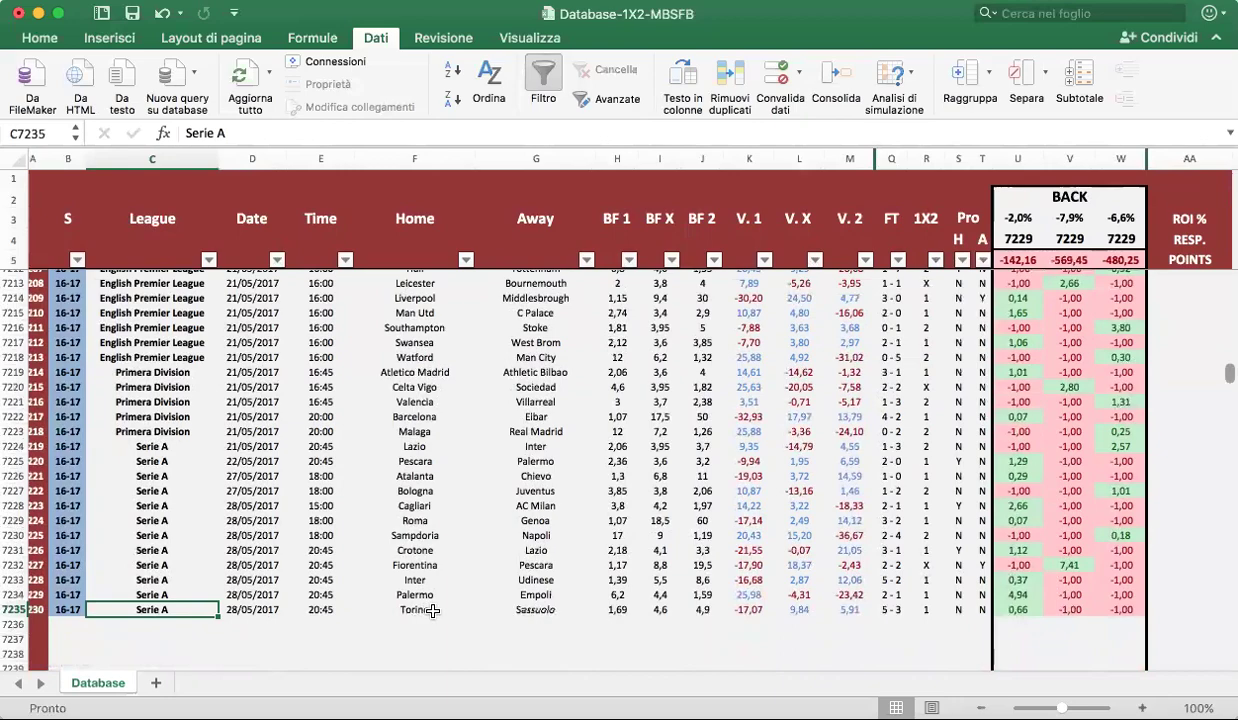
pyautogui.scroll(-1, 428, 611)
pyautogui.hscroll(1, 428, 611)
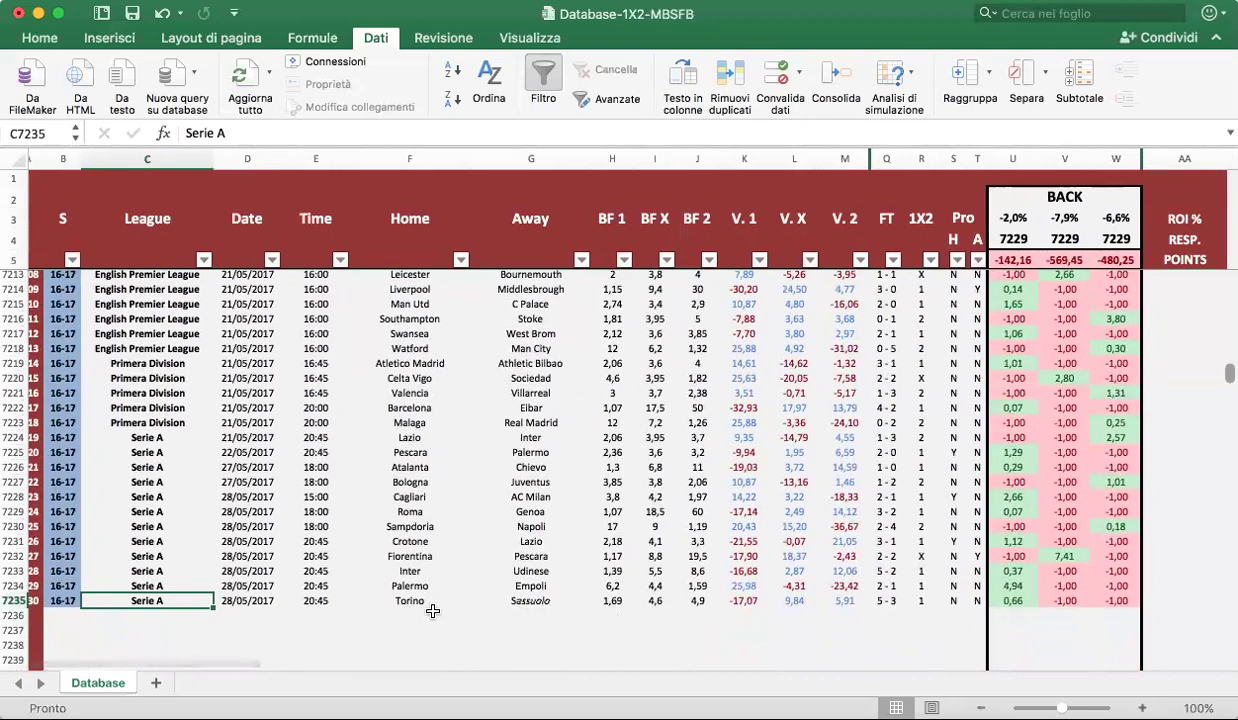
pyautogui.scroll(5, 432, 611)
pyautogui.scroll(1, 434, 601)
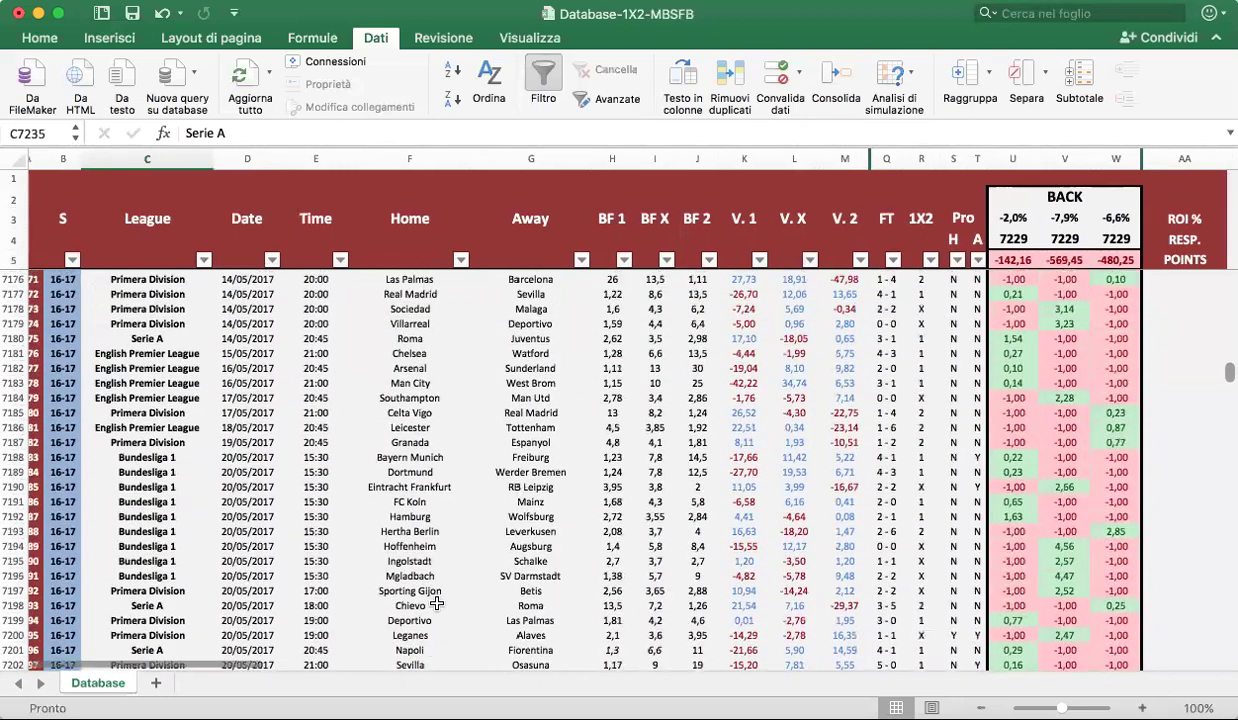
pyautogui.hotkey('ctrl', 'Home')
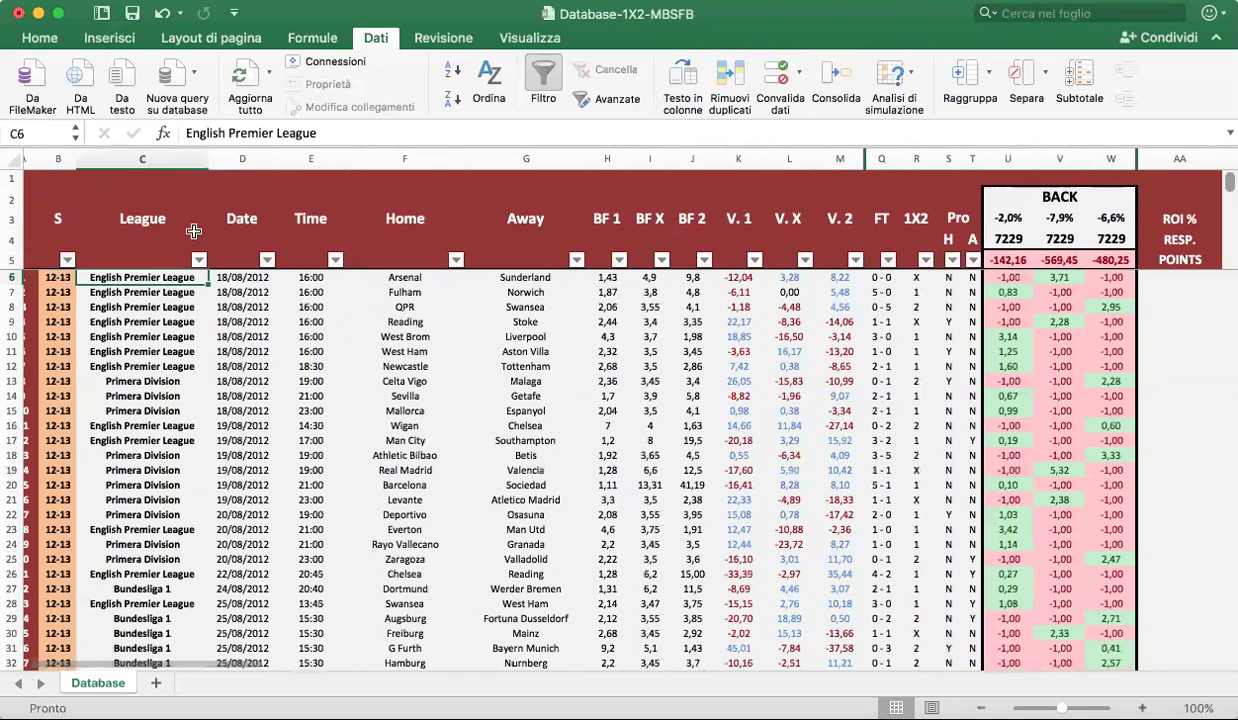
# - Review the League filter's choices without changing them, and highlight the Date, Time, Home and Away columns
pyautogui.click(199, 261)
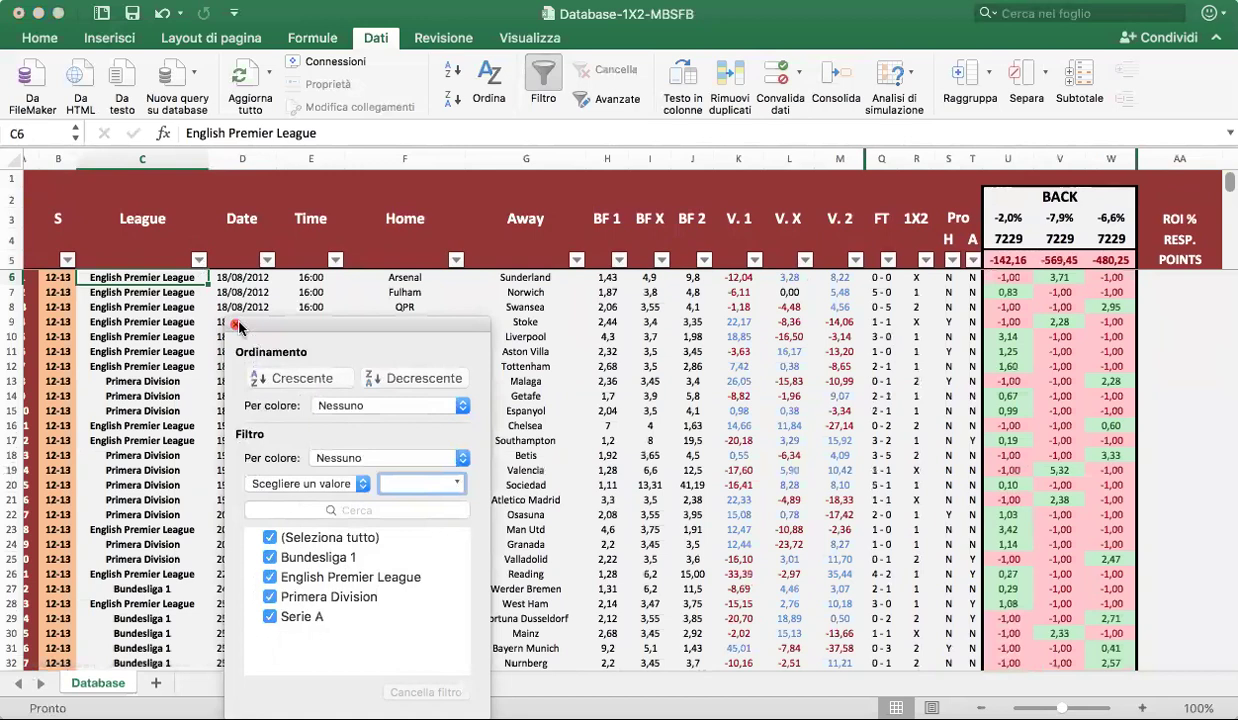
pyautogui.click(235, 325)
pyautogui.click(253, 160)
pyautogui.moveTo(253, 160); pyautogui.dragTo(340, 178)
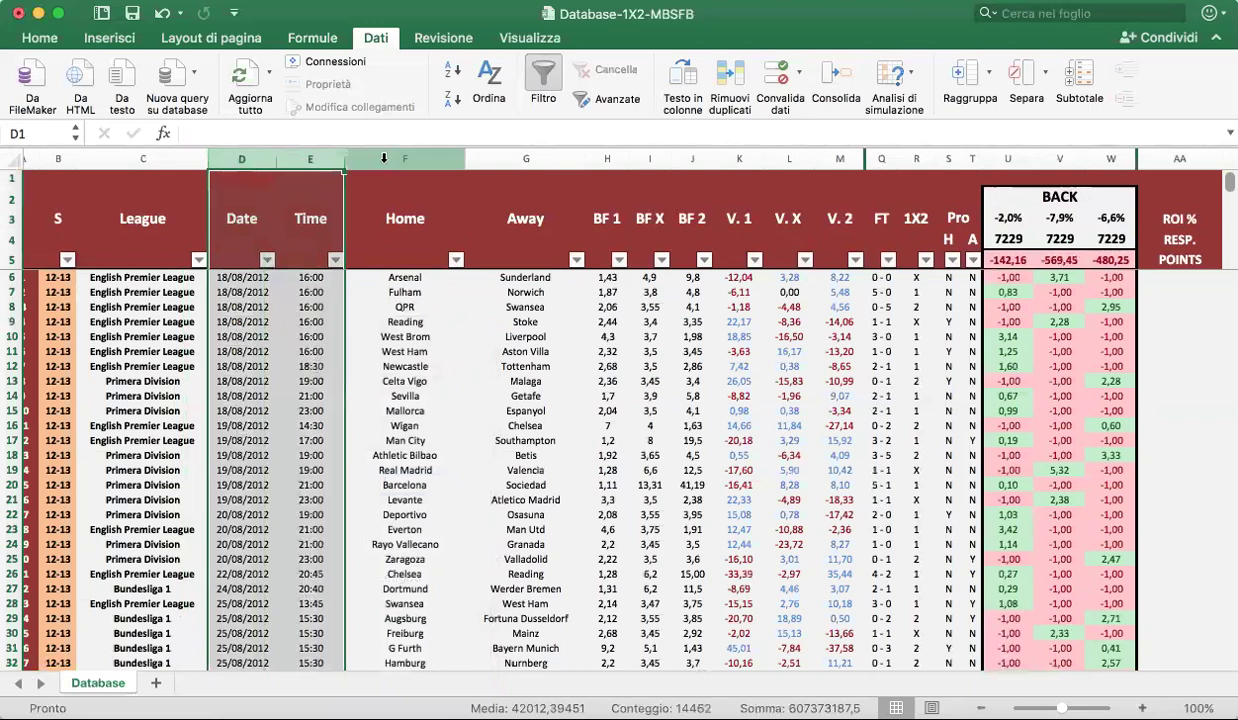
pyautogui.click(383, 158)
pyautogui.click(492, 160)
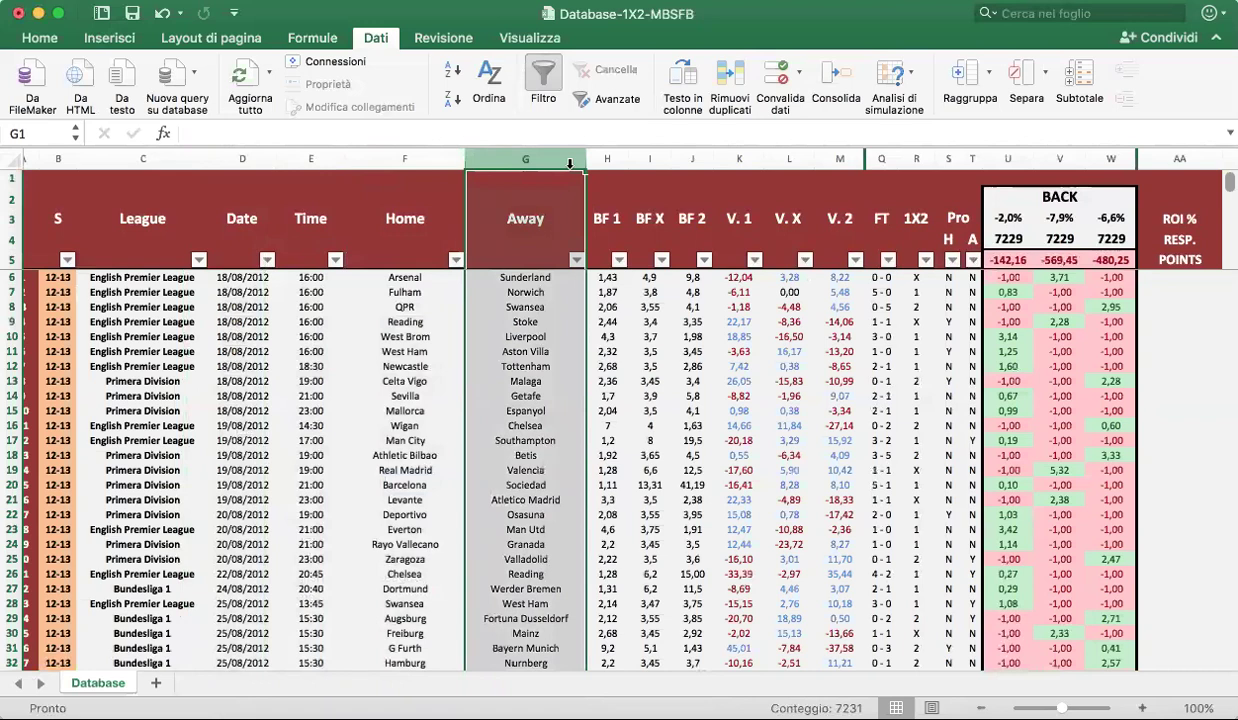
# - Highlight the match-information columns from S through Away as one block
pyautogui.moveTo(600, 160); pyautogui.dragTo(648, 161)
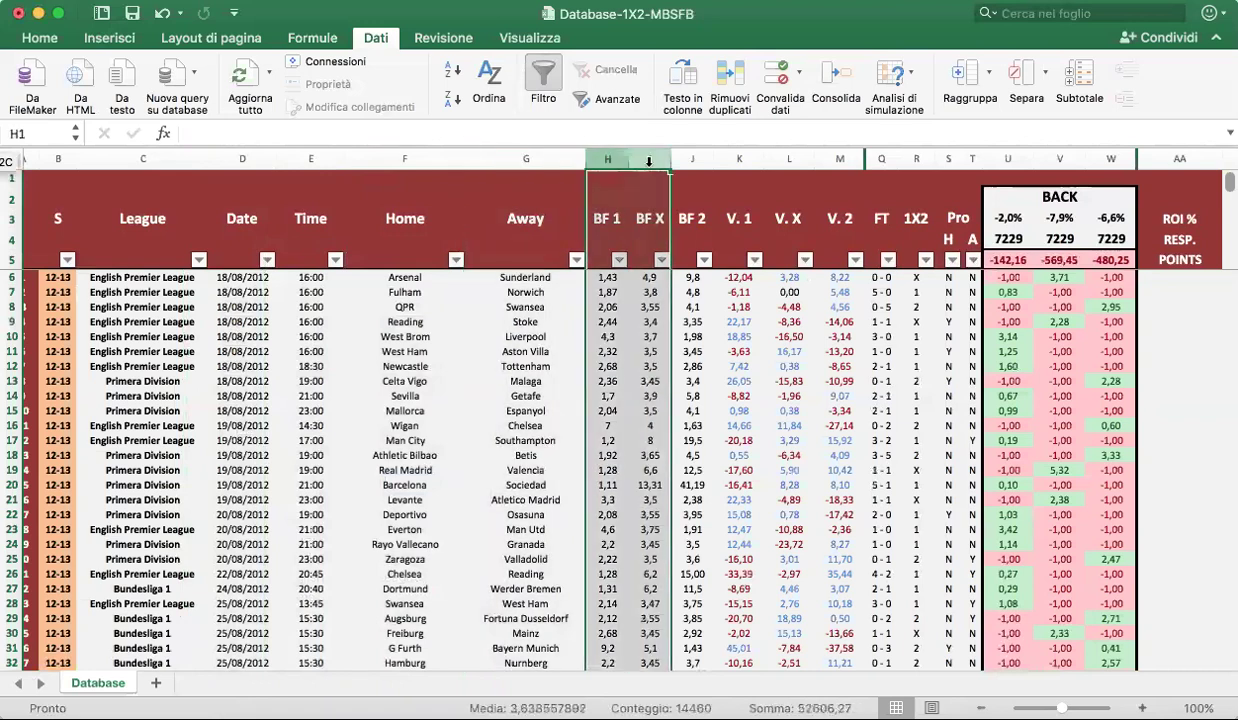
pyautogui.click(573, 160)
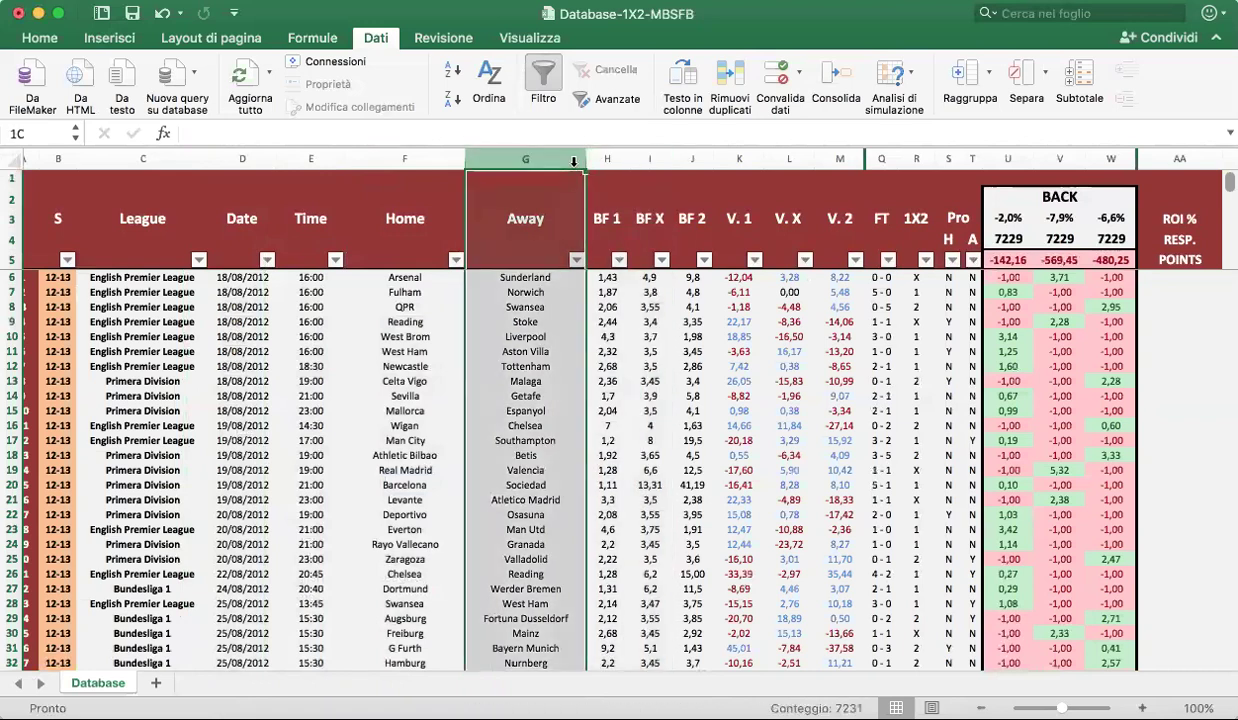
pyautogui.moveTo(61, 160); pyautogui.dragTo(479, 158)
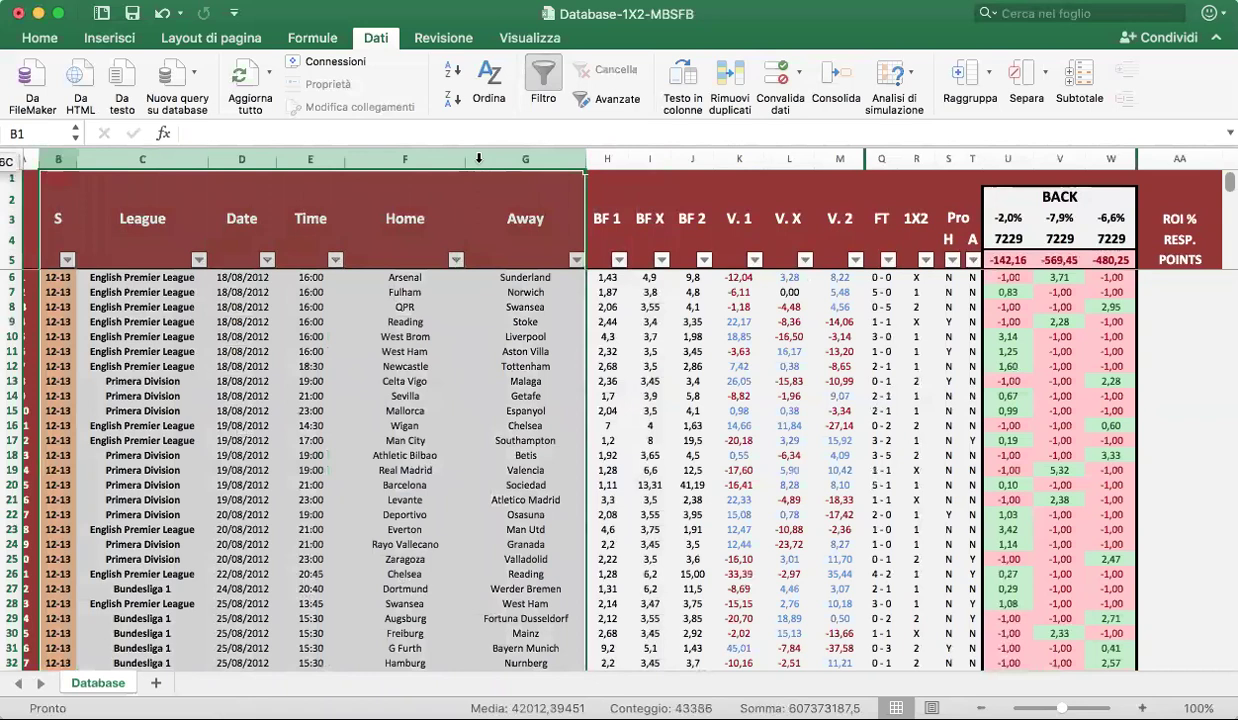
pyautogui.click(468, 381)
# - Highlight the odds and variation columns together, from BF 1 through V. 2
pyautogui.moveTo(605, 163); pyautogui.dragTo(814, 165)
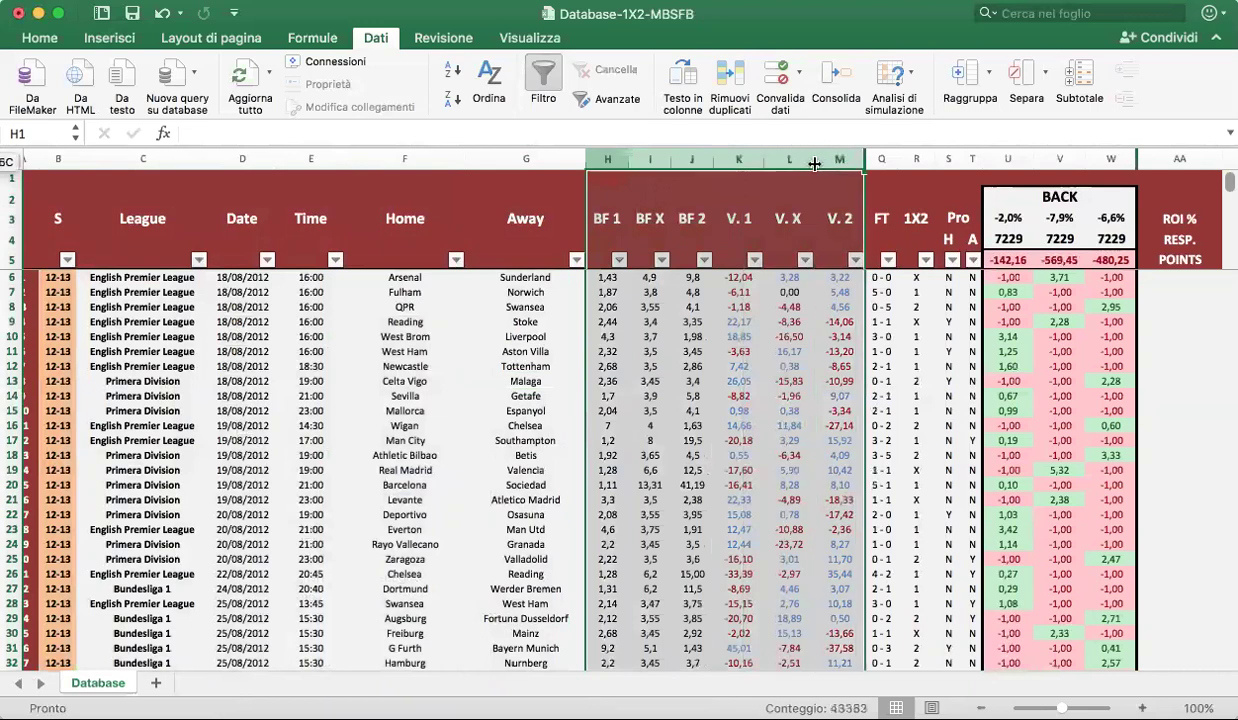
pyautogui.click(525, 160)
pyautogui.moveTo(599, 164); pyautogui.dragTo(842, 163)
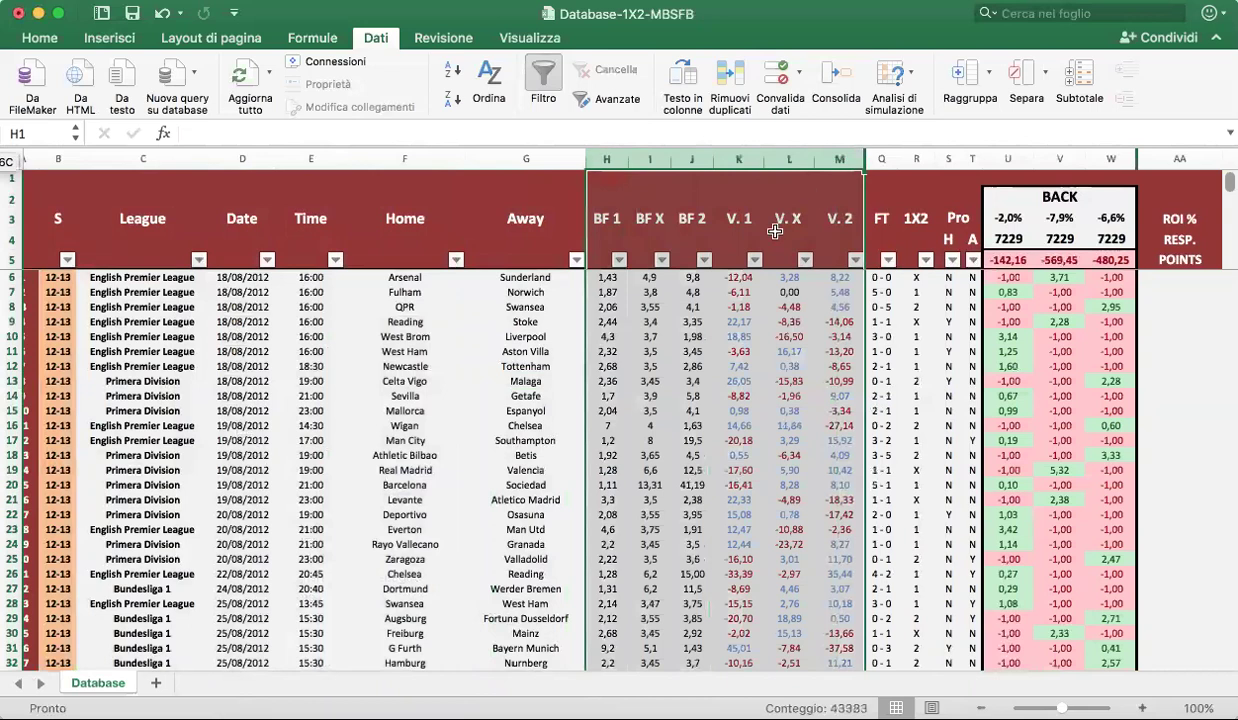
# - Highlight the three BF odds columns and the three V. variation columns as separate groups
pyautogui.moveTo(608, 163); pyautogui.dragTo(690, 160)
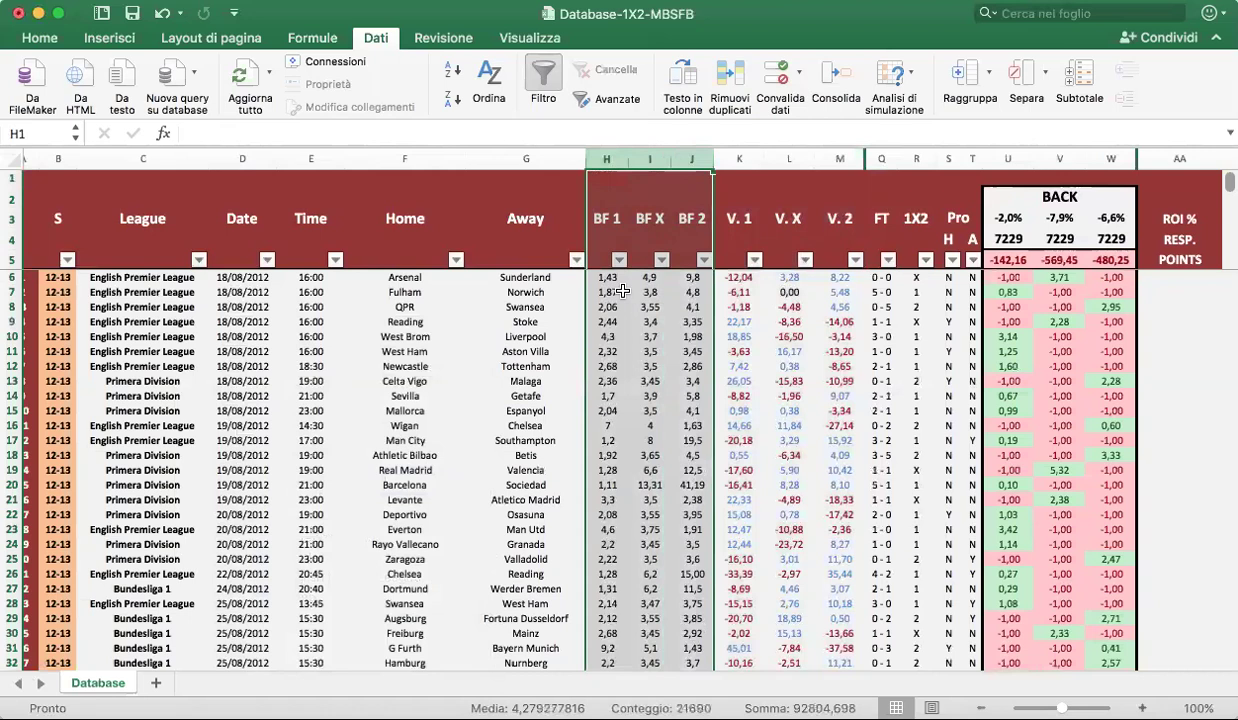
pyautogui.click(727, 158)
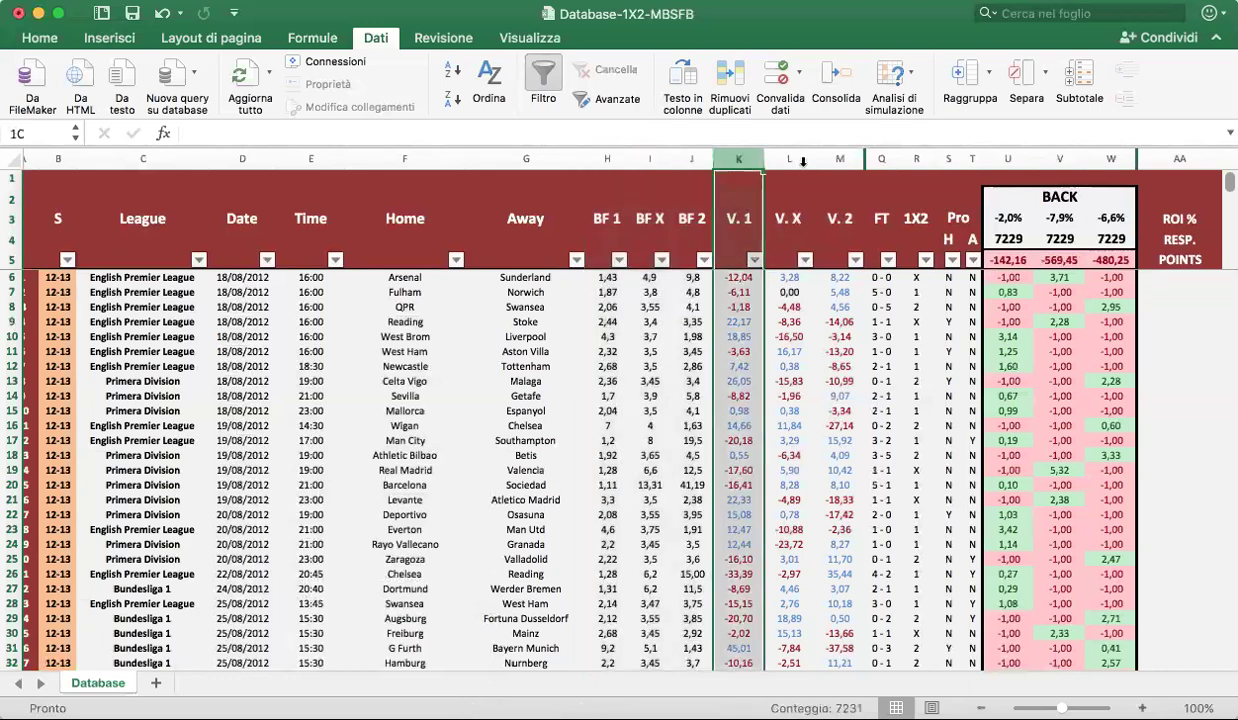
pyautogui.moveTo(802, 162); pyautogui.dragTo(831, 163)
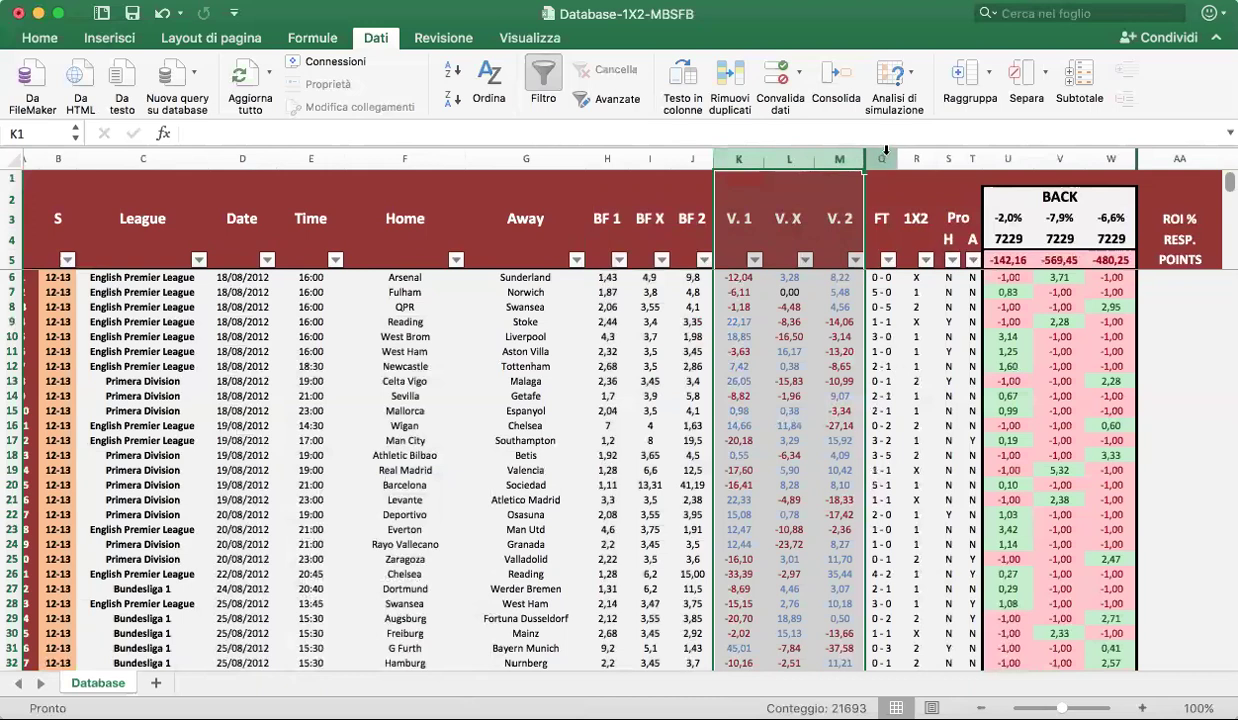
# - Highlight the result columns from FT through Pro A, and the two Pro columns on their own
pyautogui.moveTo(880, 160); pyautogui.dragTo(963, 160)
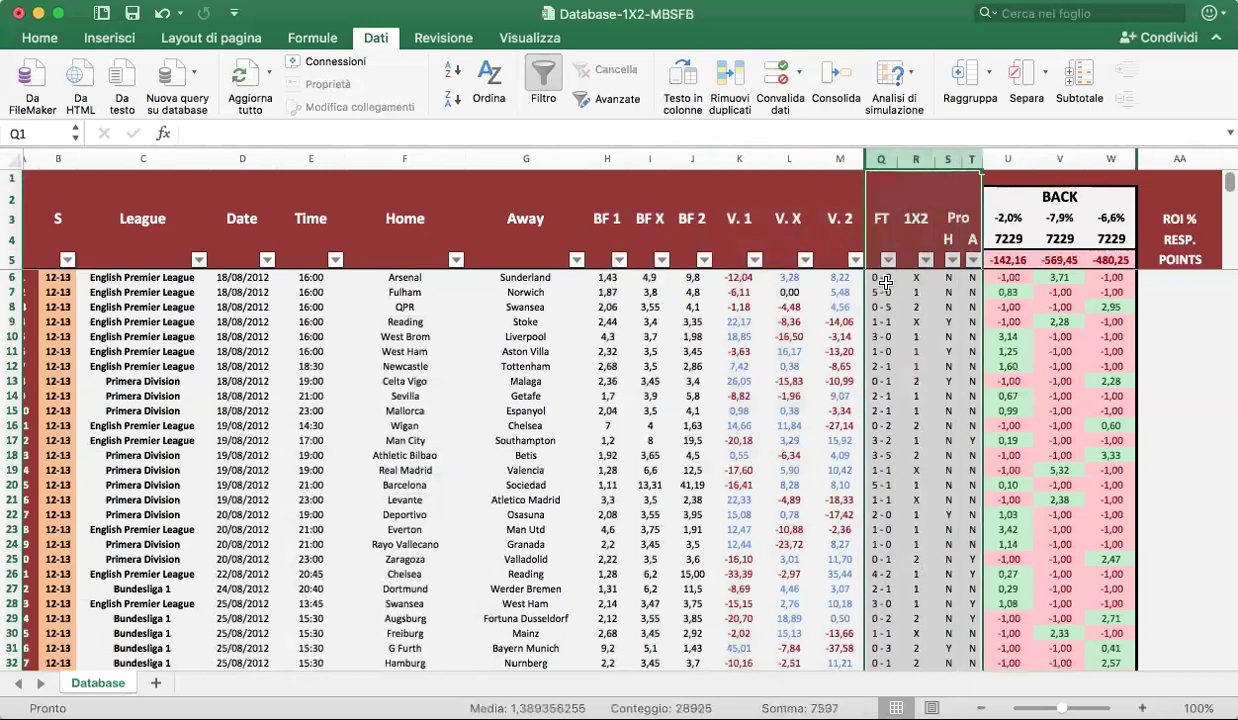
pyautogui.click(950, 158)
pyautogui.moveTo(950, 158); pyautogui.dragTo(972, 159)
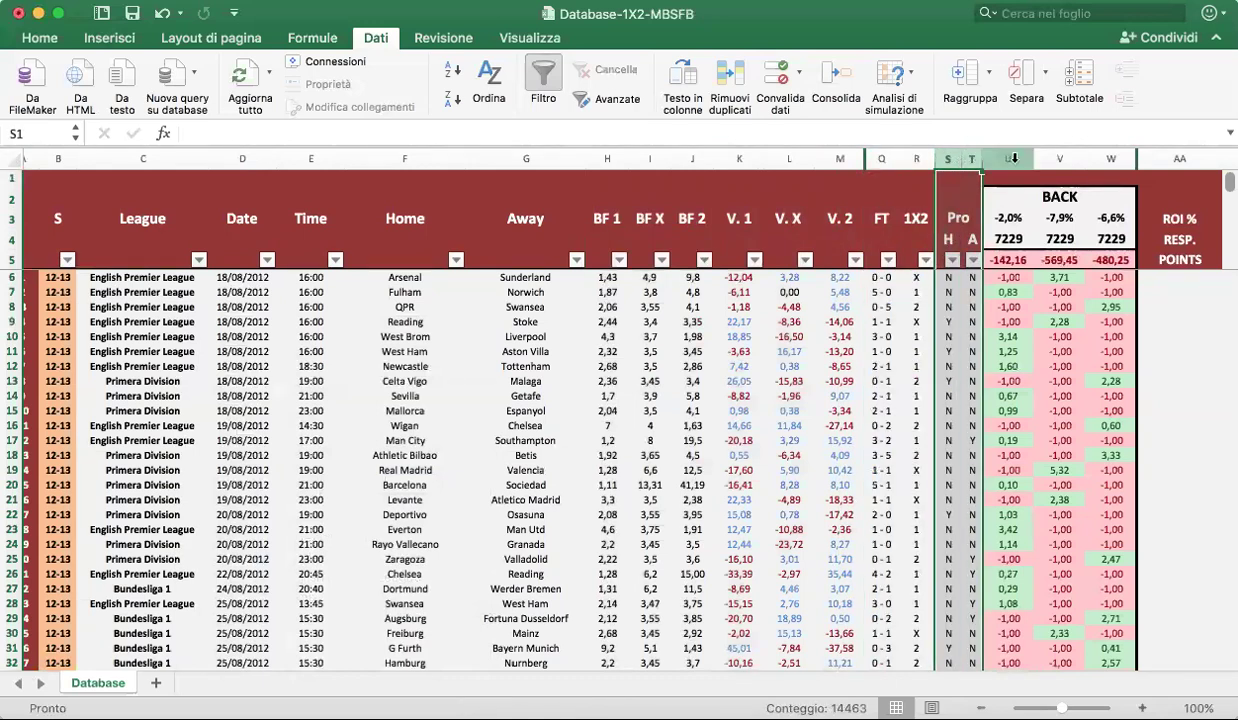
# - Highlight the three BACK columns U through W as one block
pyautogui.moveTo(1013, 158); pyautogui.dragTo(1116, 160)
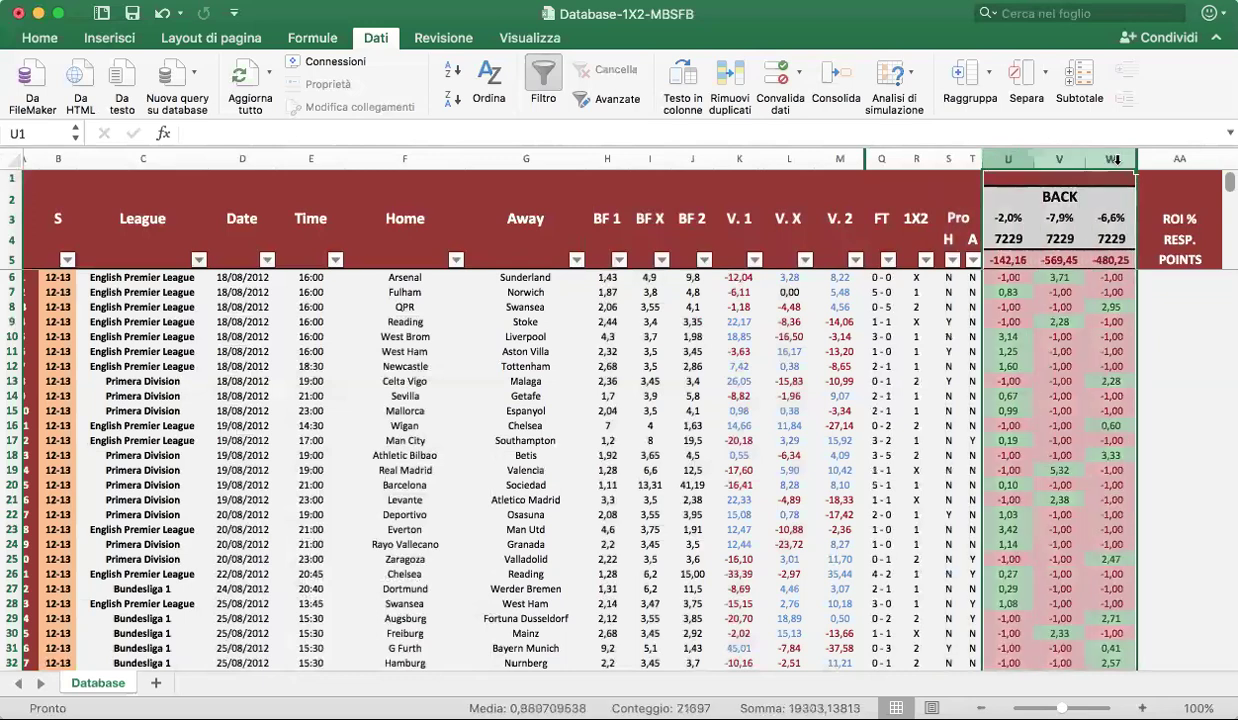
pyautogui.click(1036, 351)
pyautogui.hscroll(-2, 1027, 351)
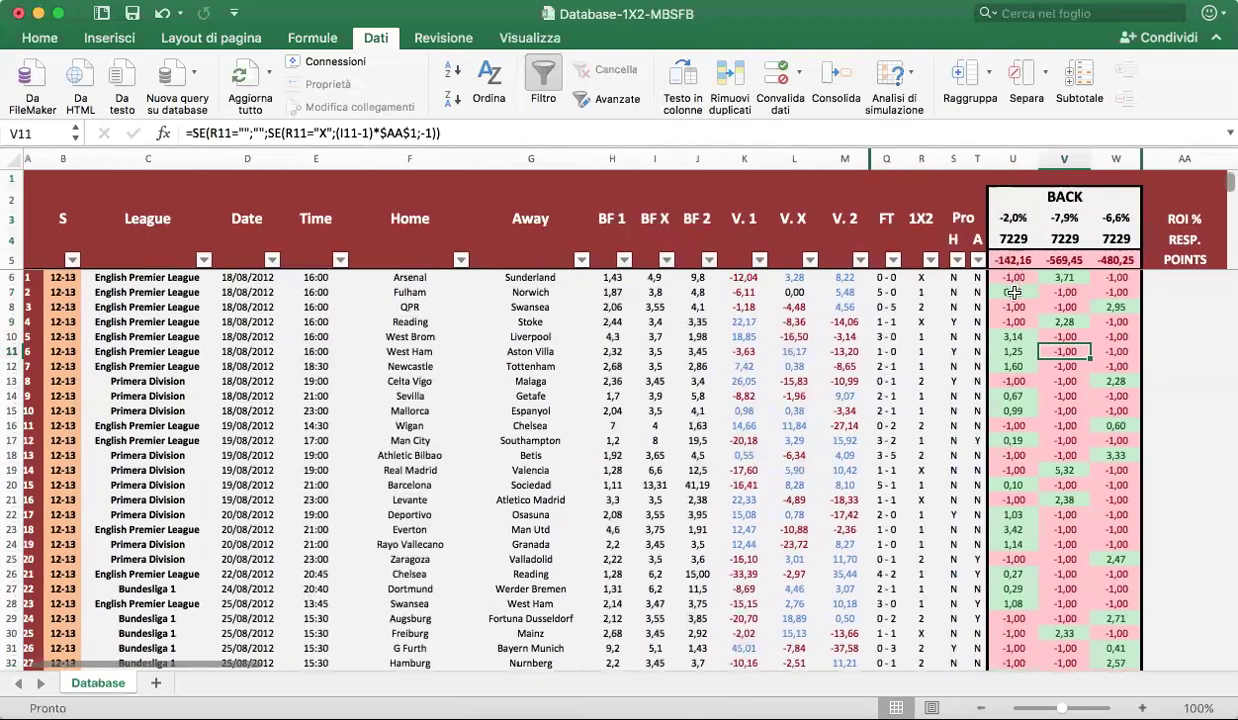
pyautogui.moveTo(1012, 159); pyautogui.dragTo(1120, 160)
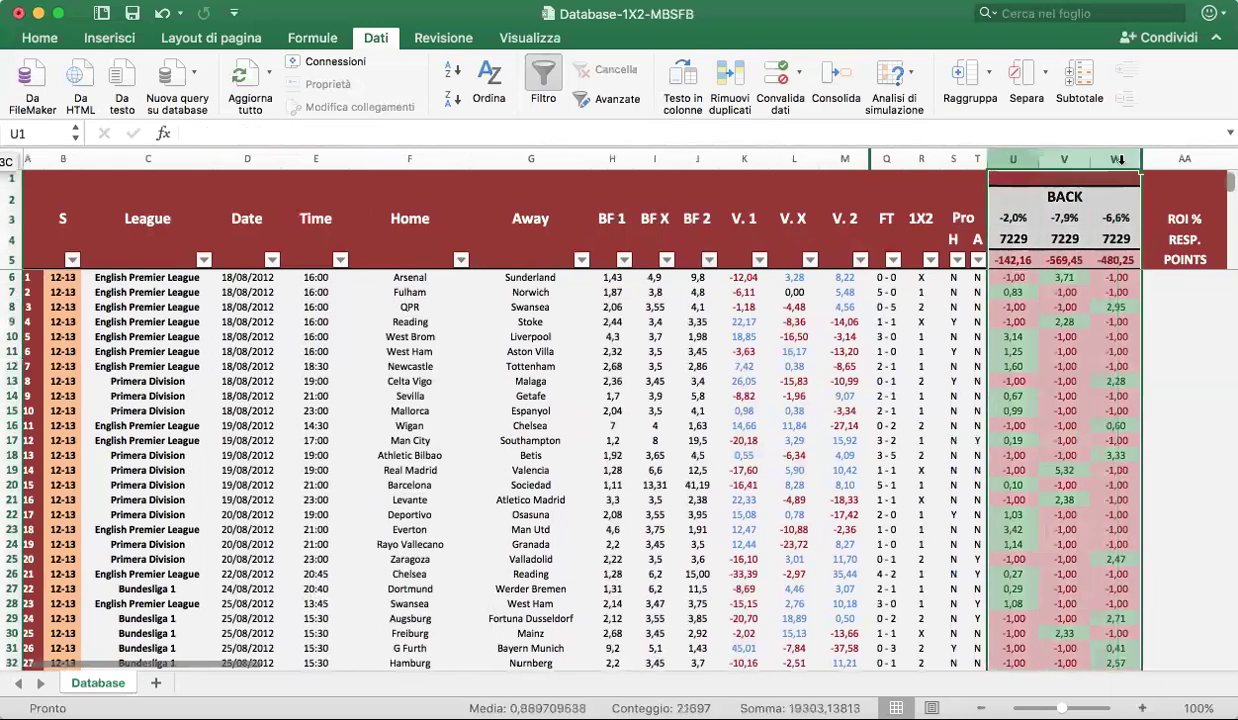
# - Inspect the BACK formulas in W8 and U6 and the first match's BF 1 odds in H6
pyautogui.click(1115, 307)
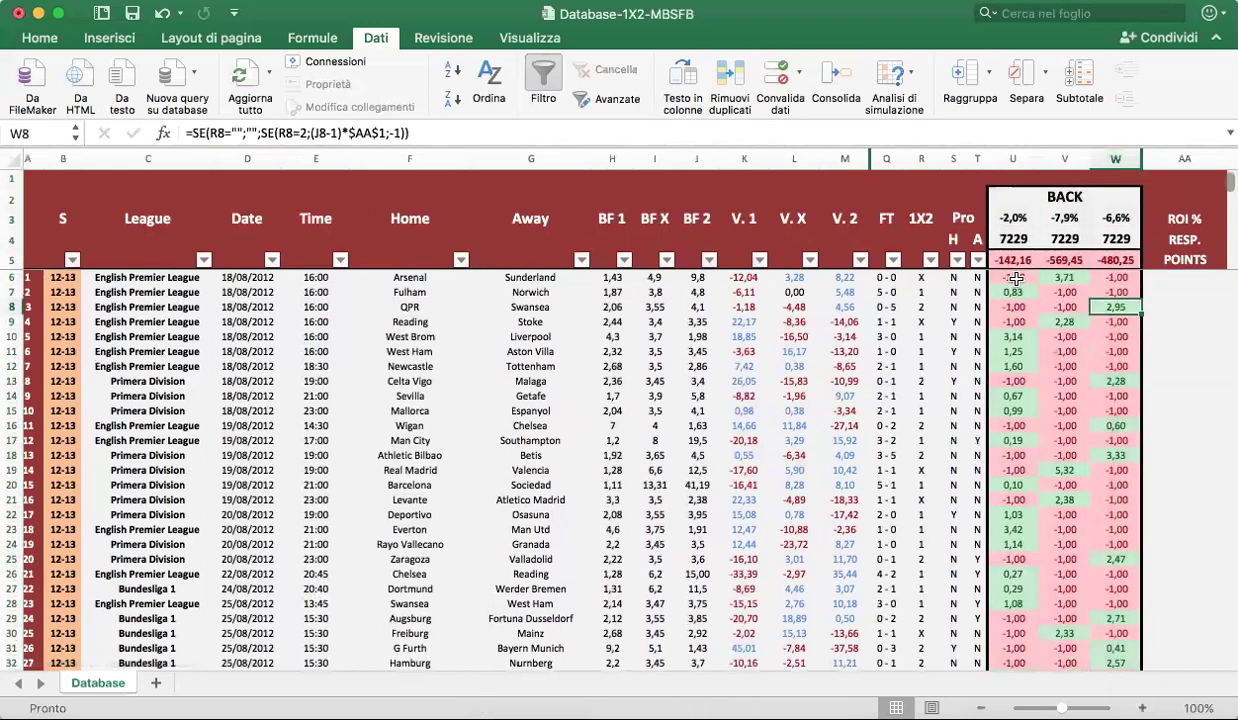
pyautogui.click(1015, 278)
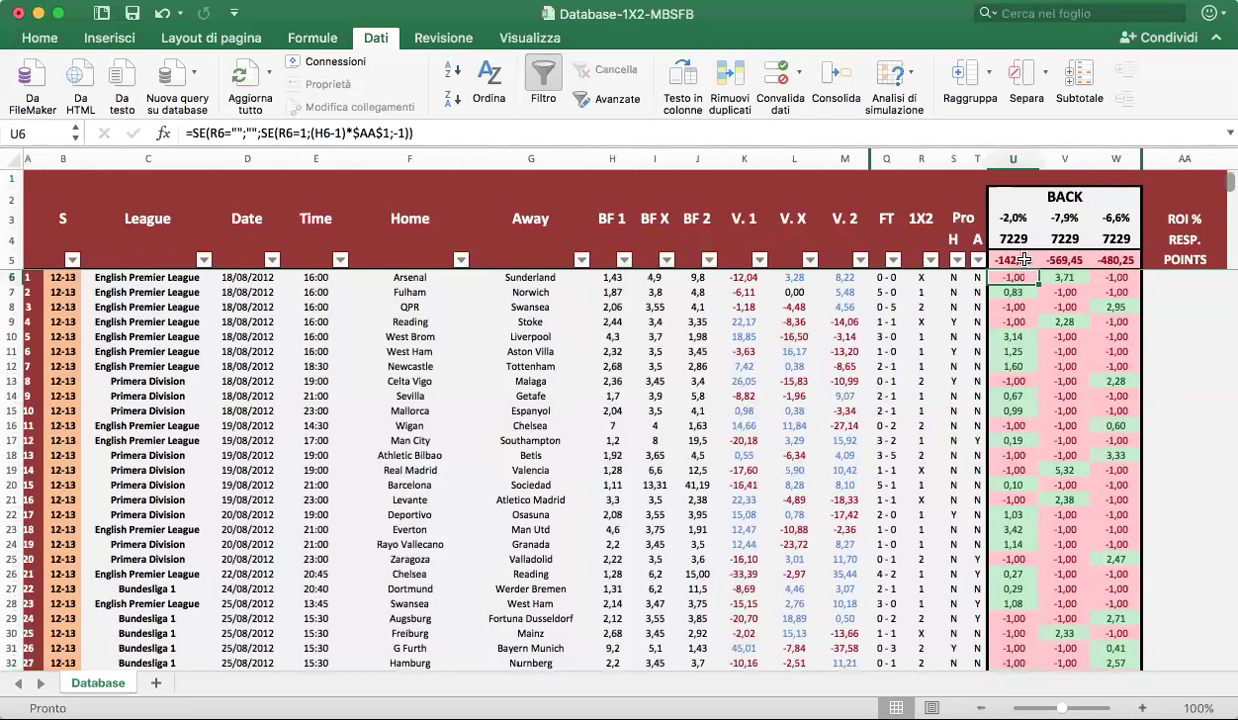
pyautogui.click(605, 276)
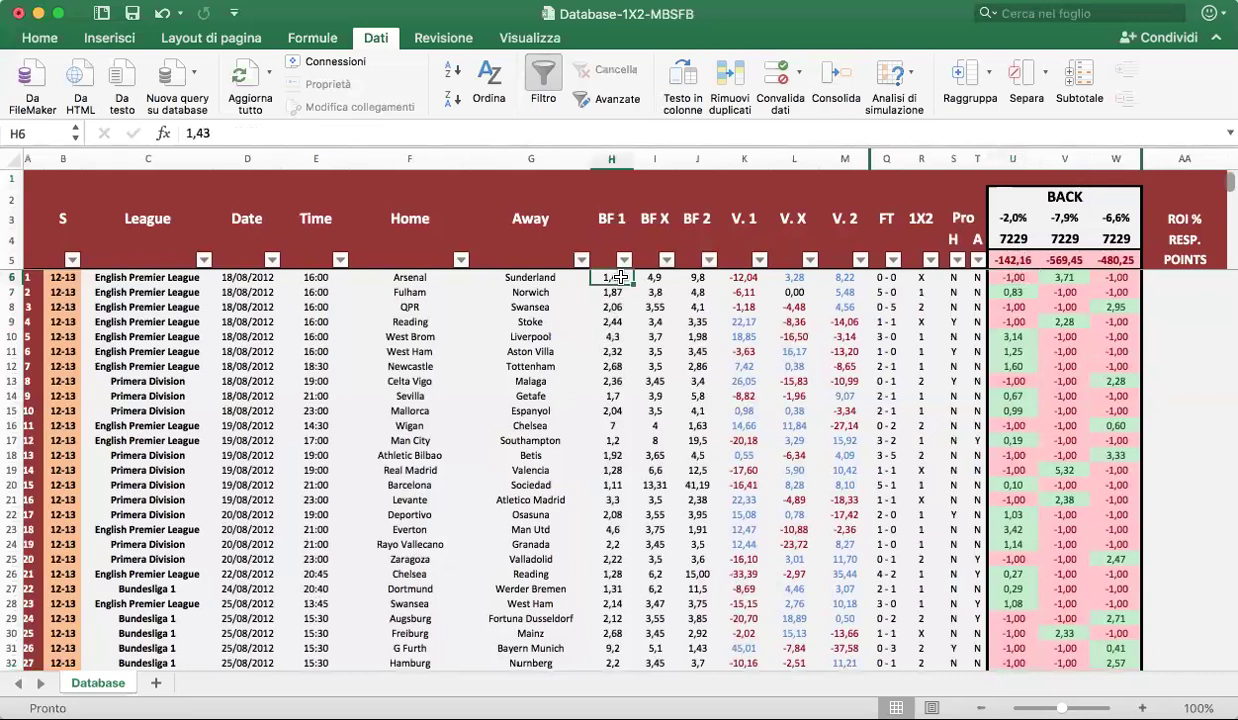
# - Highlight BACK columns U, V and W one at a time, and all three together
pyautogui.click(996, 158)
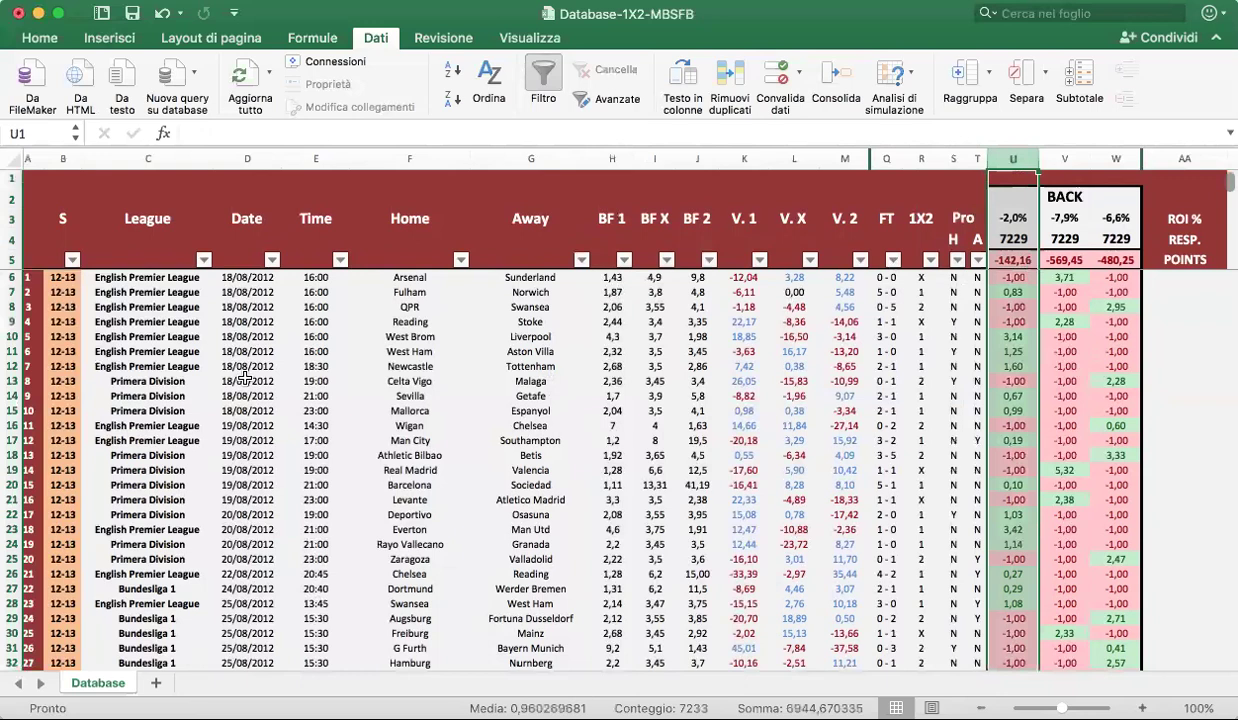
pyautogui.click(1064, 160)
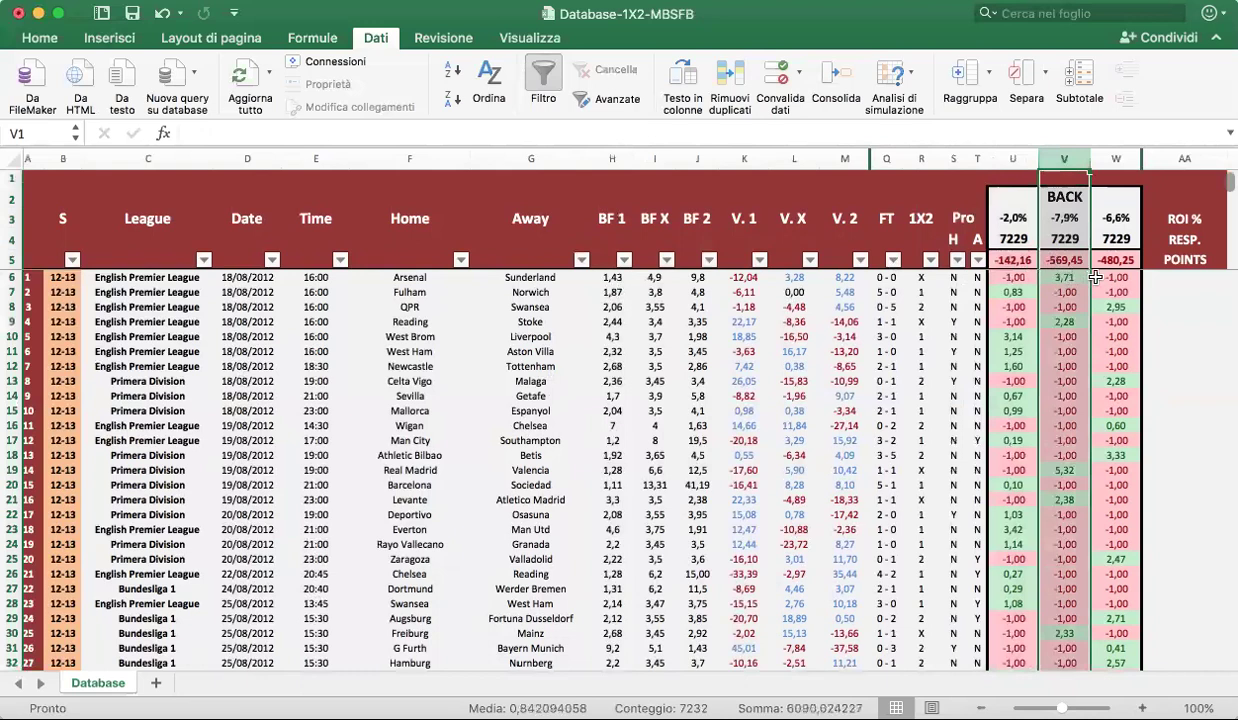
pyautogui.keyDown('shift'); pyautogui.click(1127, 158); pyautogui.keyUp('shift')
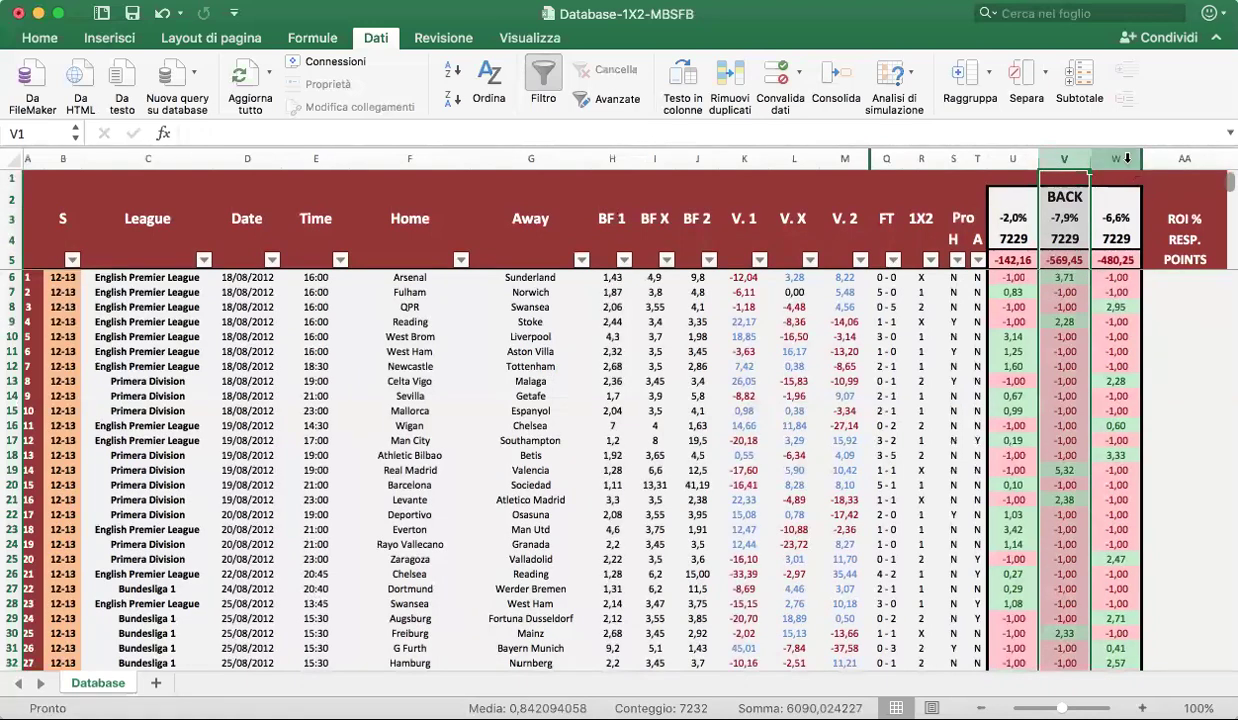
pyautogui.click(1127, 158)
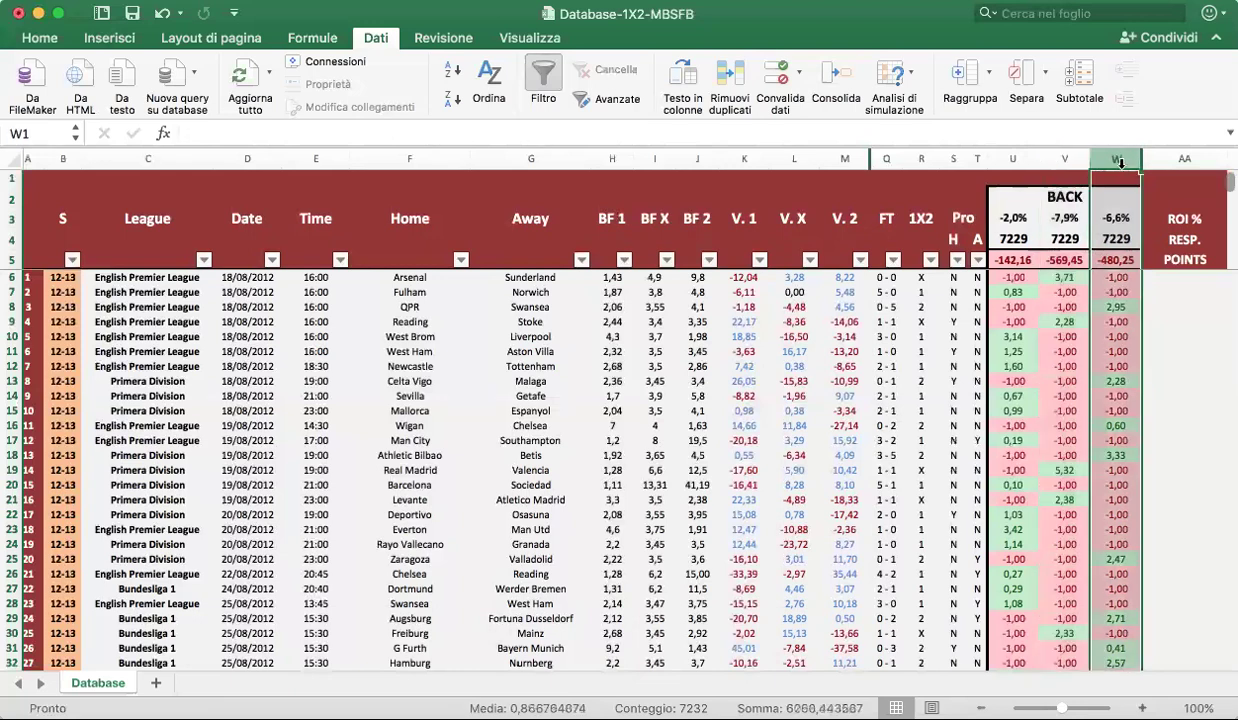
pyautogui.moveTo(1012, 160); pyautogui.dragTo(1118, 162)
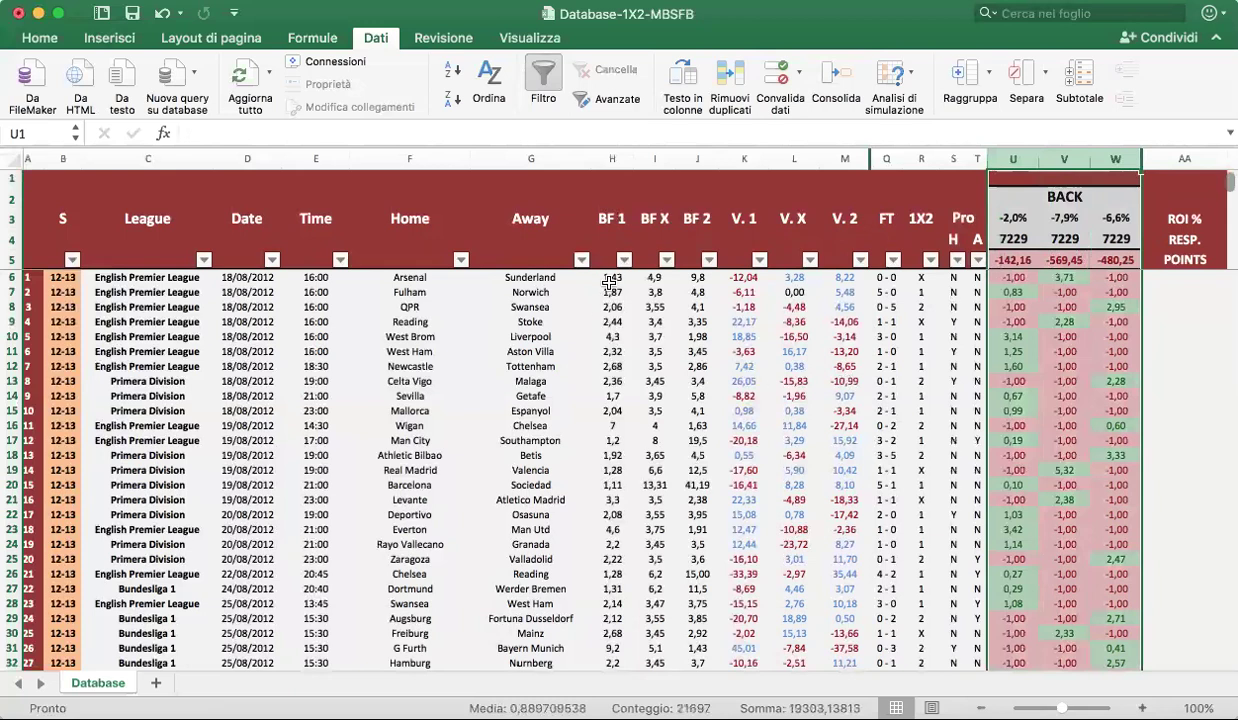
# - Highlight the first matches' odds in the BF columns and select cell J18
pyautogui.moveTo(608, 281); pyautogui.dragTo(630, 328)
pyautogui.moveTo(612, 278); pyautogui.dragTo(668, 436)
pyautogui.click(686, 449)
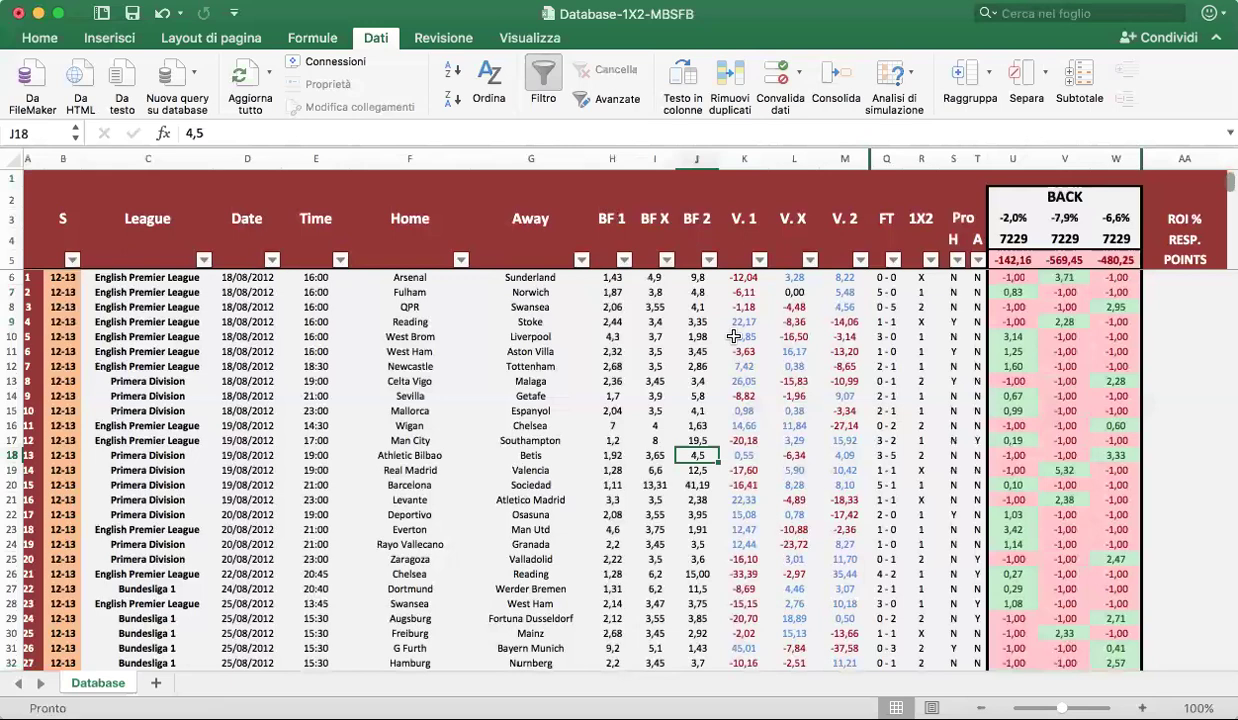
# - Filter the Home column to show only Roma
pyautogui.click(461, 260)
pyautogui.click(534, 538)
pyautogui.scroll(-15, 580, 588)
pyautogui.scroll(-15, 585, 588)
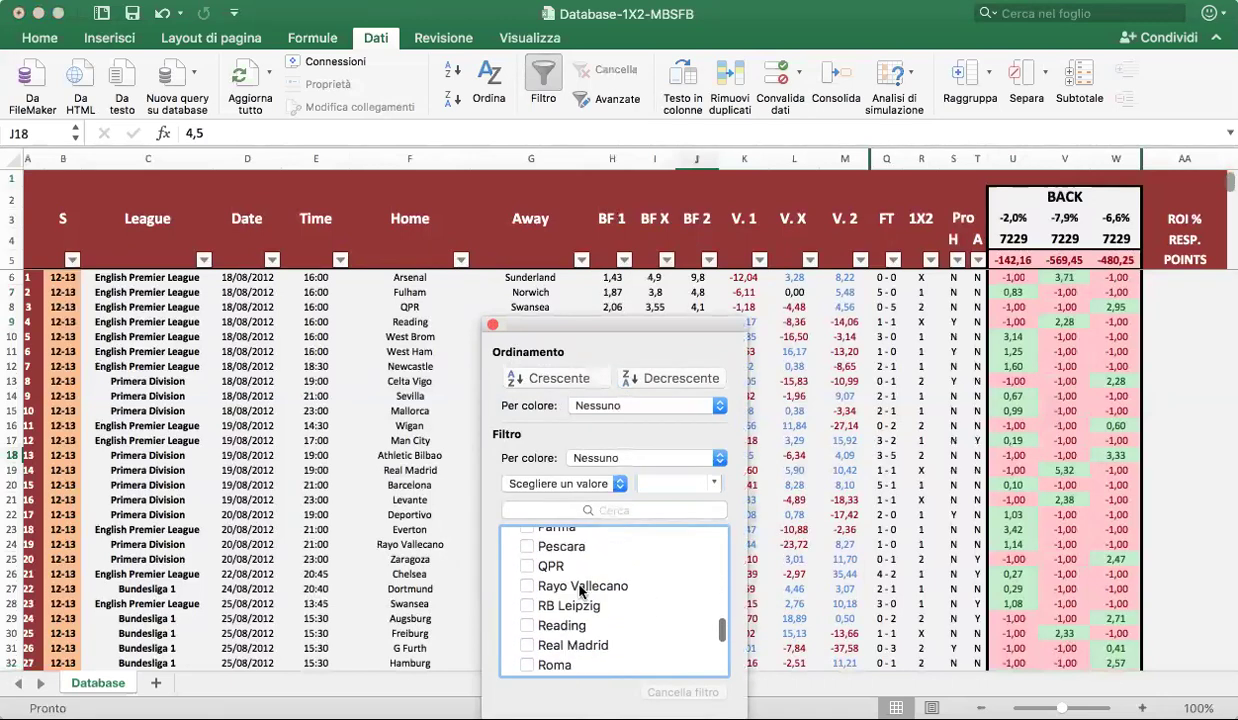
pyautogui.scroll(-3, 572, 596)
pyautogui.scroll(-2, 563, 604)
pyautogui.click(527, 581)
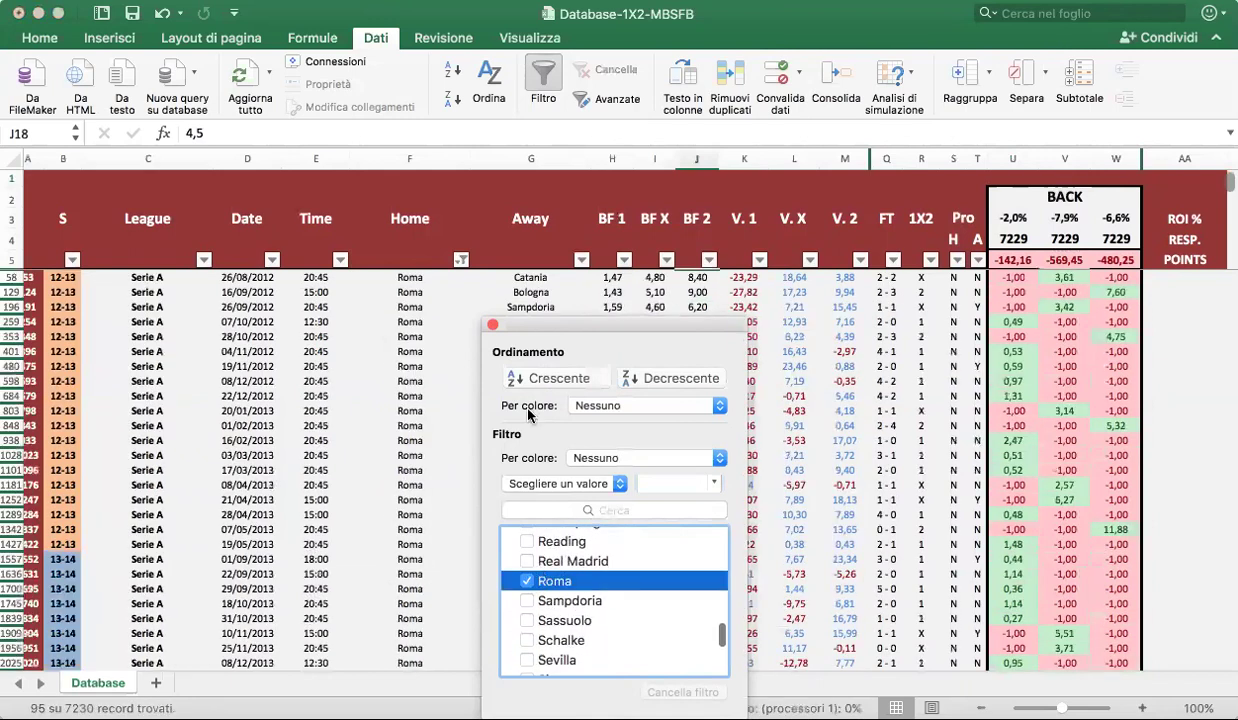
pyautogui.click(492, 325)
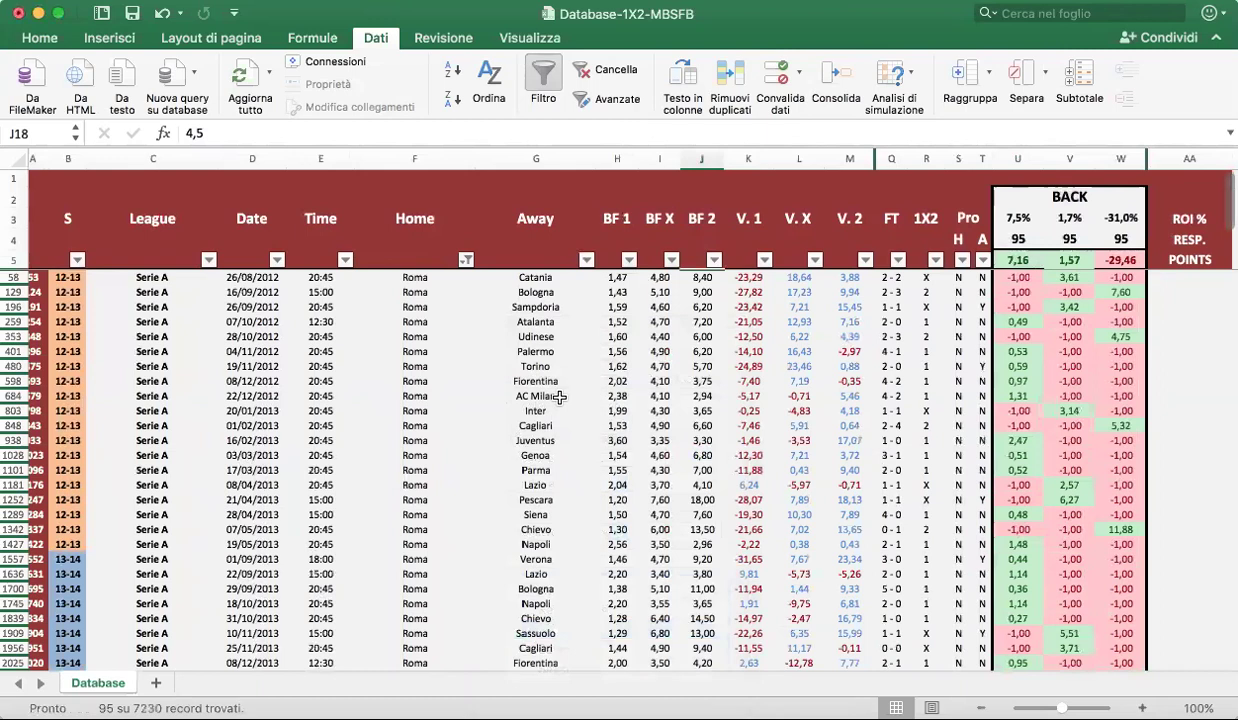
pyautogui.hscroll(1, 665, 392)
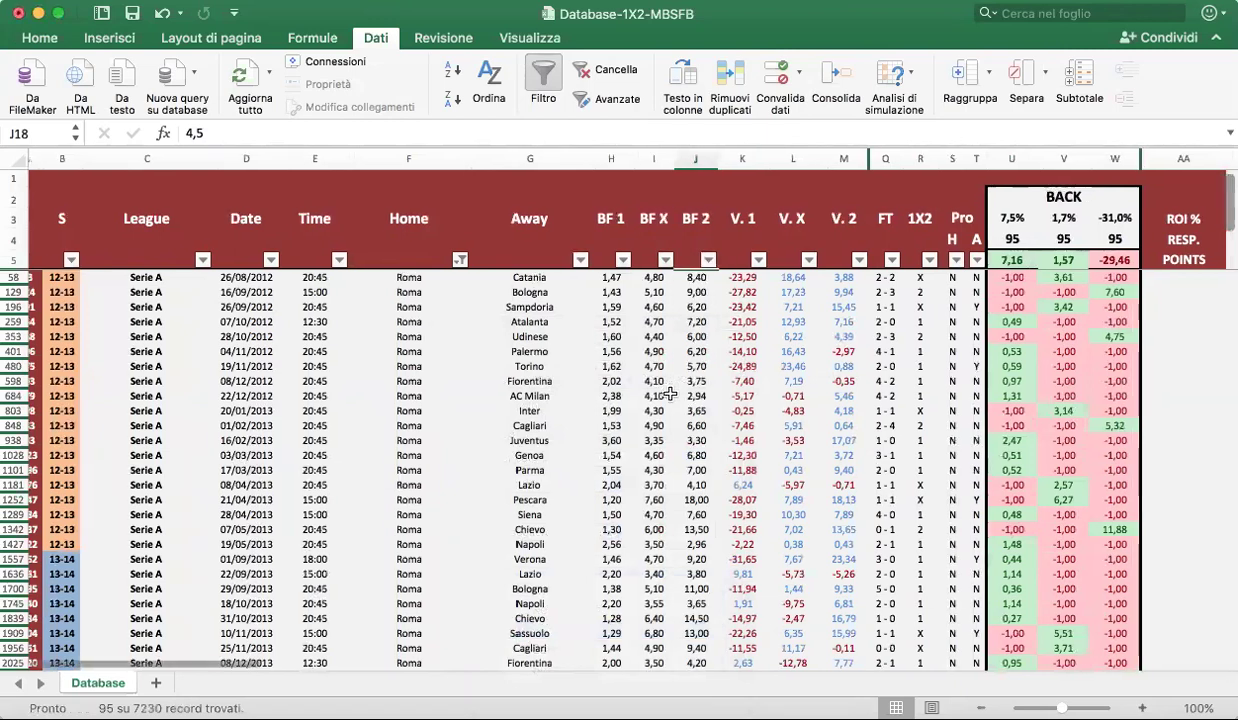
pyautogui.hscroll(-1, 660, 385)
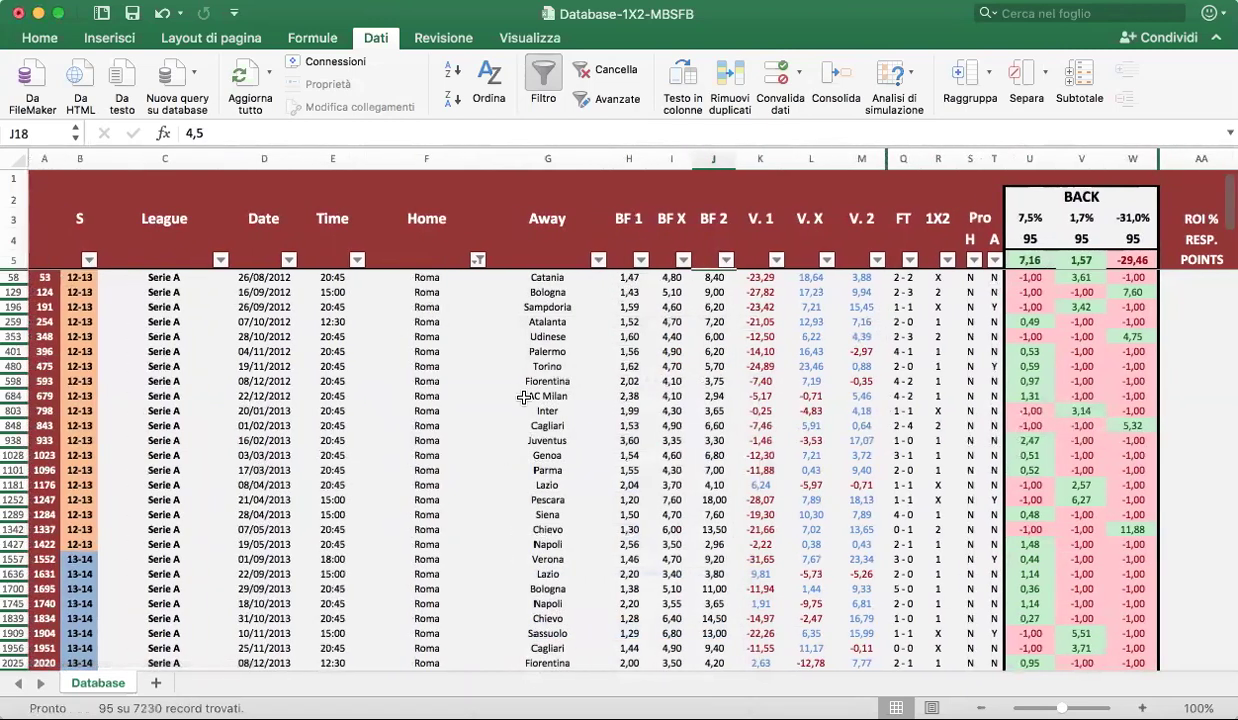
pyautogui.hscroll(-1, 350, 356)
pyautogui.scroll(-1, 563, 406)
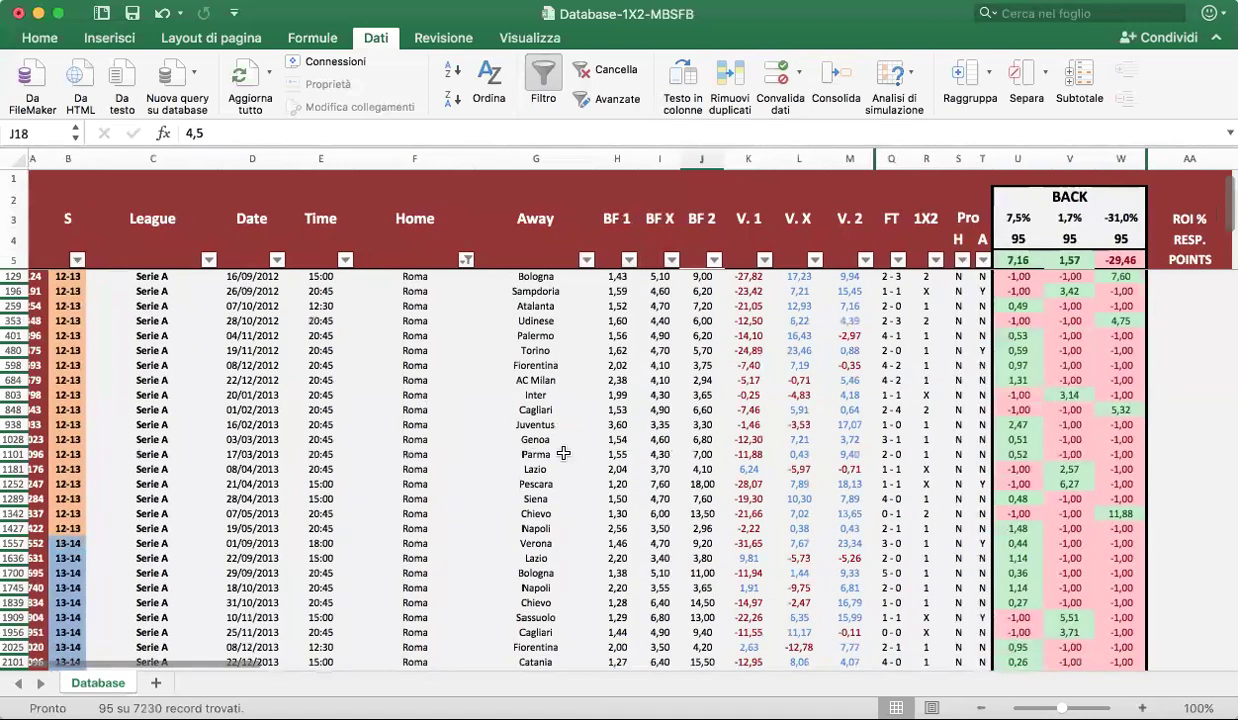
pyautogui.scroll(1, 716, 484)
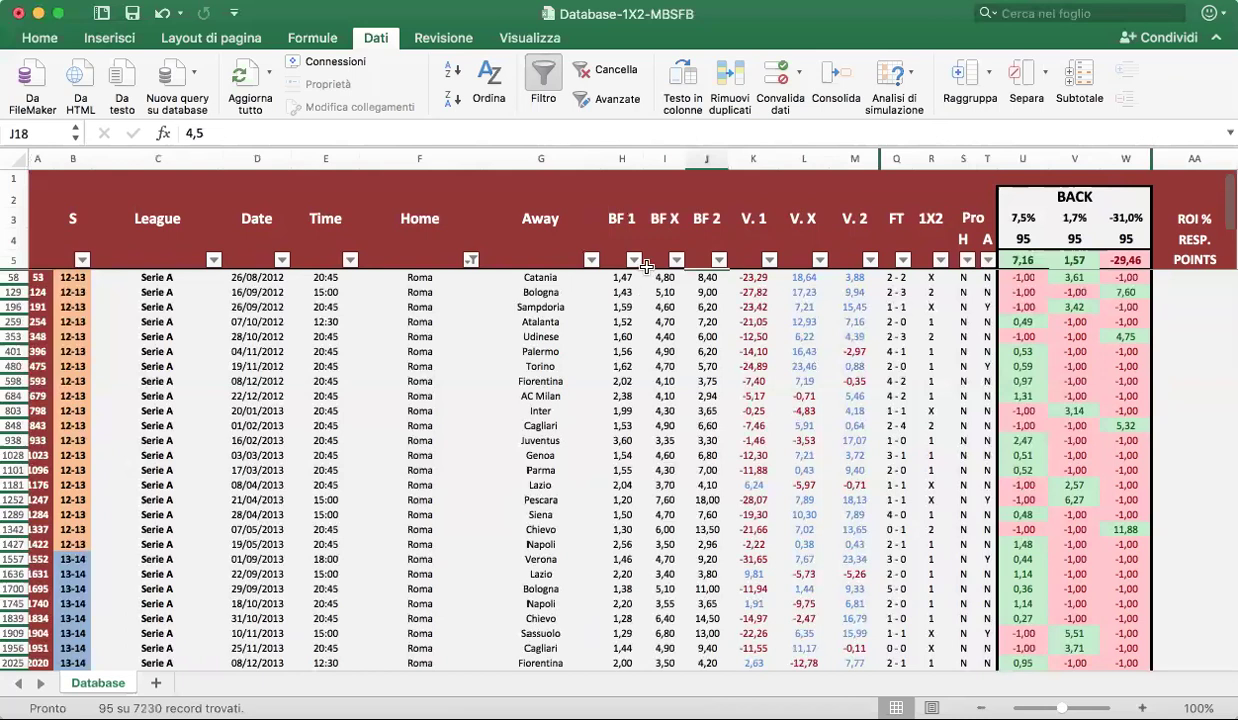
# - Filter the BF 1 column to odds less than or equal to 1,6
pyautogui.click(633, 259)
pyautogui.click(770, 484)
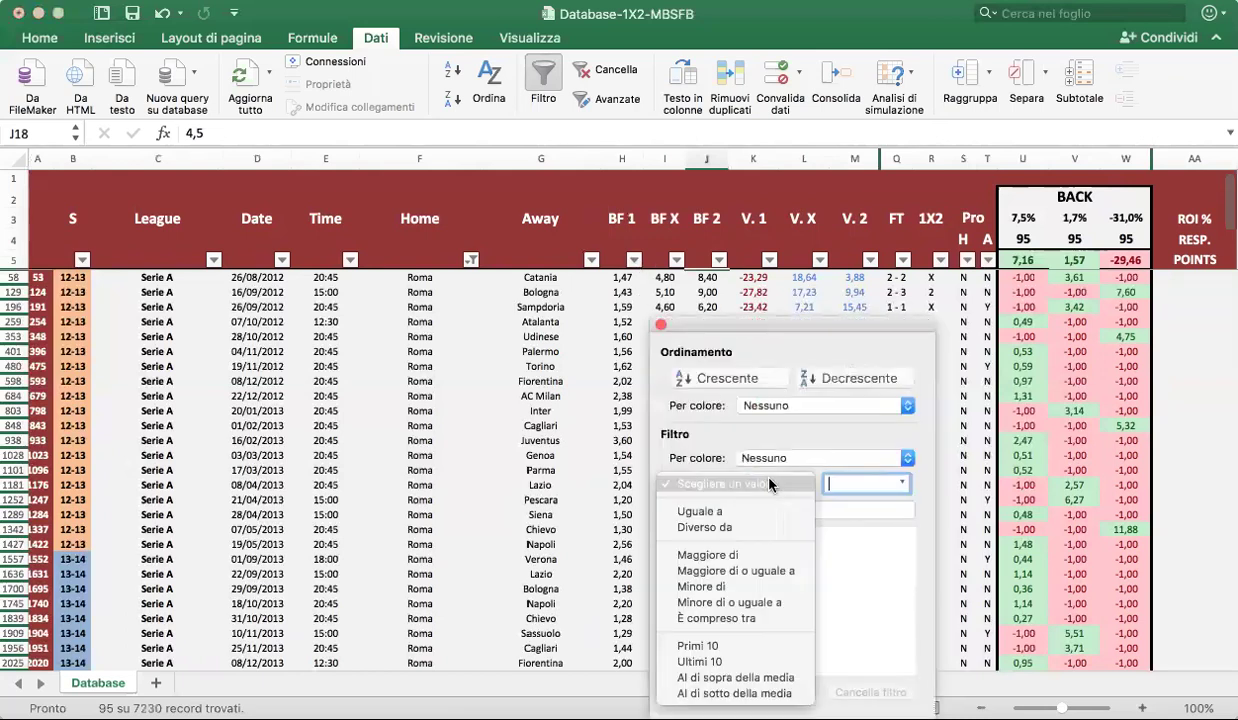
pyautogui.click(762, 604)
pyautogui.write('1,6')
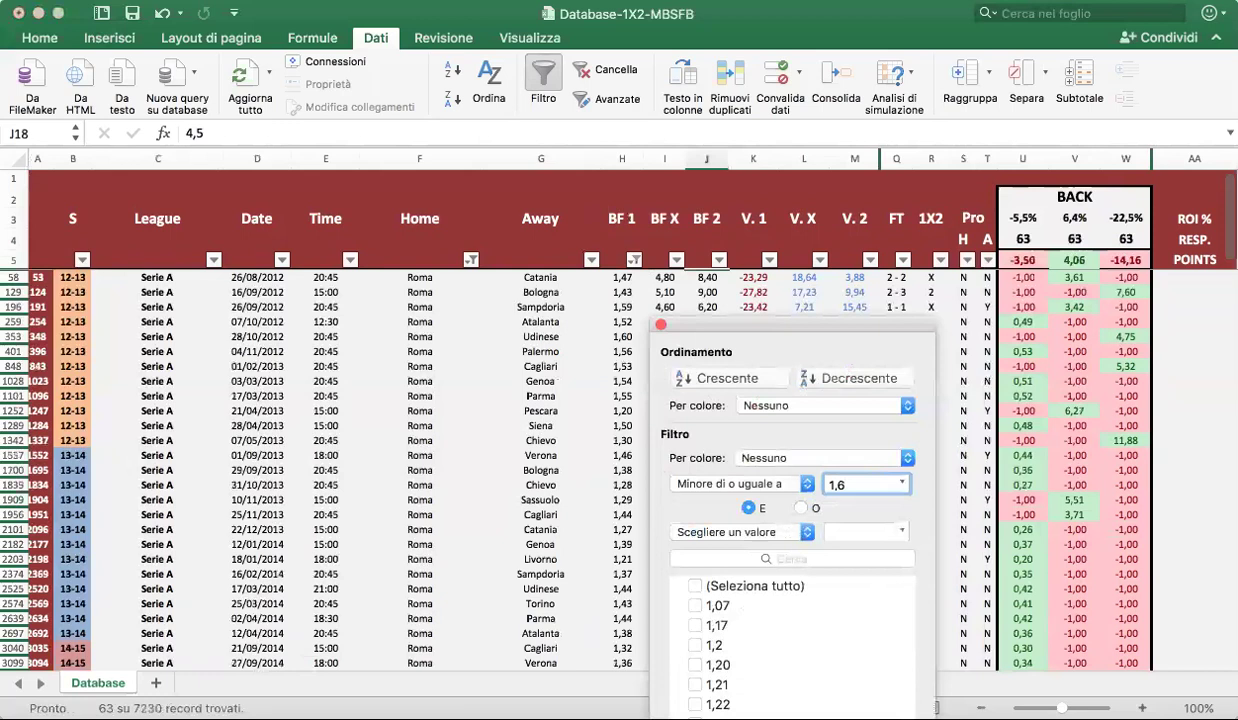
pyautogui.moveTo(738, 330); pyautogui.dragTo(633, 314)
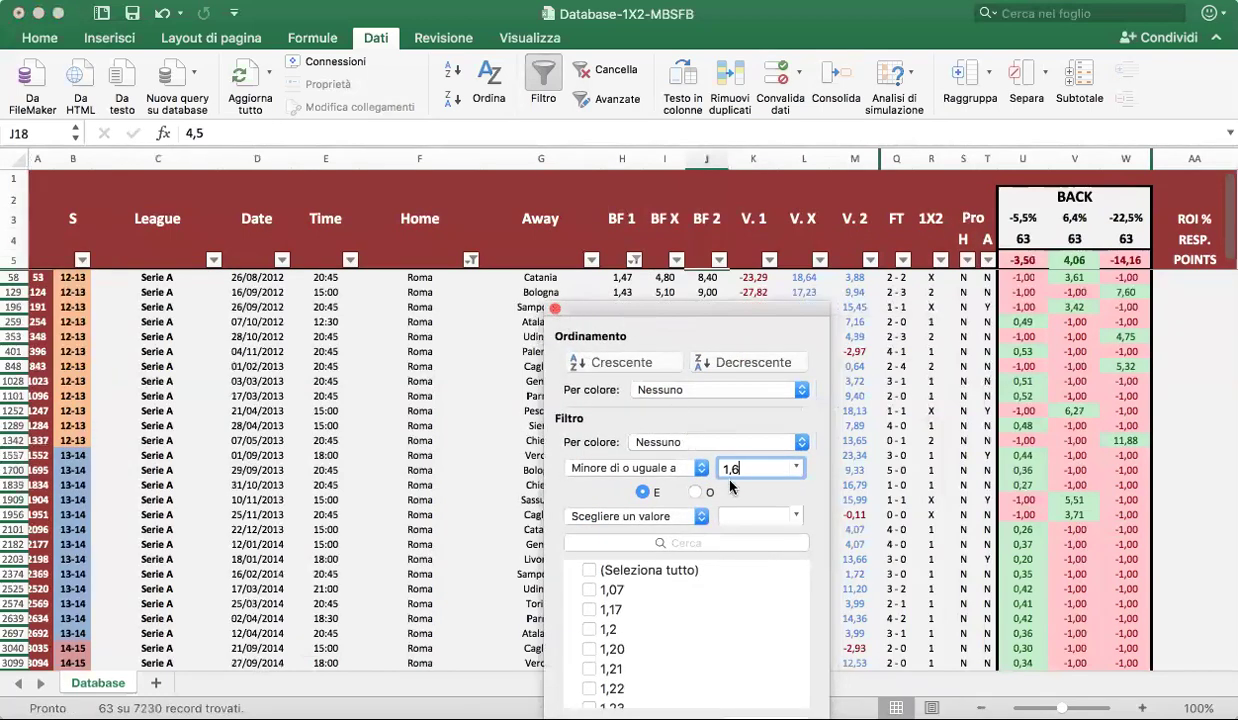
pyautogui.click(555, 309)
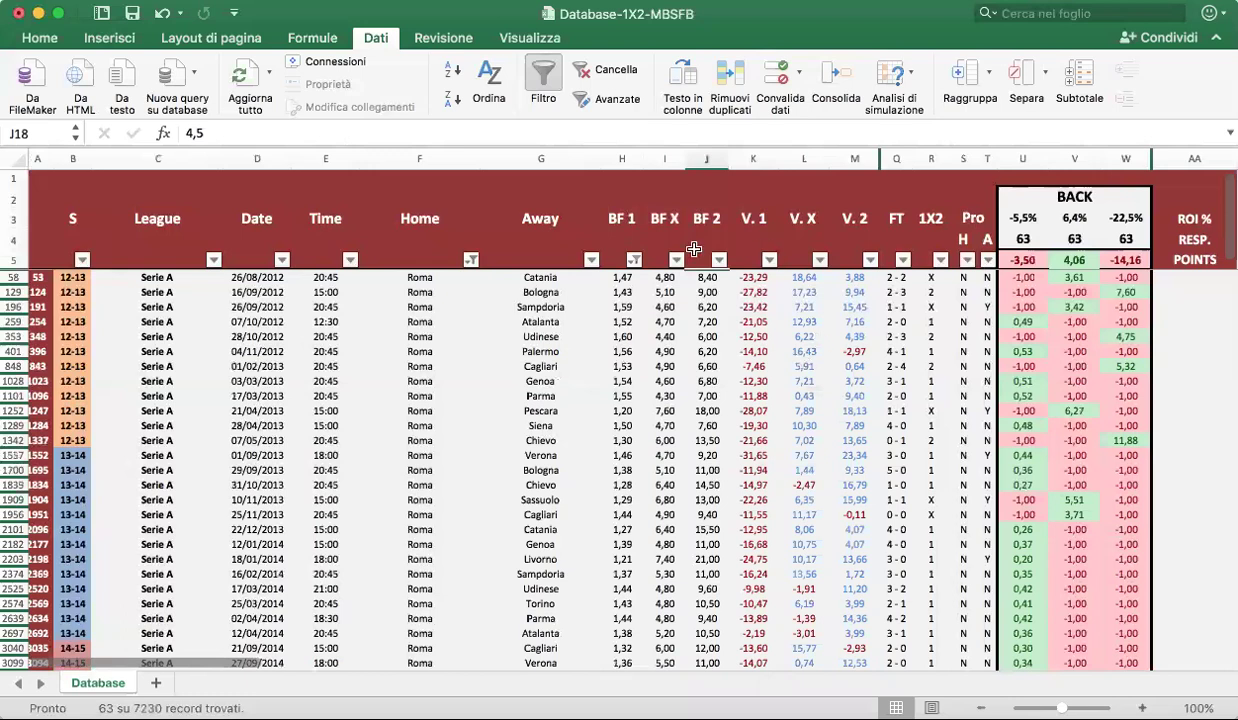
# - Change the BF 1 filter condition to greater than or equal to, keeping 1,6 as the threshold
pyautogui.click(633, 259)
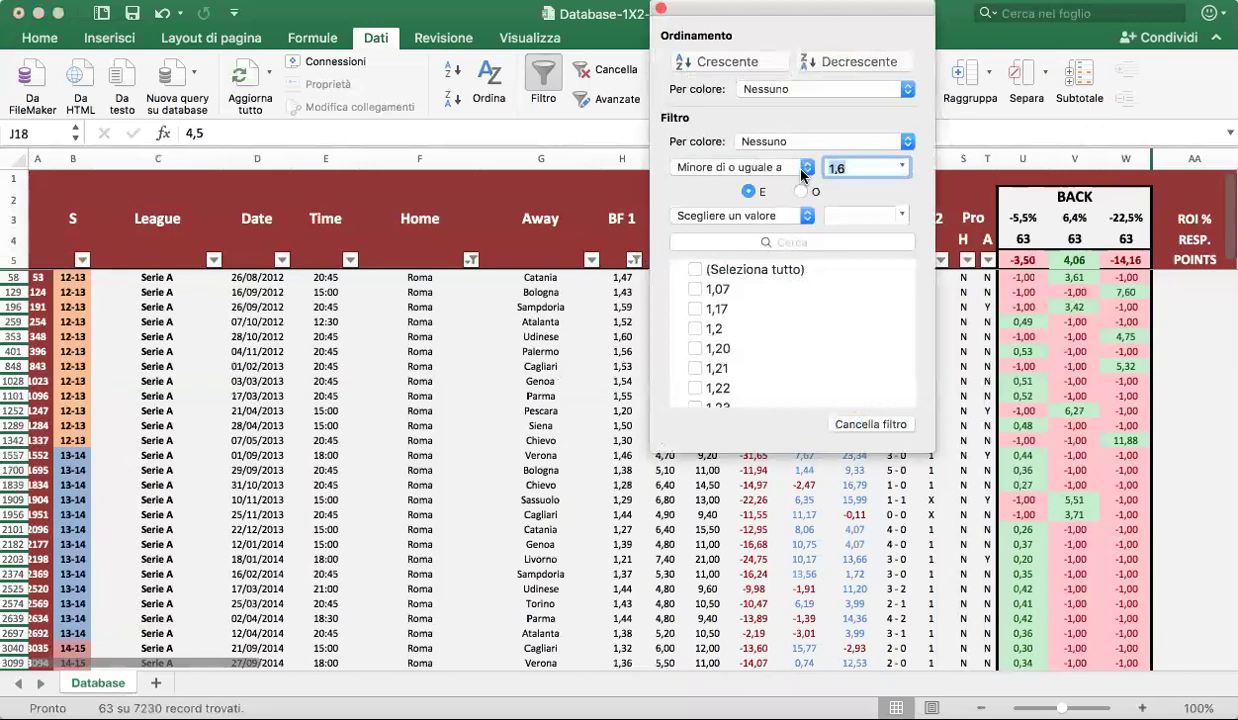
pyautogui.click(760, 163)
pyautogui.click(786, 136)
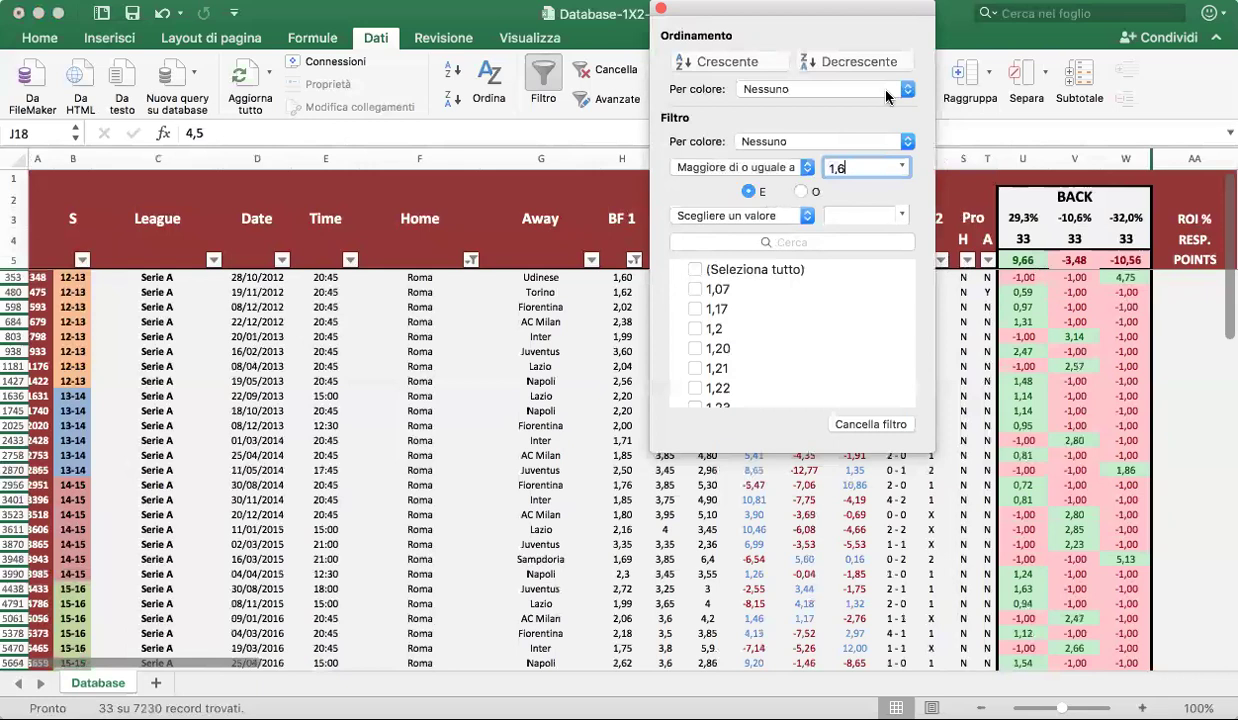
pyautogui.moveTo(678, 12); pyautogui.dragTo(194, 153)
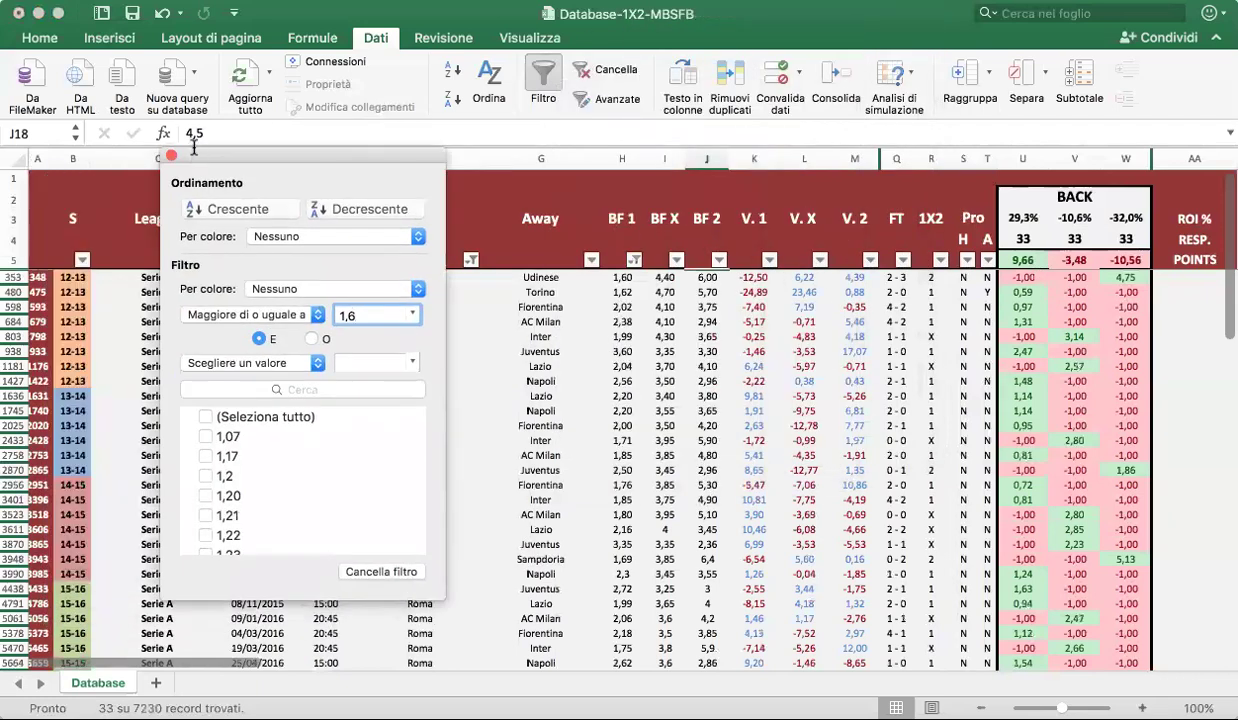
pyautogui.click(170, 158)
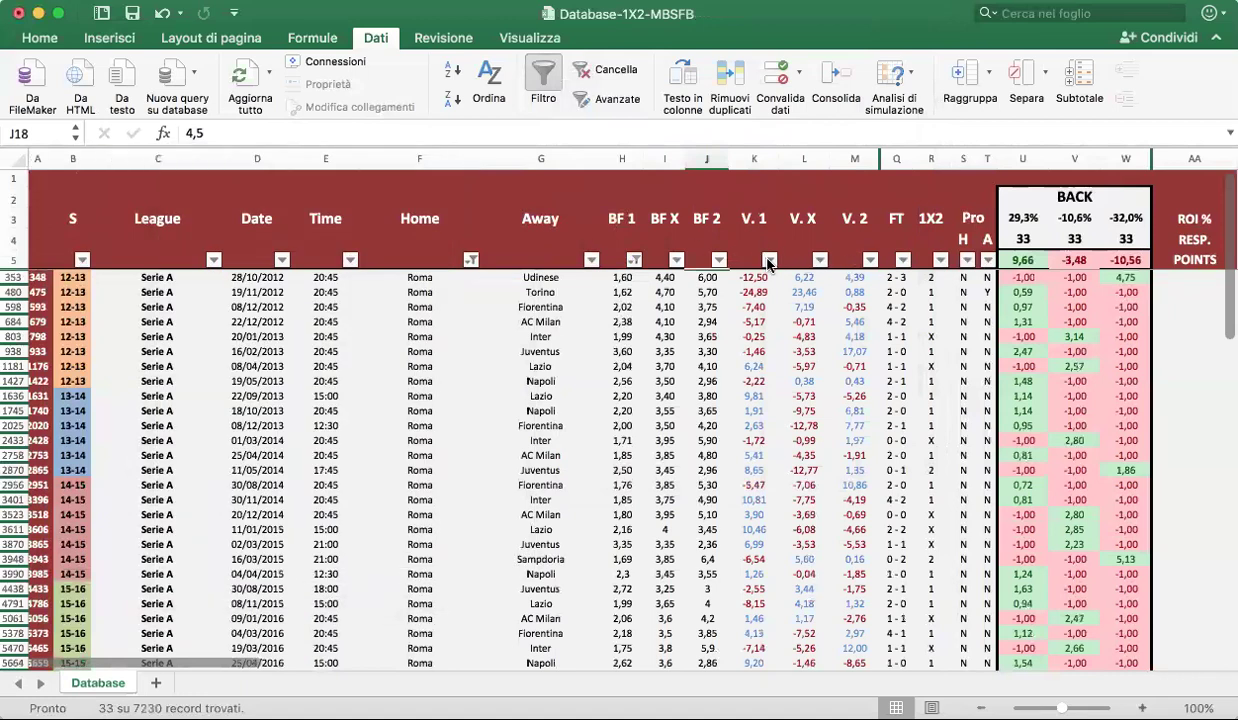
# - Filter the V. 1 column to values greater than or equal to -10 and clear that column's filter again
pyautogui.click(769, 262)
pyautogui.click(848, 474)
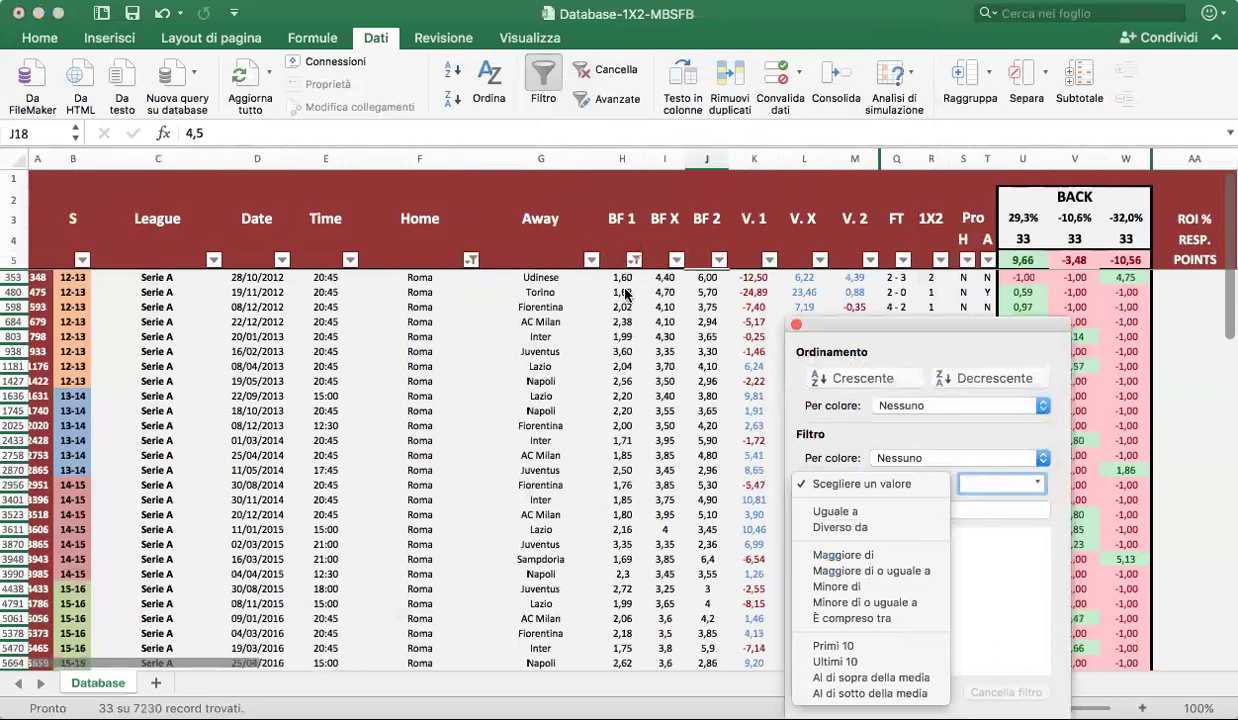
pyautogui.click(890, 578)
pyautogui.write('-10')
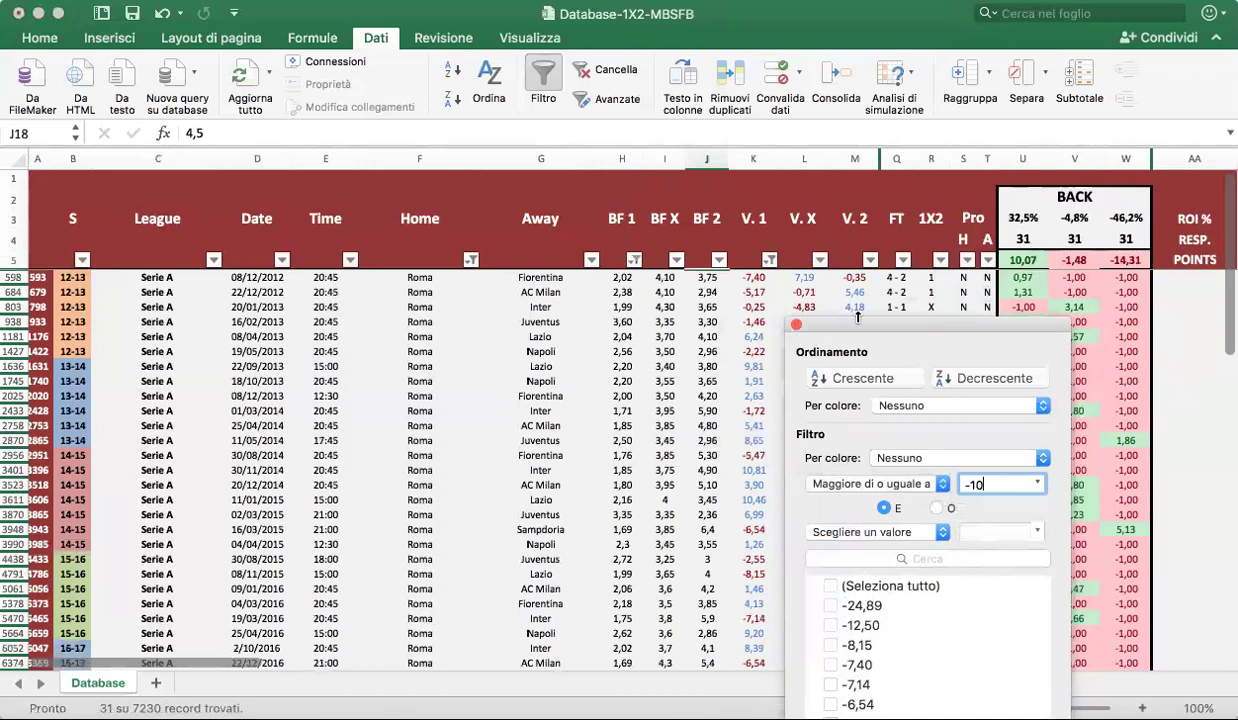
pyautogui.moveTo(822, 318); pyautogui.dragTo(796, 242)
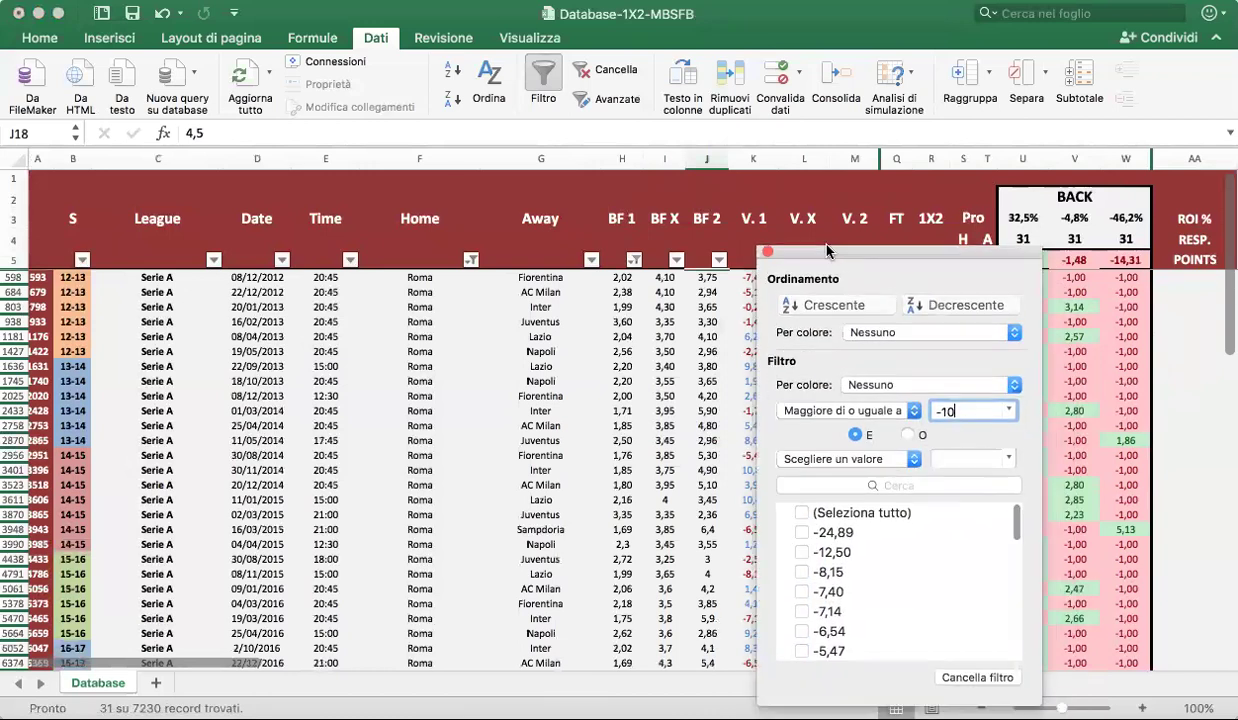
pyautogui.click(958, 671)
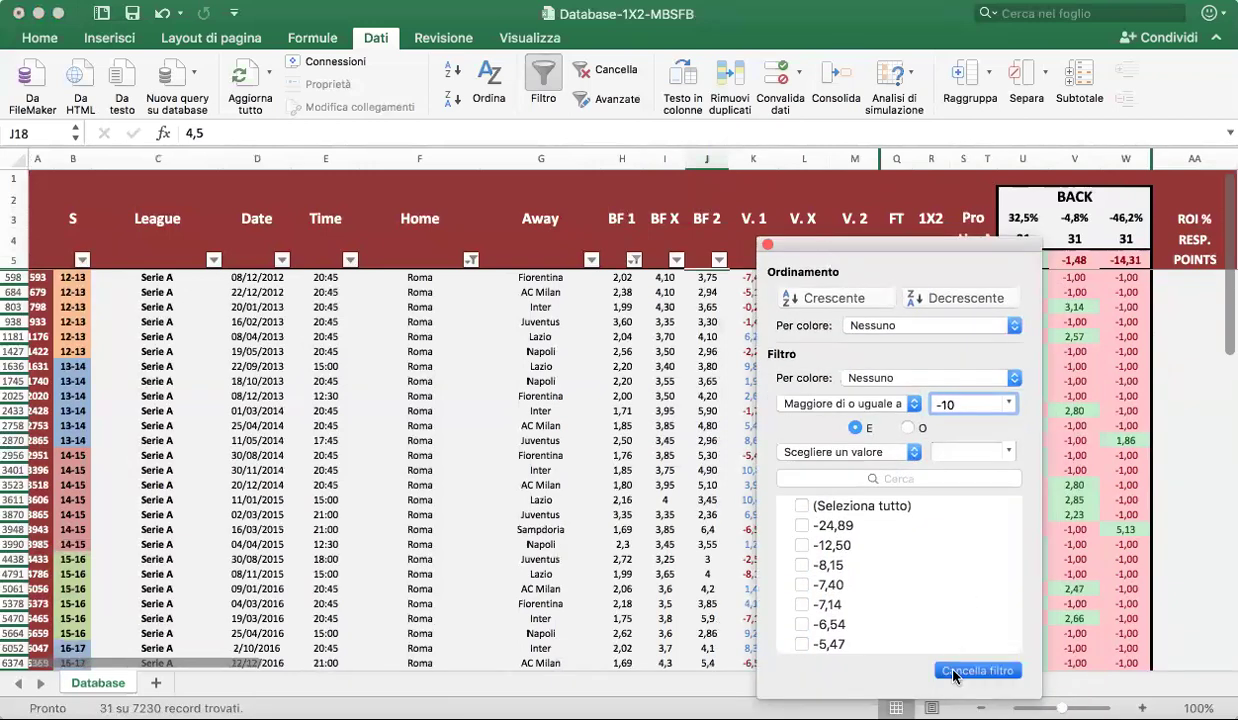
pyautogui.click(767, 245)
# - Switch the BF 1 filter back to odds less than or equal to 1,6
pyautogui.click(632, 262)
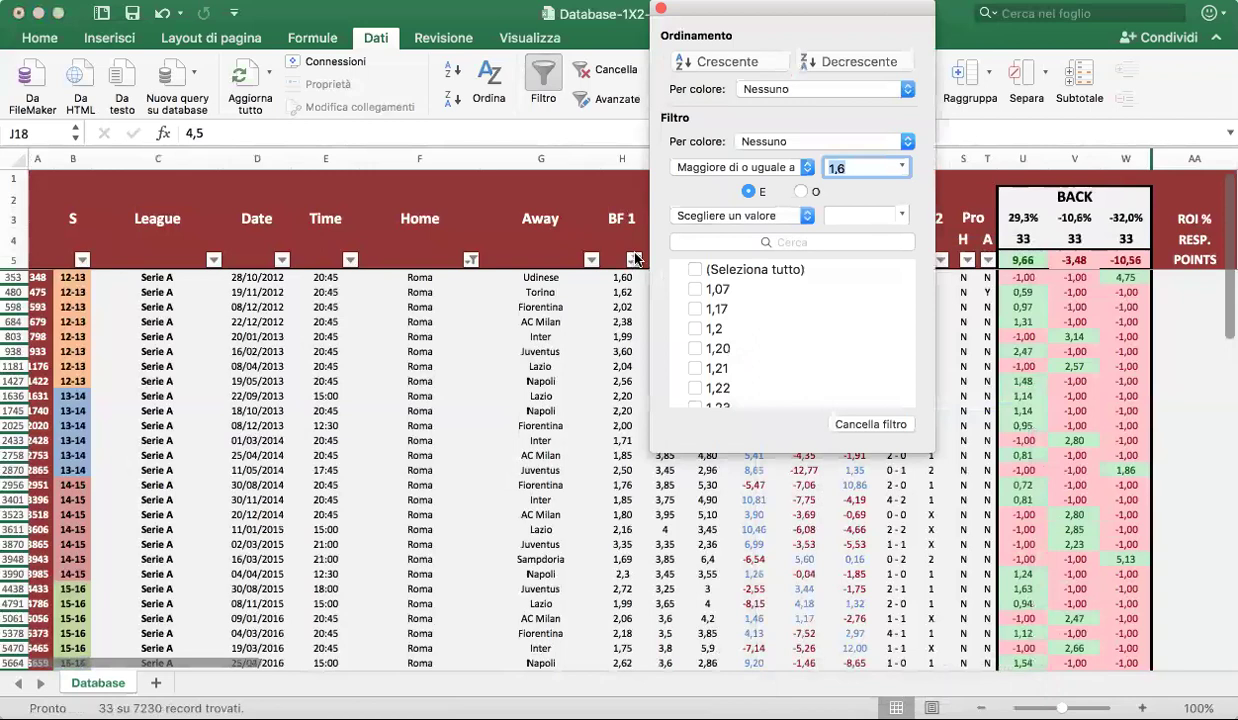
pyautogui.click(735, 168)
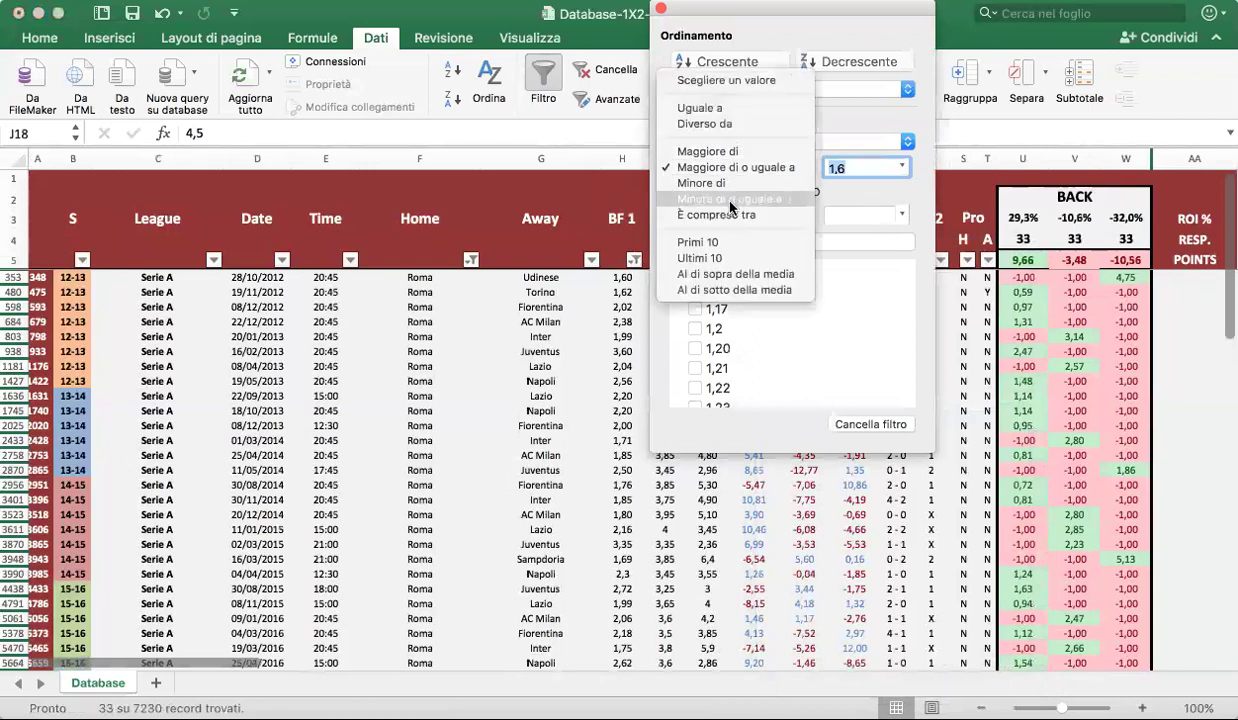
pyautogui.click(706, 197)
pyautogui.click(832, 168)
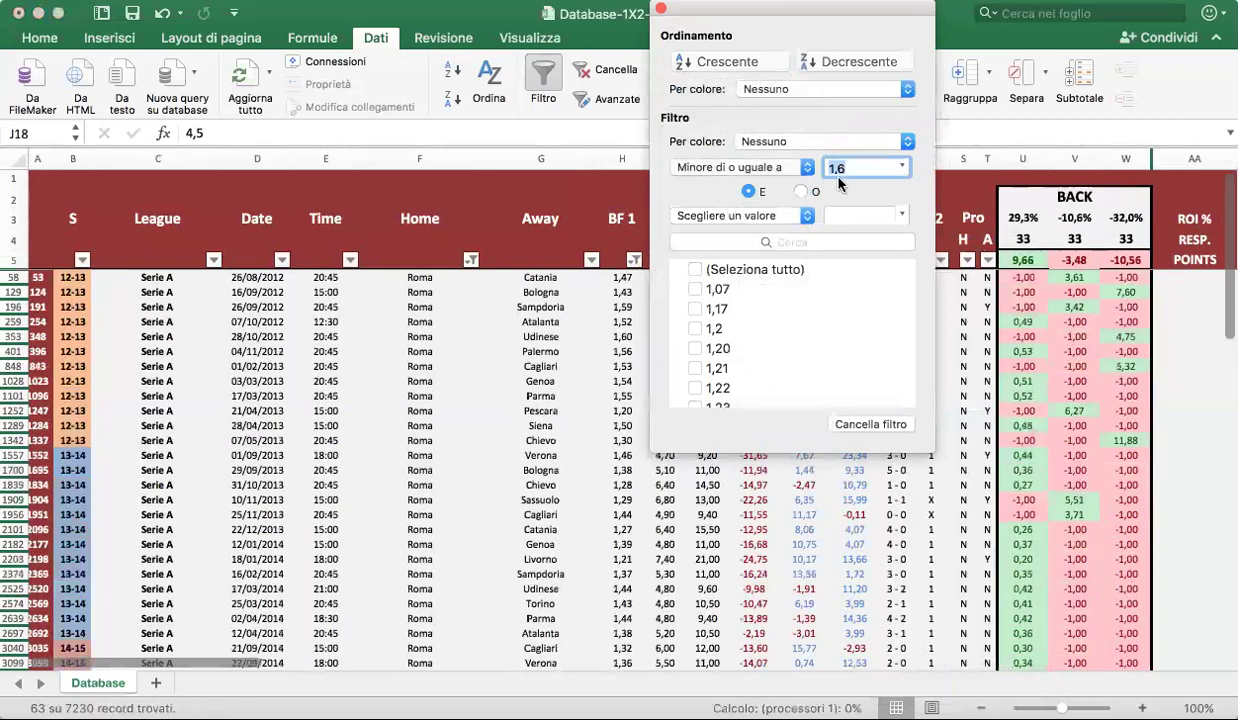
pyautogui.click(659, 9)
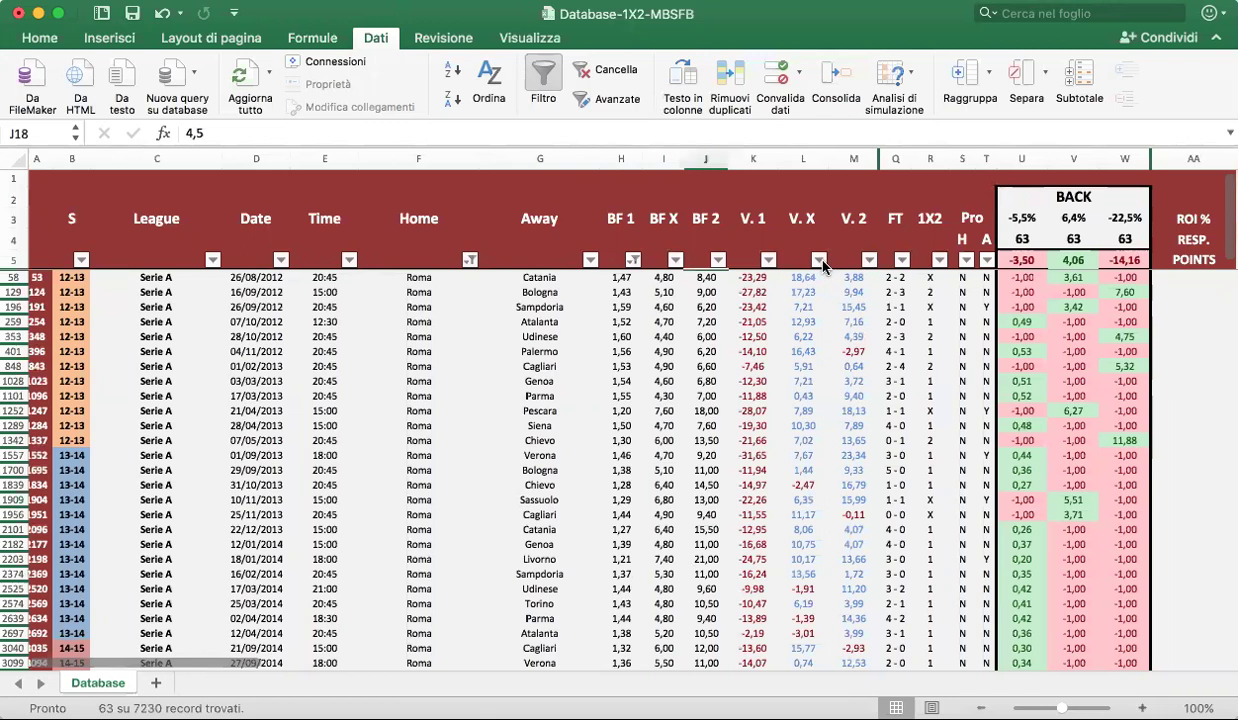
# - Filter the V. X column to values greater than or equal to 5
pyautogui.click(820, 261)
pyautogui.click(914, 485)
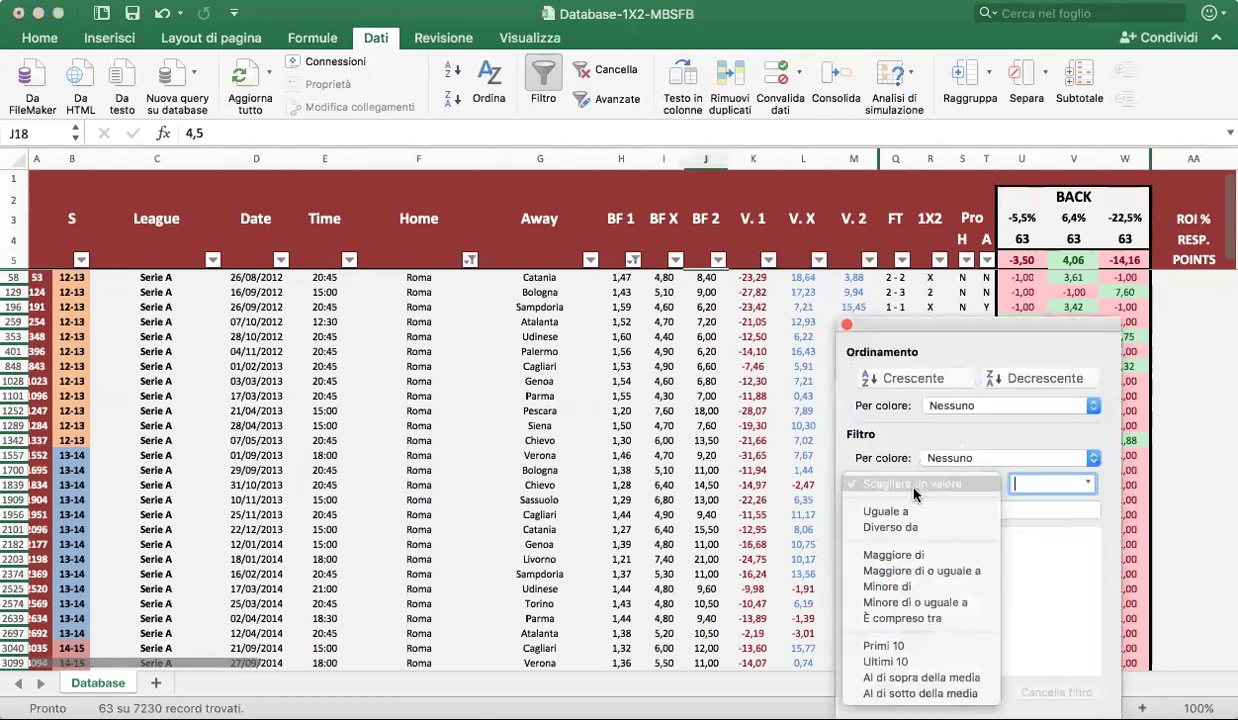
pyautogui.click(915, 570)
pyautogui.write('5')
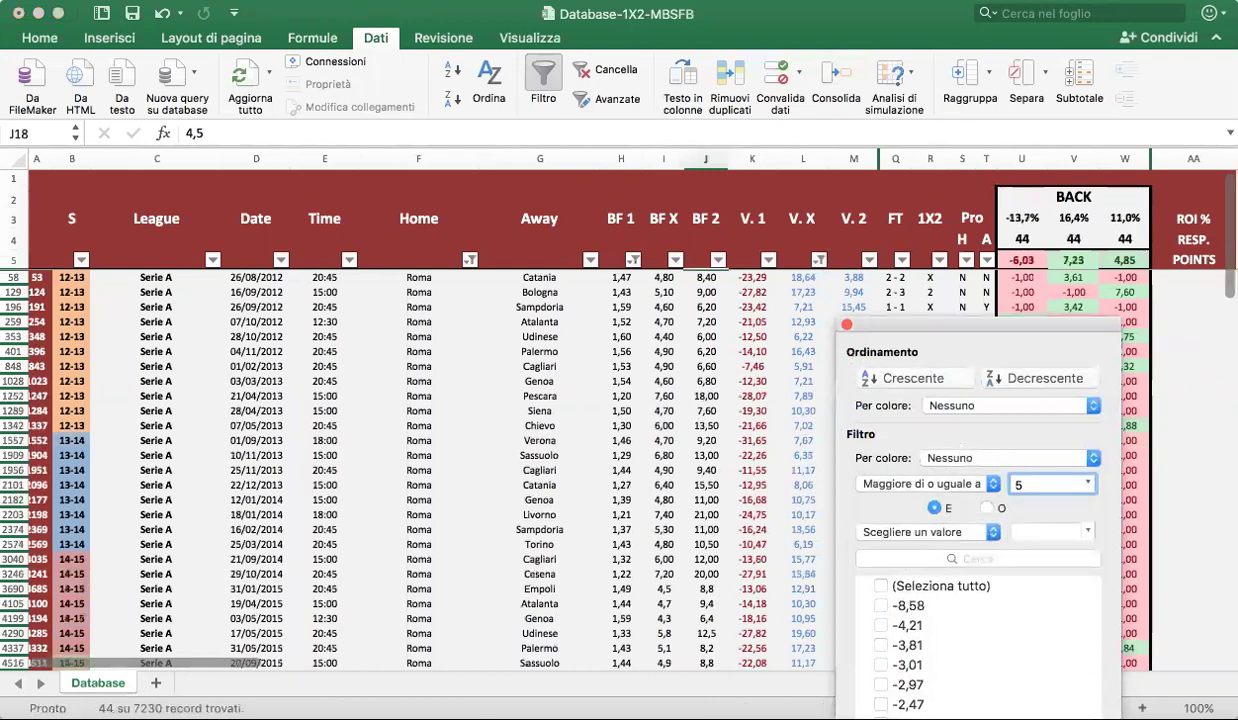
pyautogui.click(846, 325)
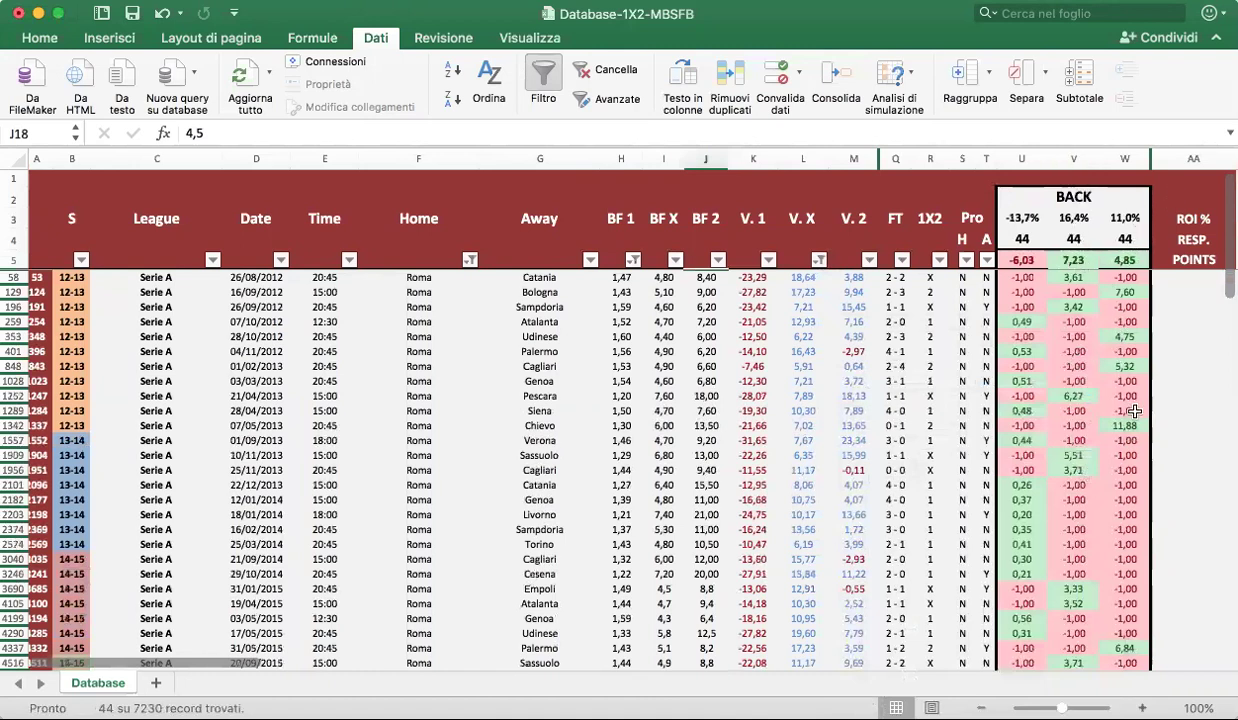
# - Clear all active column filters so every match in the database is listed
pyautogui.hscroll(3, 594, 428)
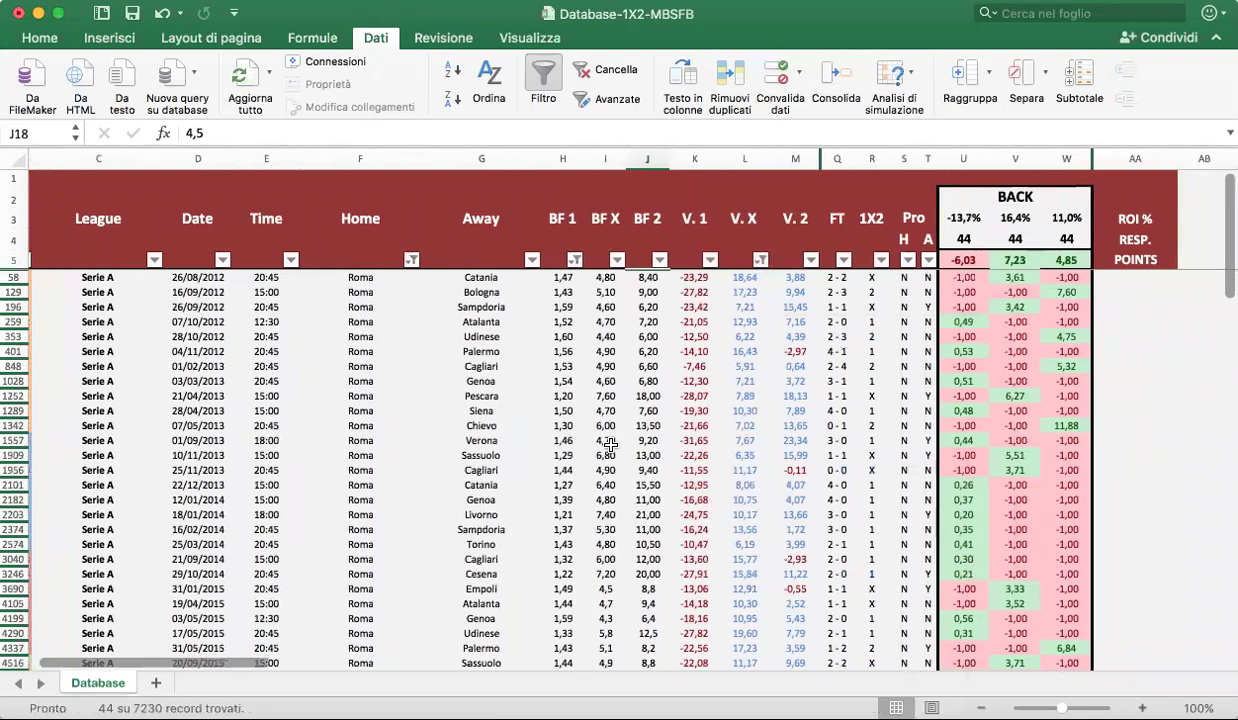
pyautogui.hscroll(-2, 610, 444)
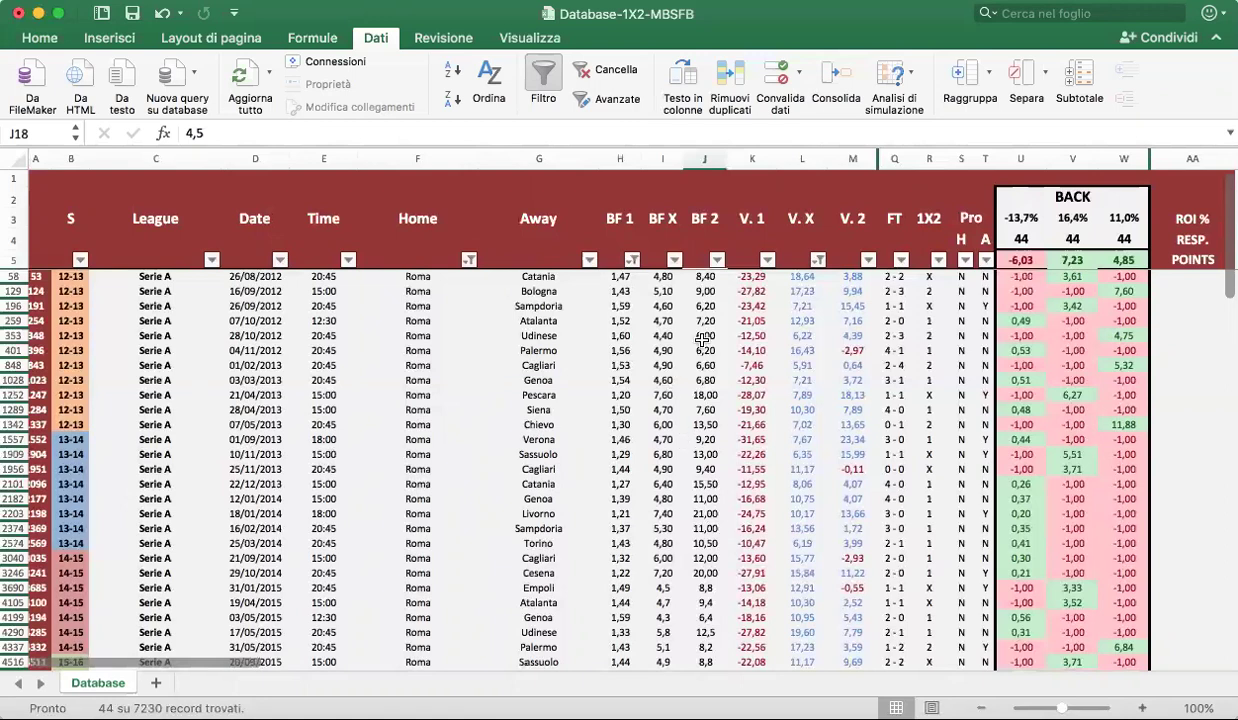
pyautogui.hscroll(-1, 704, 340)
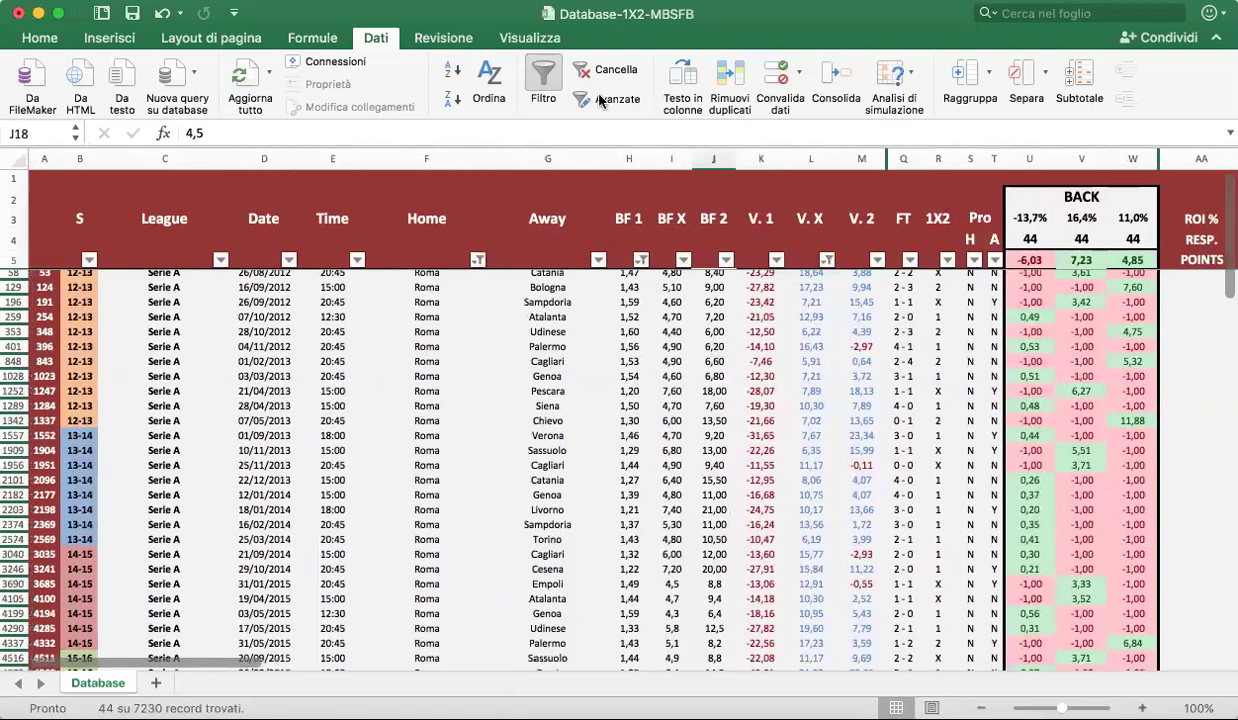
pyautogui.click(609, 70)
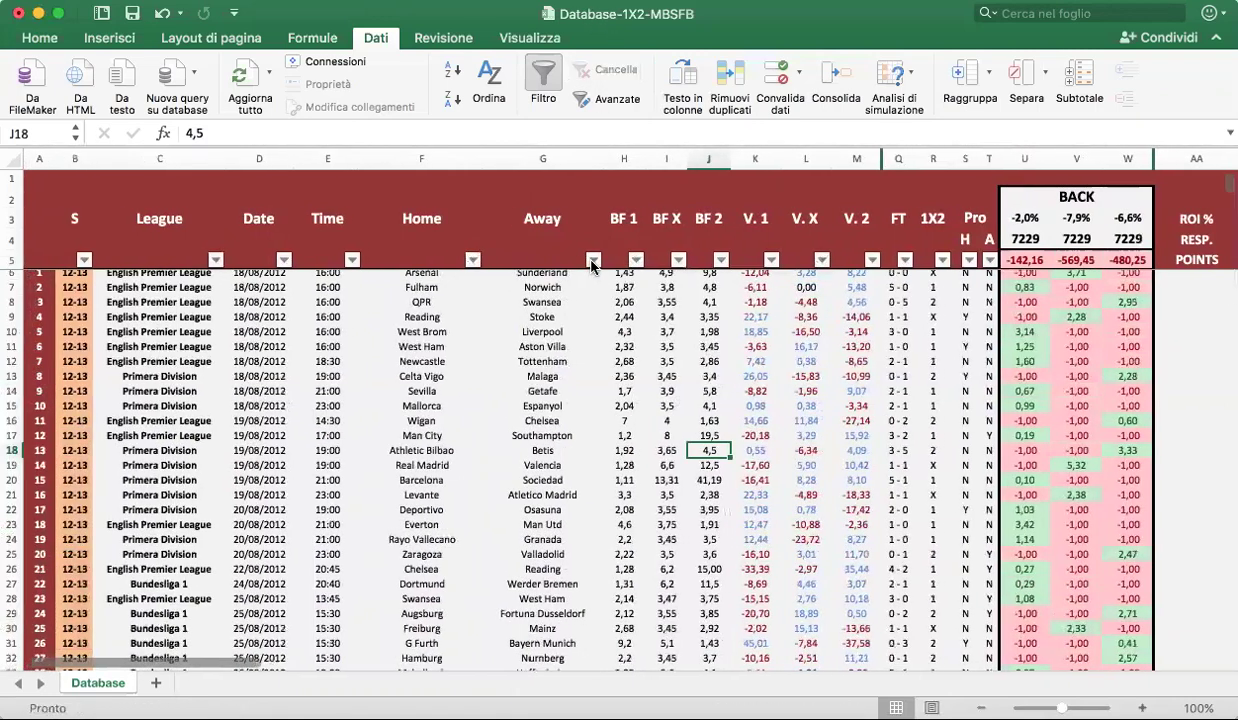
# - Filter the Away column to show only Roma
pyautogui.click(593, 260)
pyautogui.click(690, 538)
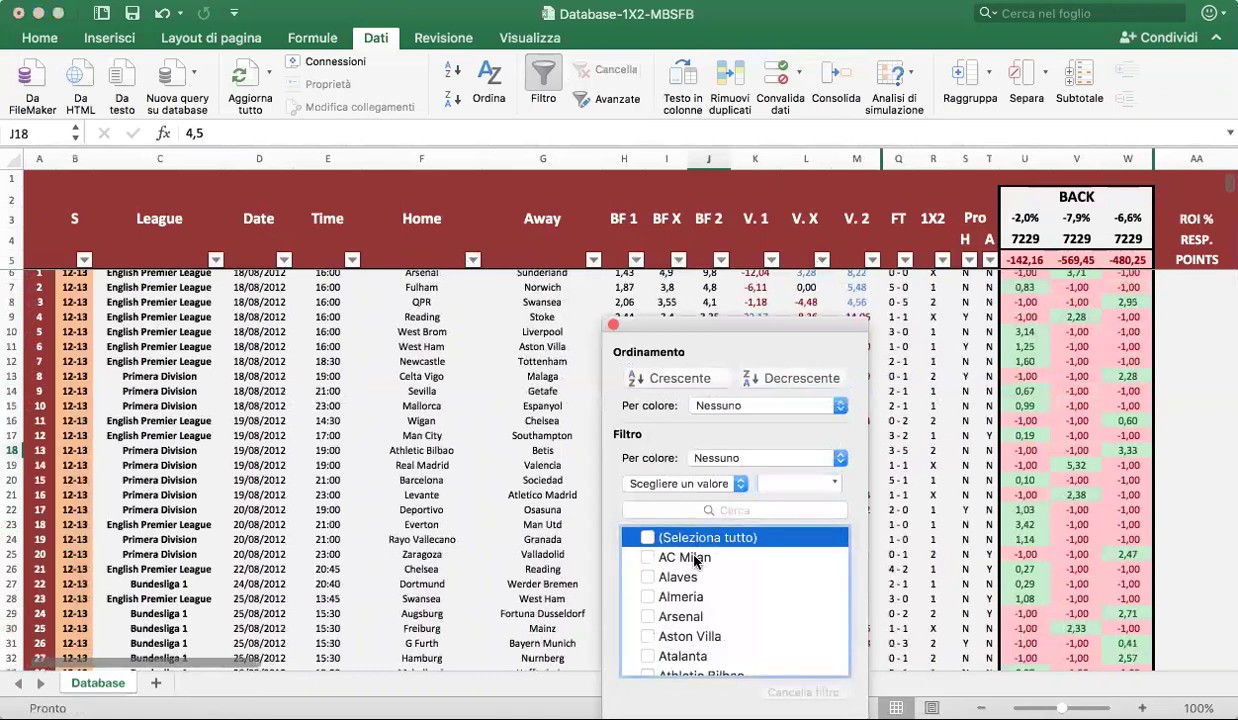
pyautogui.scroll(-10, 700, 600)
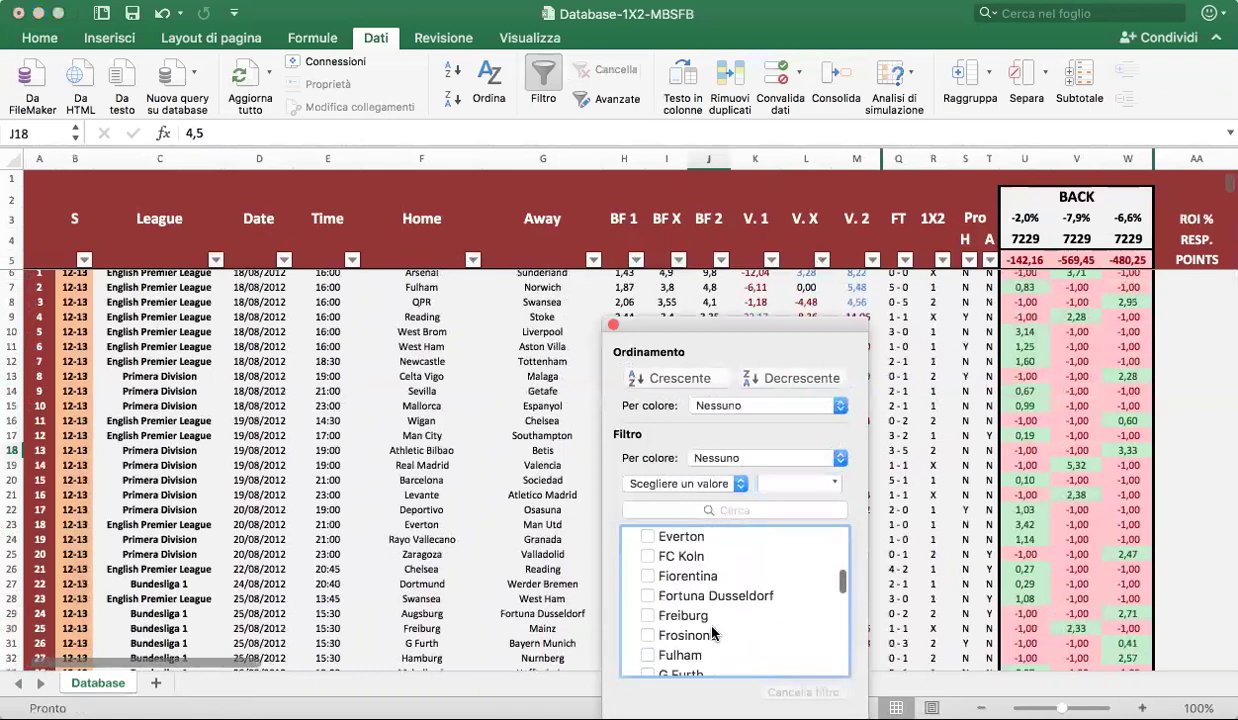
pyautogui.scroll(-10, 712, 634)
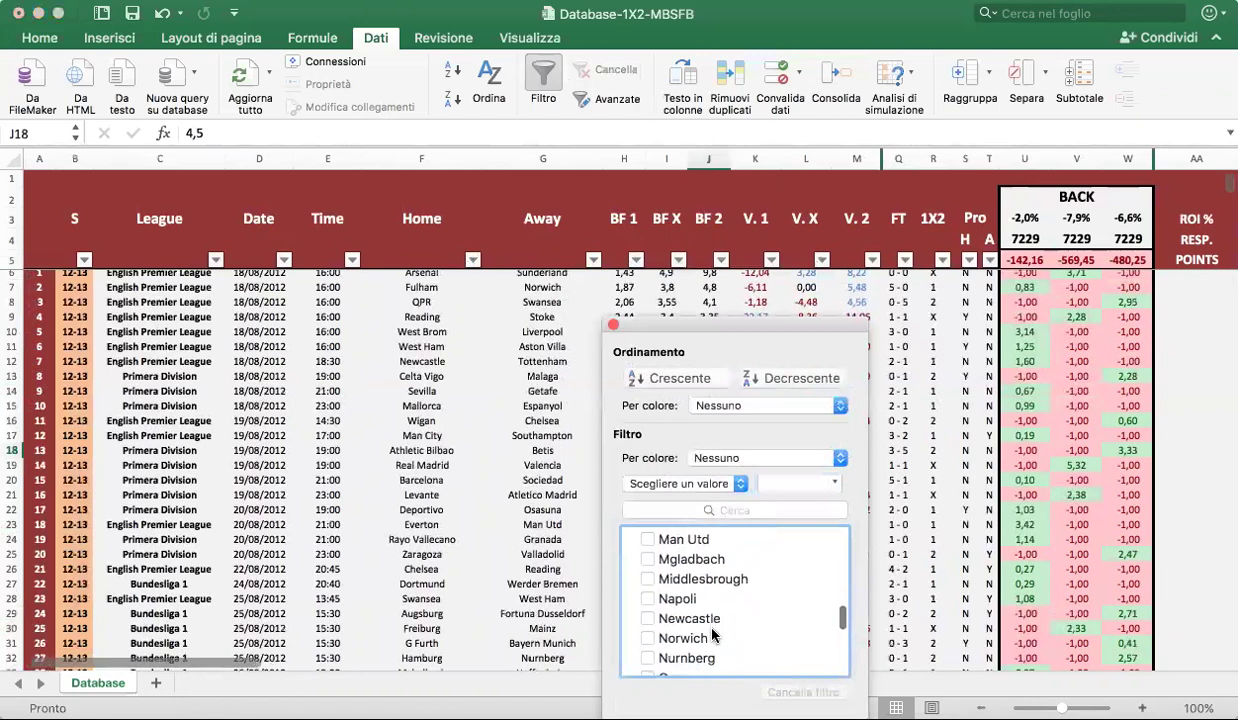
pyautogui.scroll(-3, 668, 628)
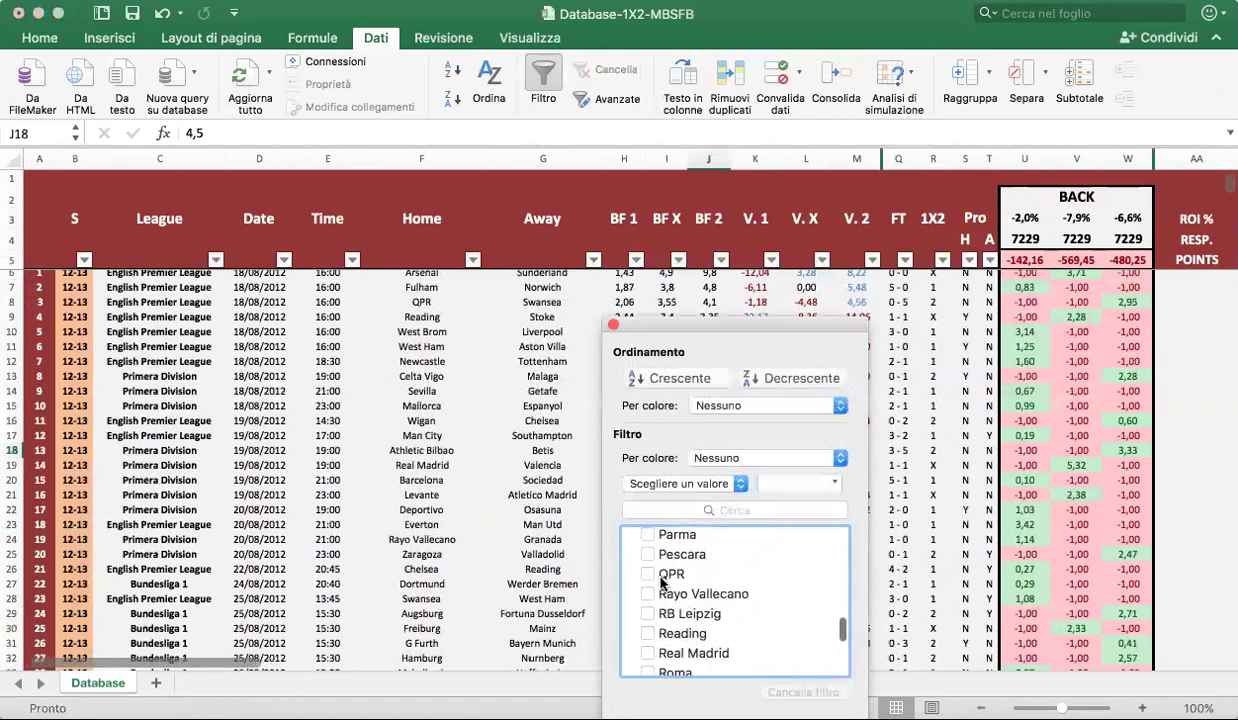
pyautogui.scroll(-3, 665, 620)
pyautogui.click(665, 620)
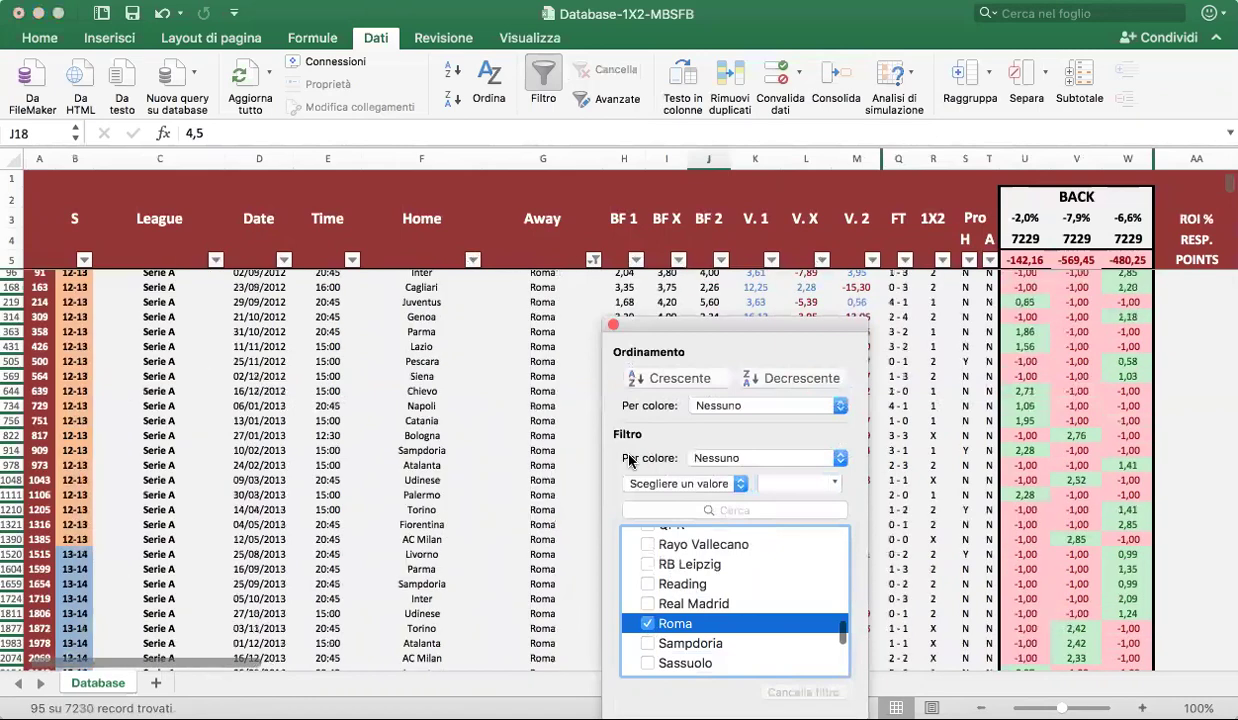
pyautogui.click(612, 326)
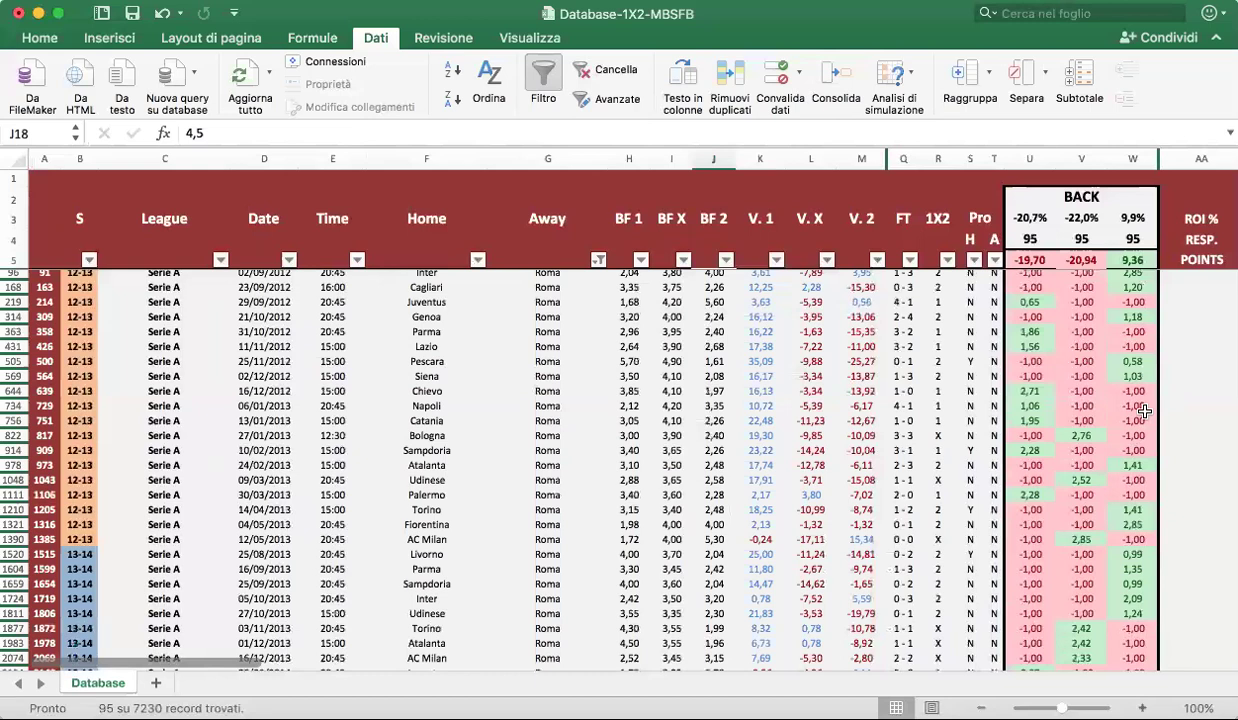
# - Filter the BF 2 column to odds less than or equal to 1,6 for Roma's away matches
pyautogui.click(727, 261)
pyautogui.click(855, 483)
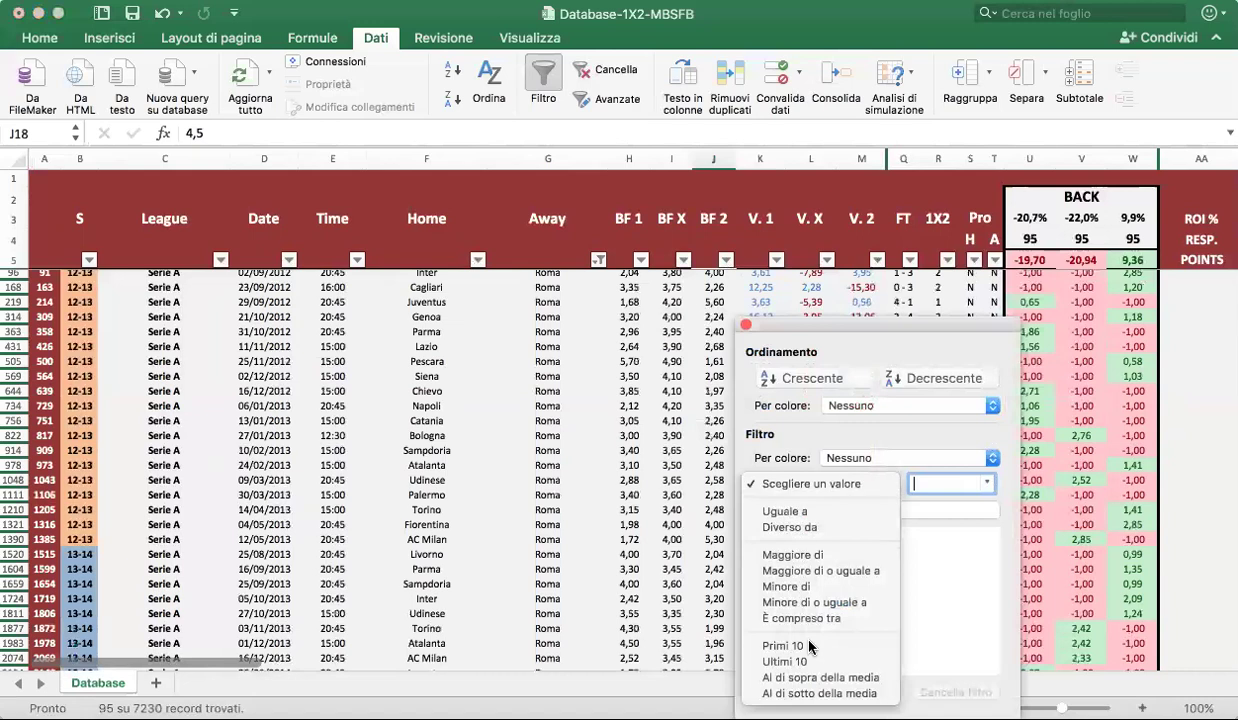
pyautogui.click(801, 584)
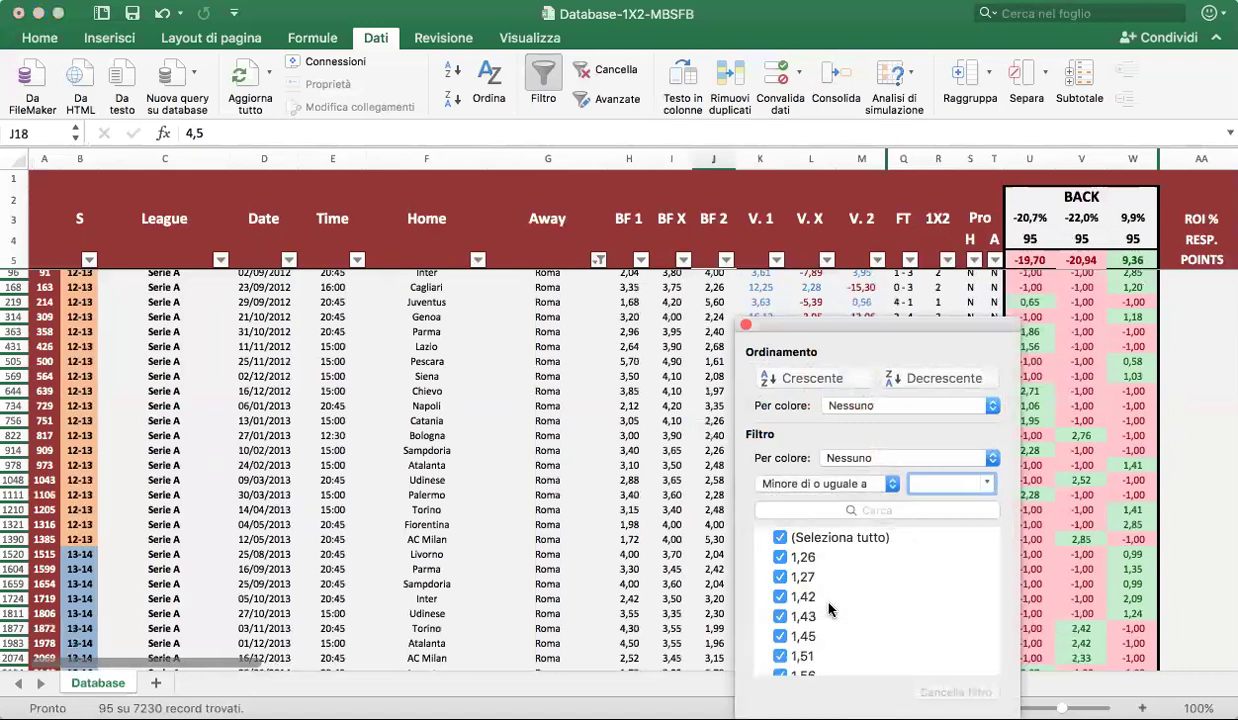
pyautogui.write('1,6')
pyautogui.press('Return')
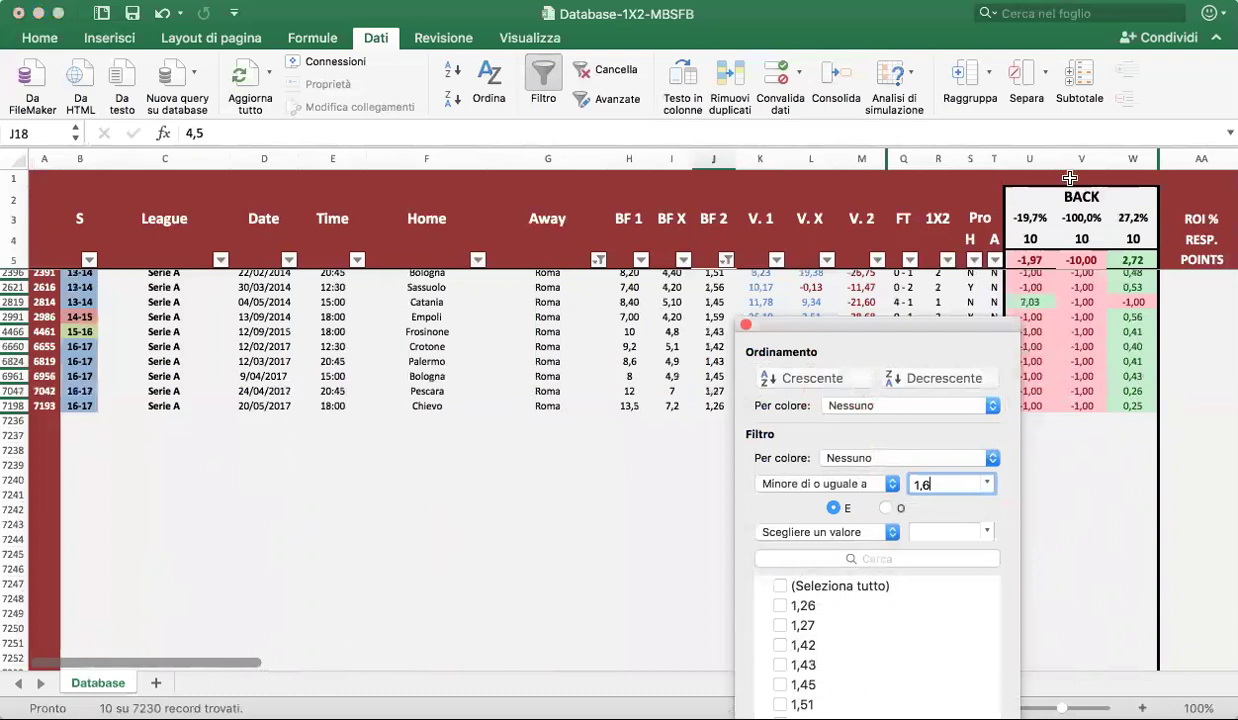
# - Clear the filter on the BF 2 column and close its filter options
pyautogui.moveTo(809, 318); pyautogui.dragTo(760, 210)
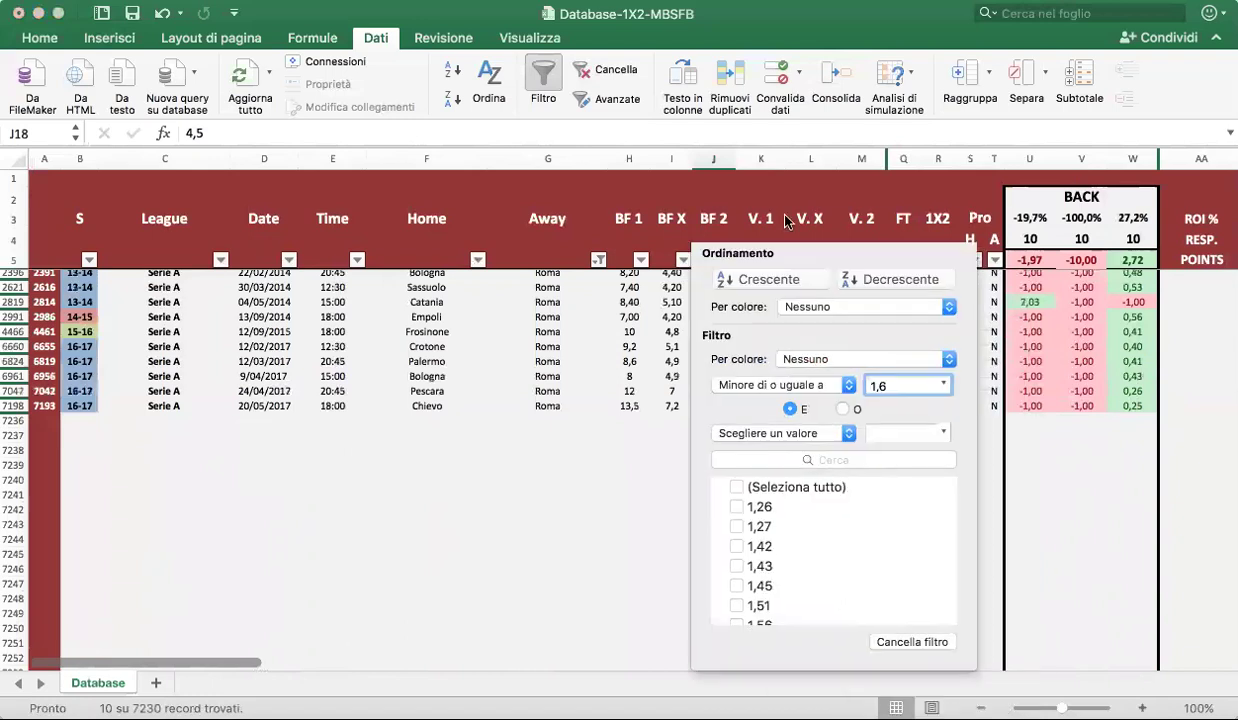
pyautogui.click(878, 636)
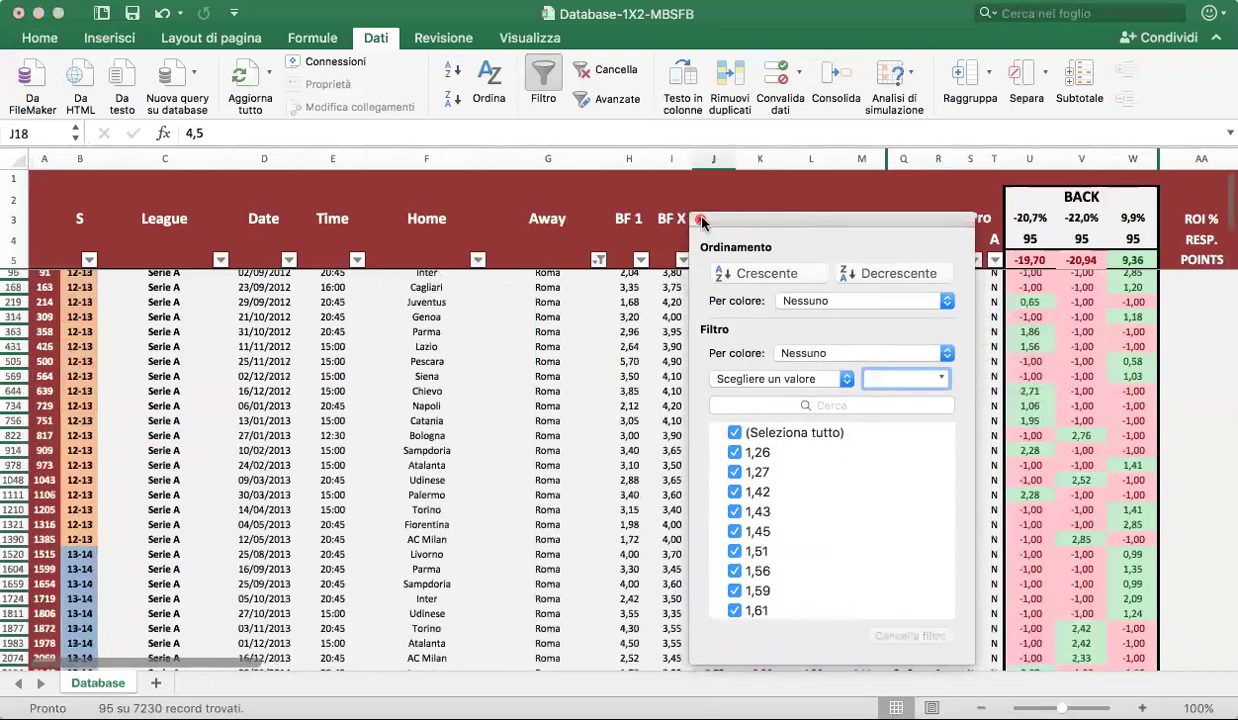
pyautogui.click(701, 220)
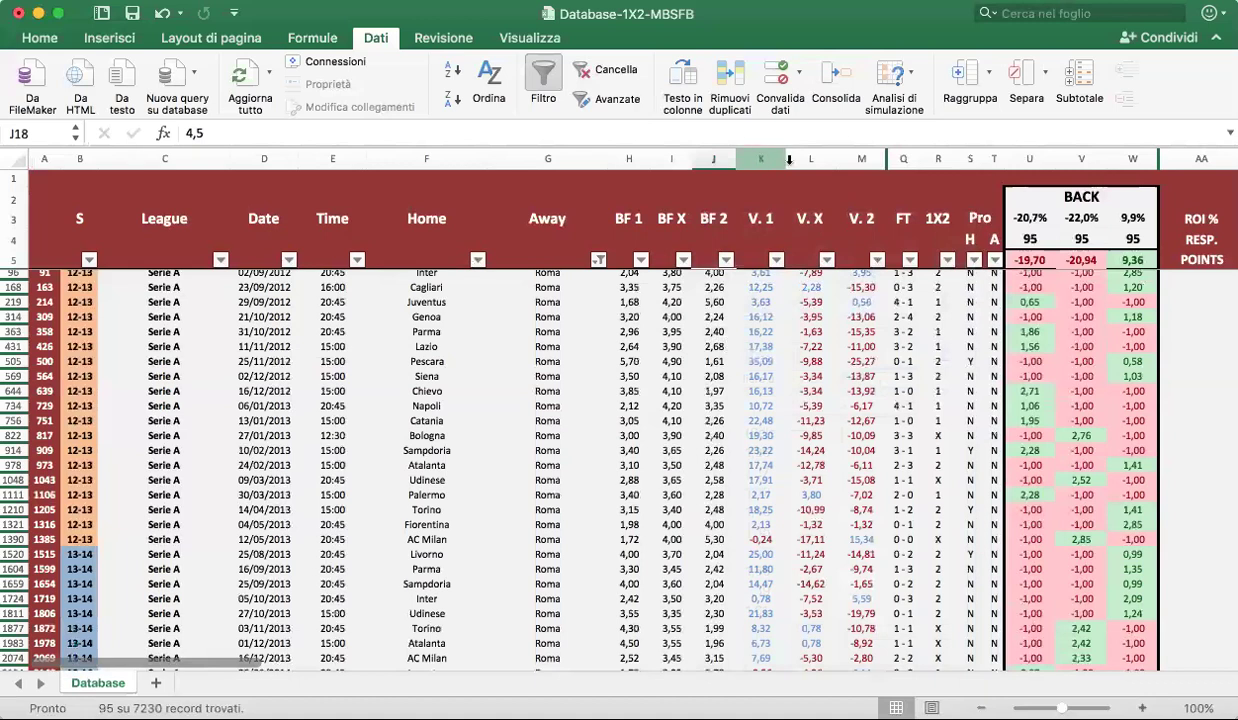
# - Examine the odds variation columns V. 1, V. X and V. 2 for Roma's away matches
pyautogui.moveTo(765, 160); pyautogui.dragTo(860, 160)
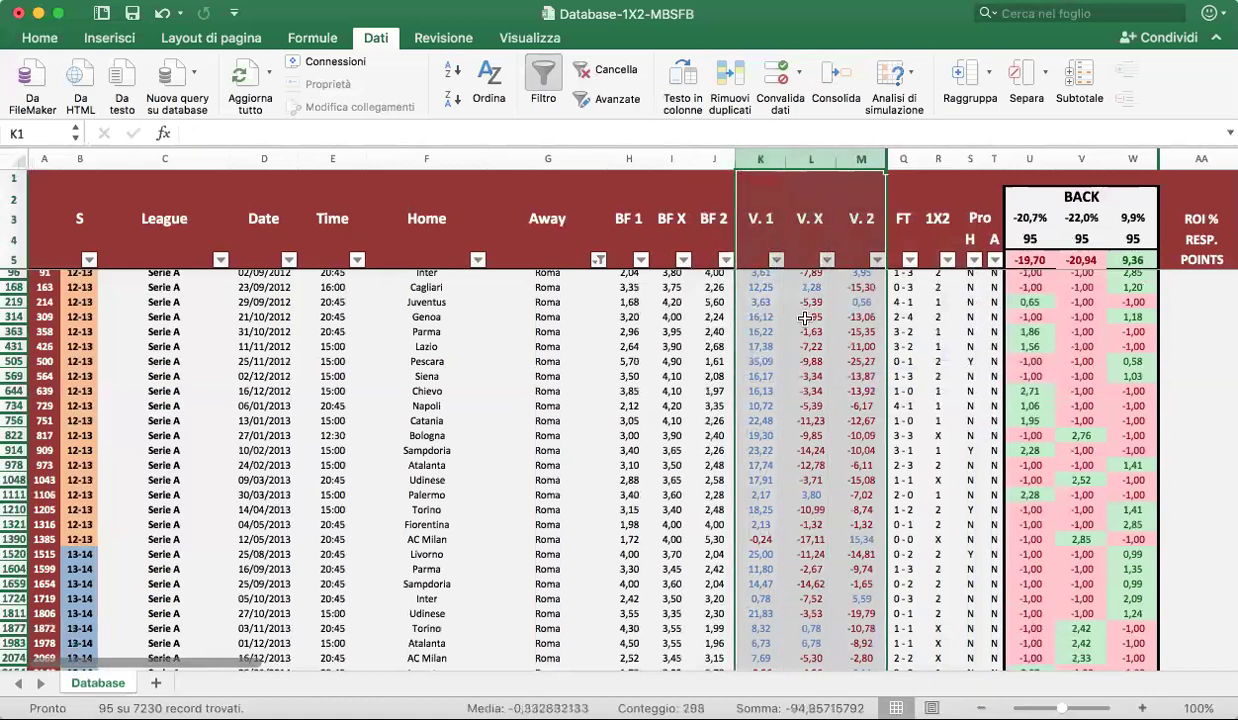
pyautogui.click(705, 432)
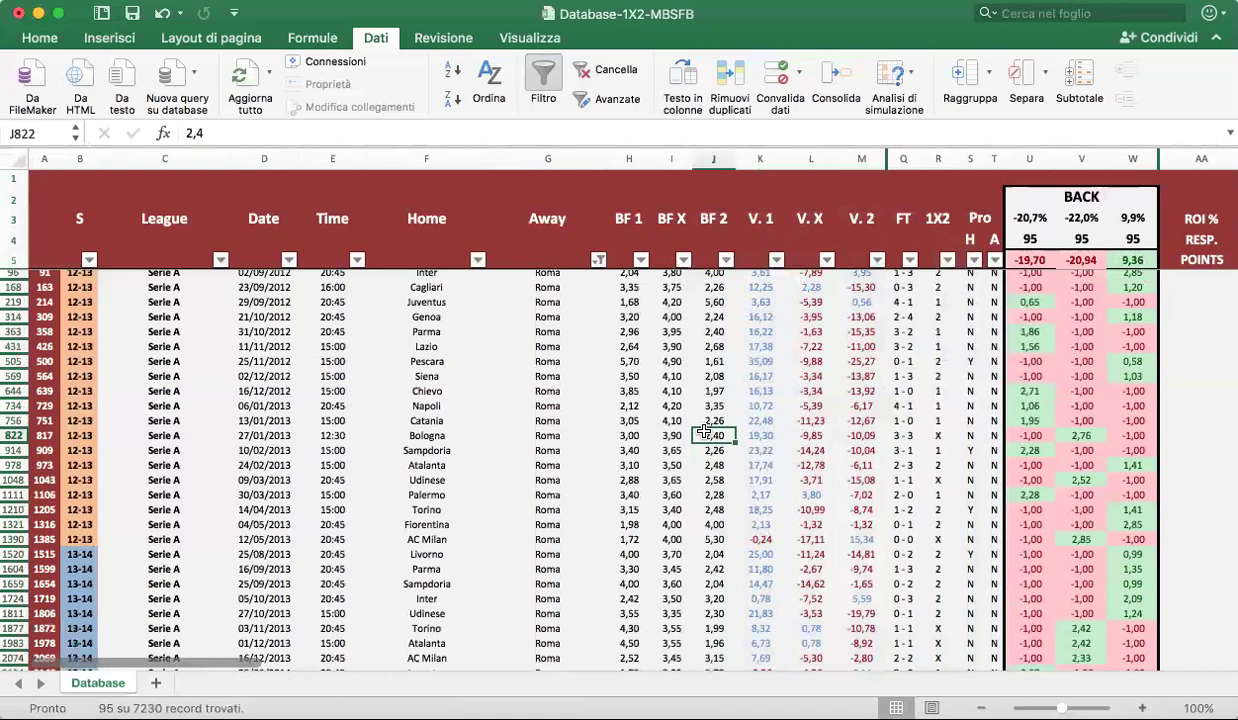
# - Filter the BF 1 column to odds greater than or equal to 2 and less than or equal to 4
pyautogui.click(641, 260)
pyautogui.click(710, 478)
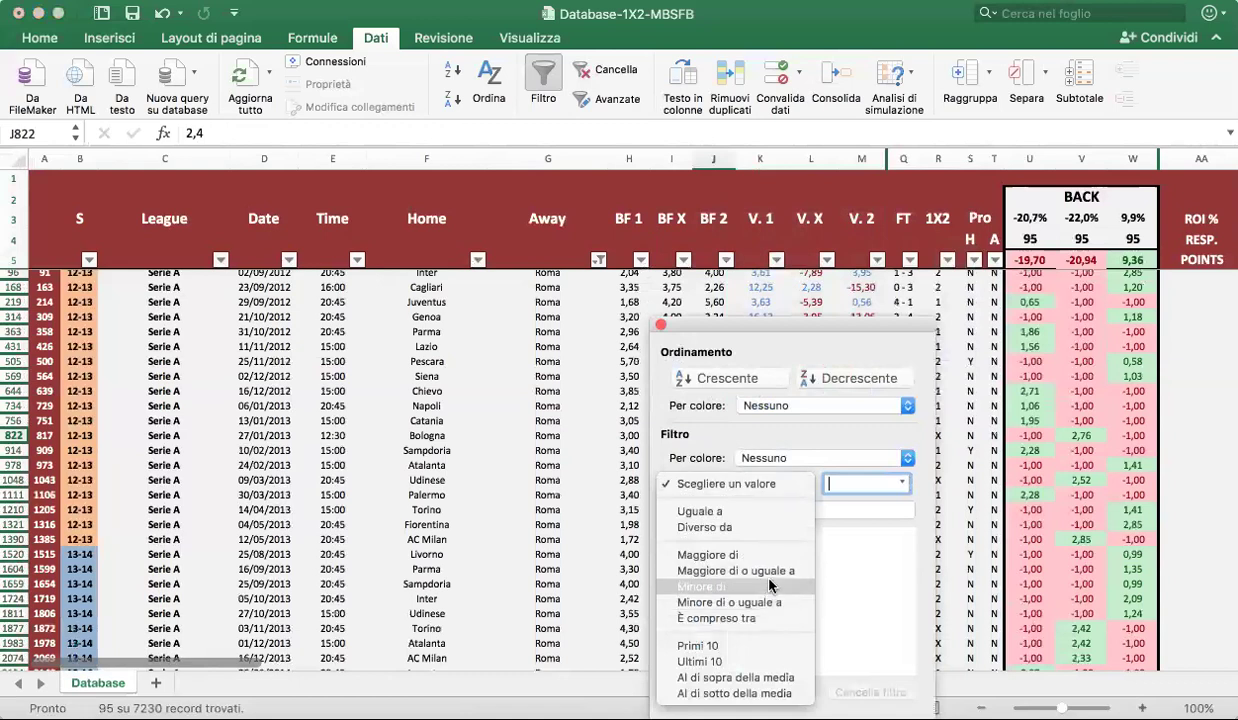
pyautogui.press('Up')
pyautogui.press('Up')
pyautogui.press('Up')
pyautogui.press('Return')
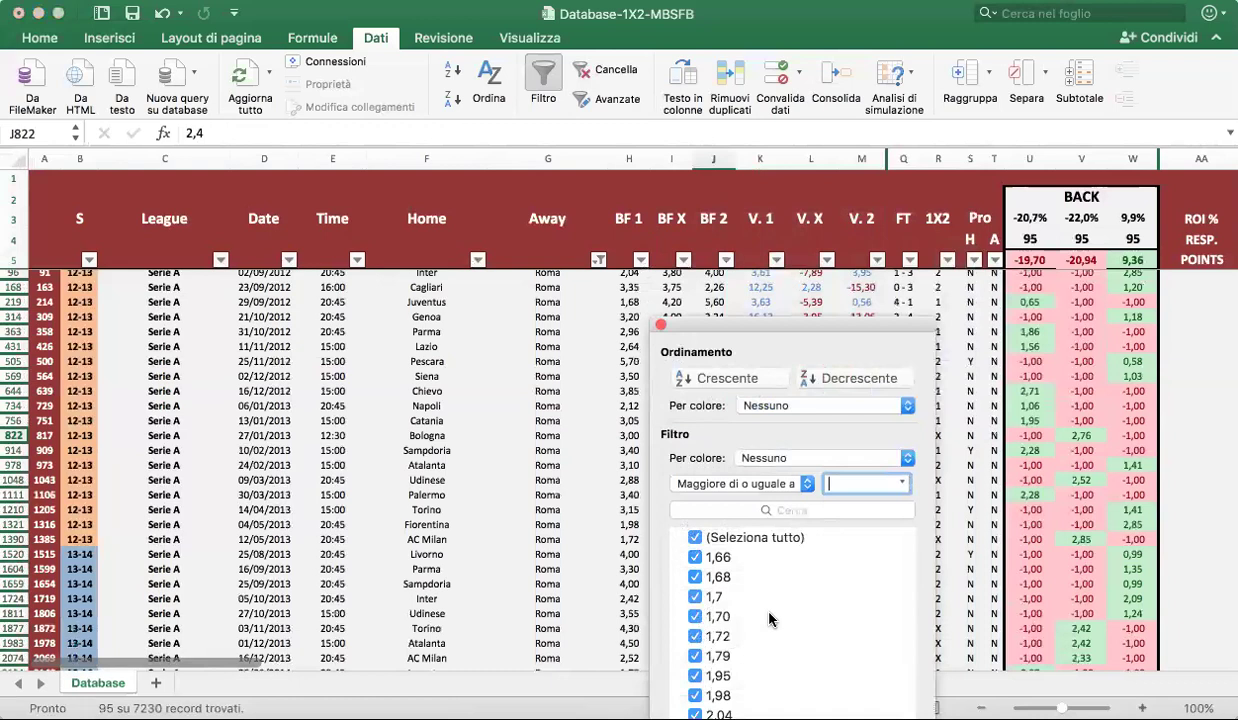
pyautogui.write('2')
pyautogui.press('Tab')
pyautogui.write('4')
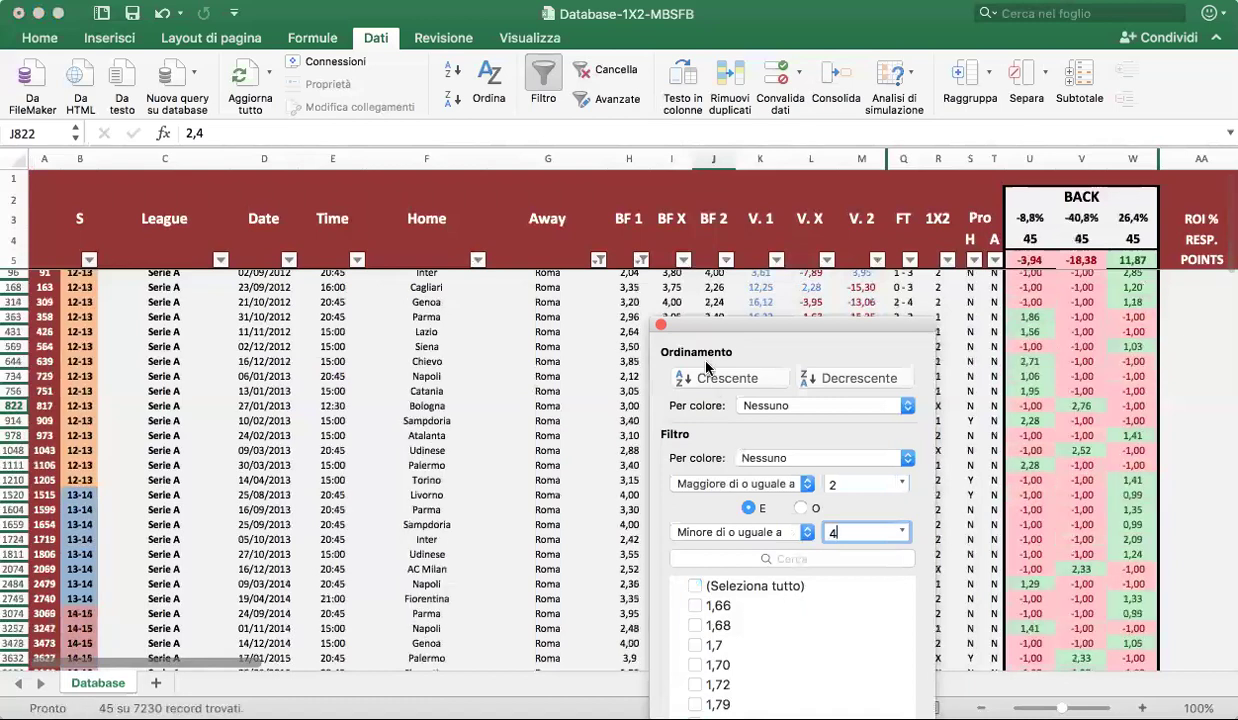
pyautogui.click(664, 326)
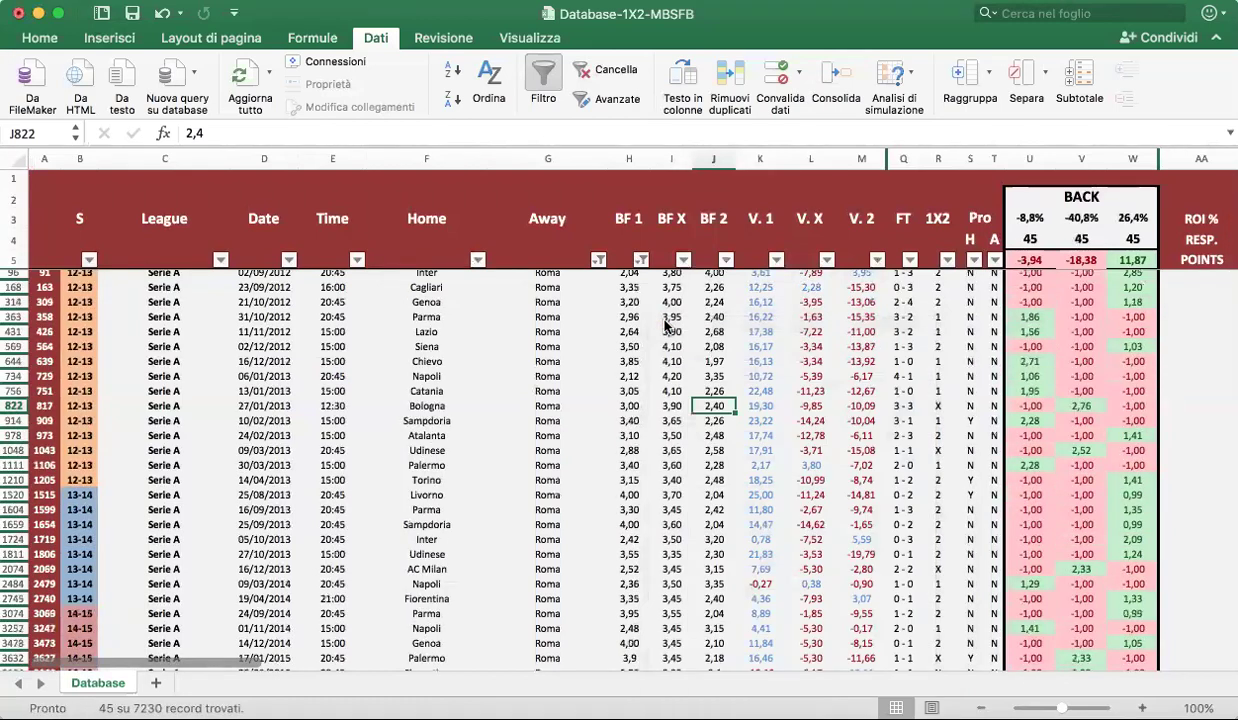
# - Filter the BF X column to odds greater than or equal to 4 and less than or equal to 7
pyautogui.click(683, 260)
pyautogui.click(765, 485)
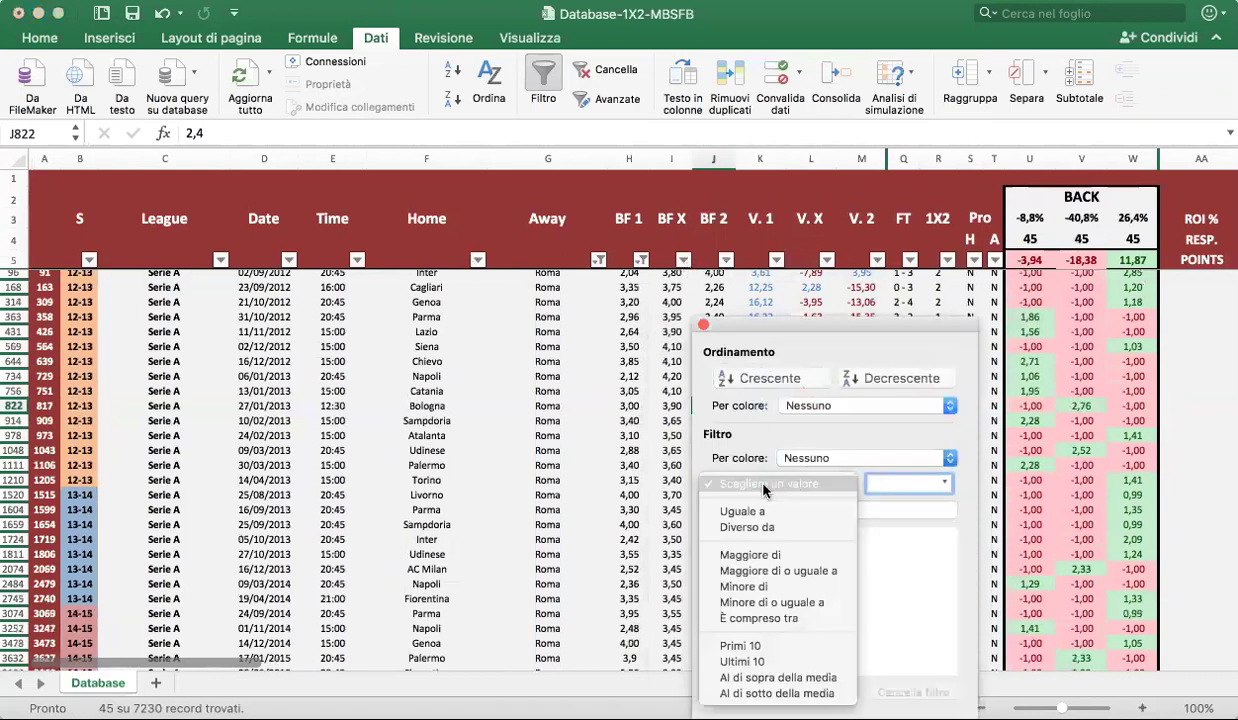
pyautogui.click(762, 601)
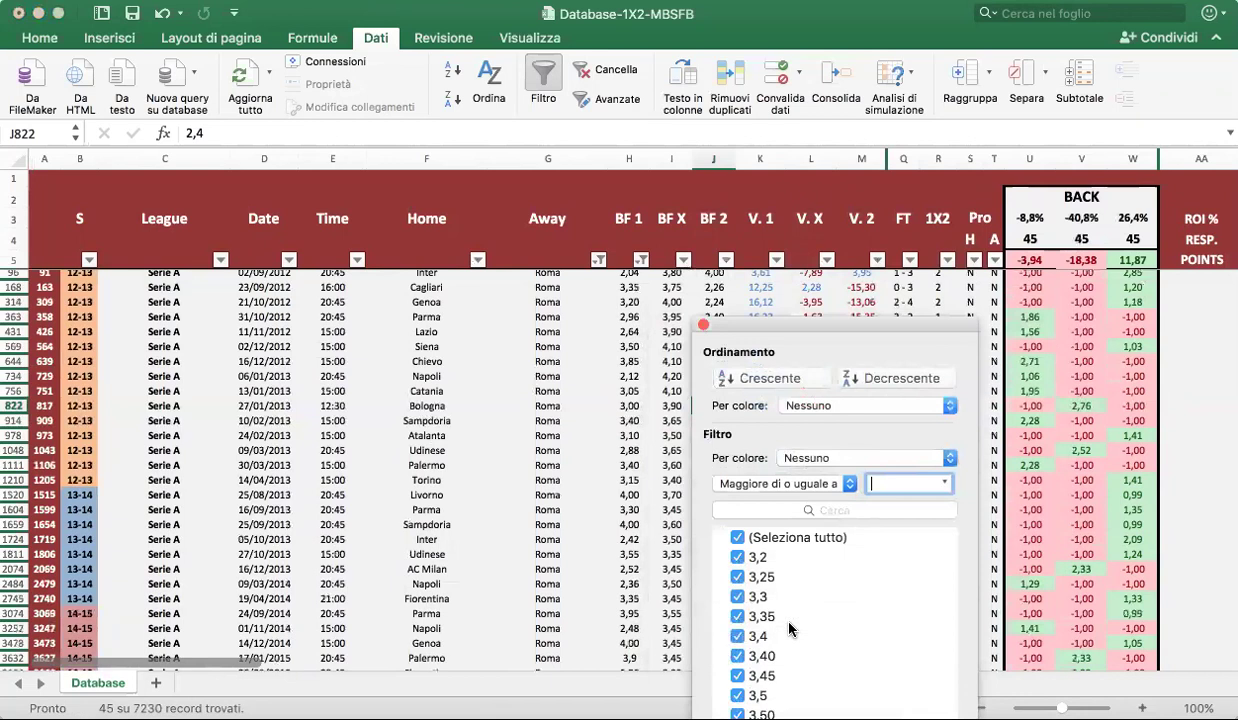
pyautogui.write('4')
pyautogui.press('Tab')
pyautogui.write('7')
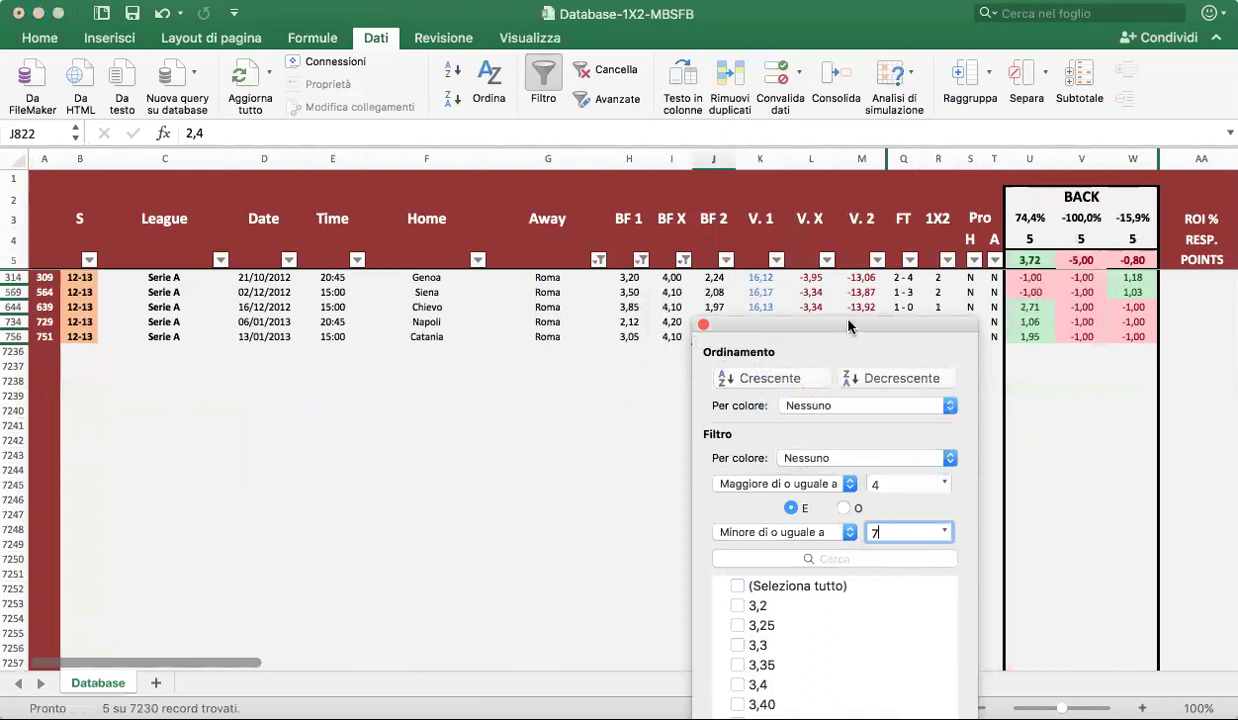
# - Clear the filters on the BF X and BF 1 columns, keeping only the Roma away filter
pyautogui.click(914, 650)
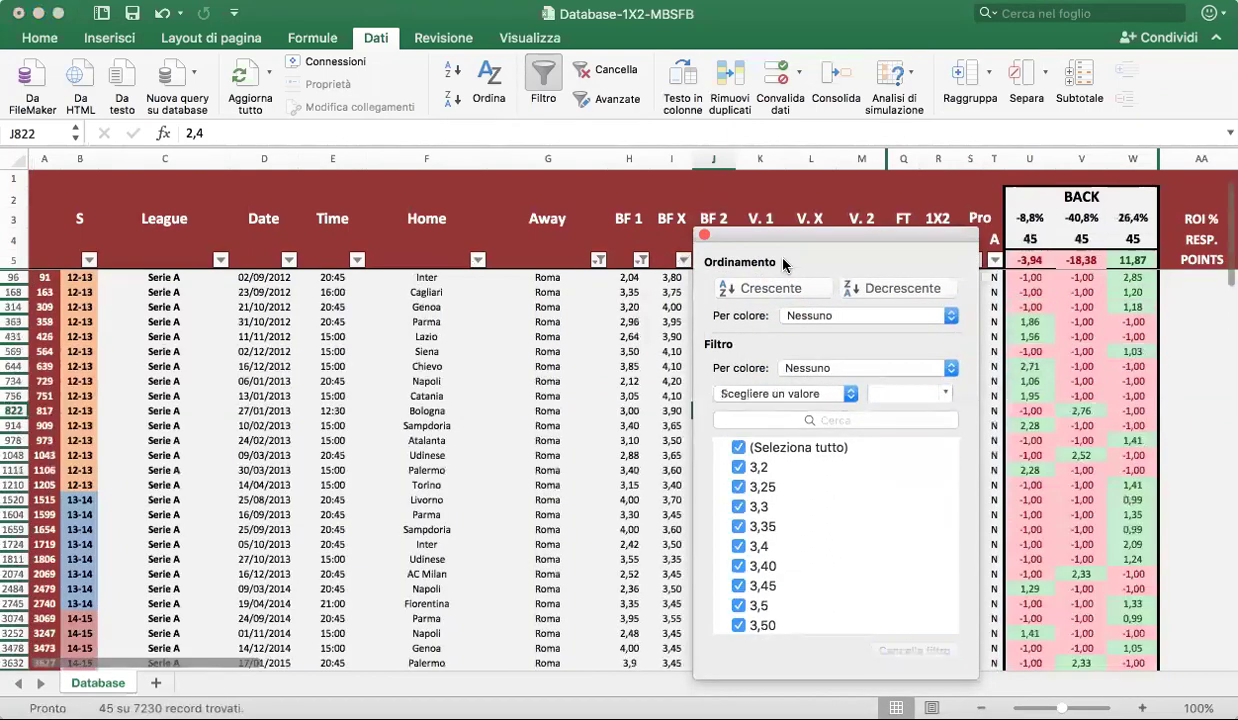
pyautogui.click(704, 235)
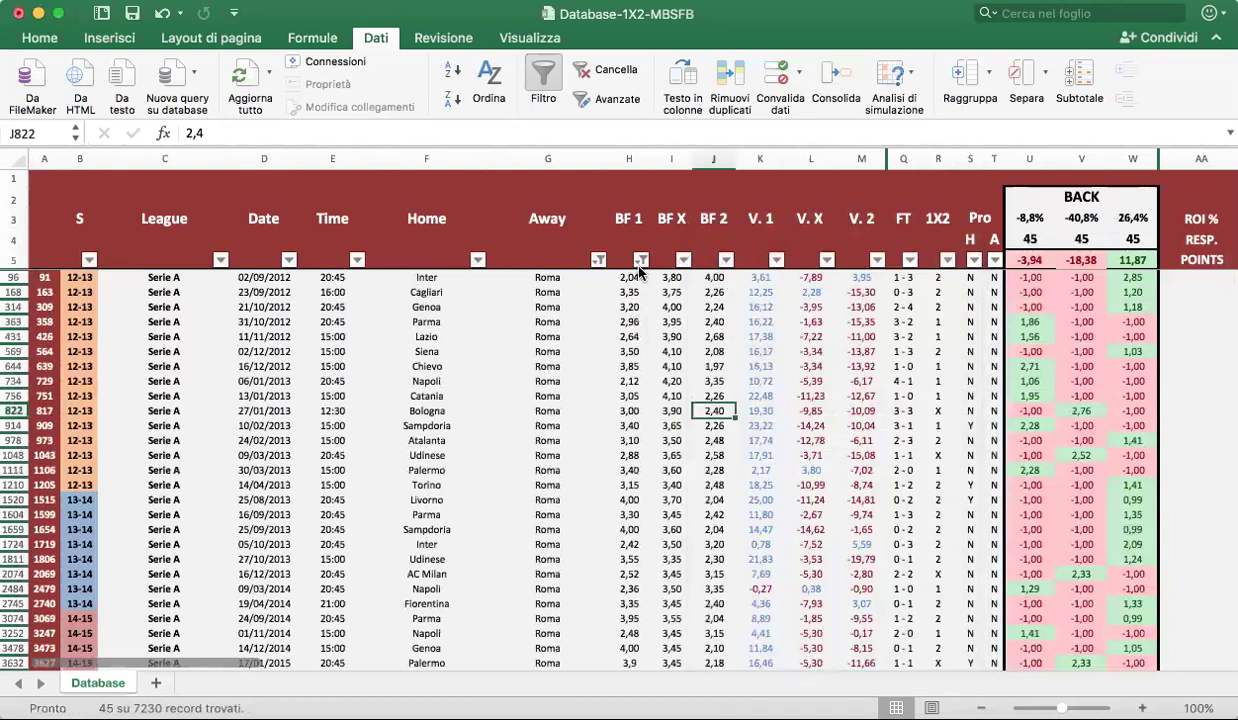
pyautogui.click(641, 260)
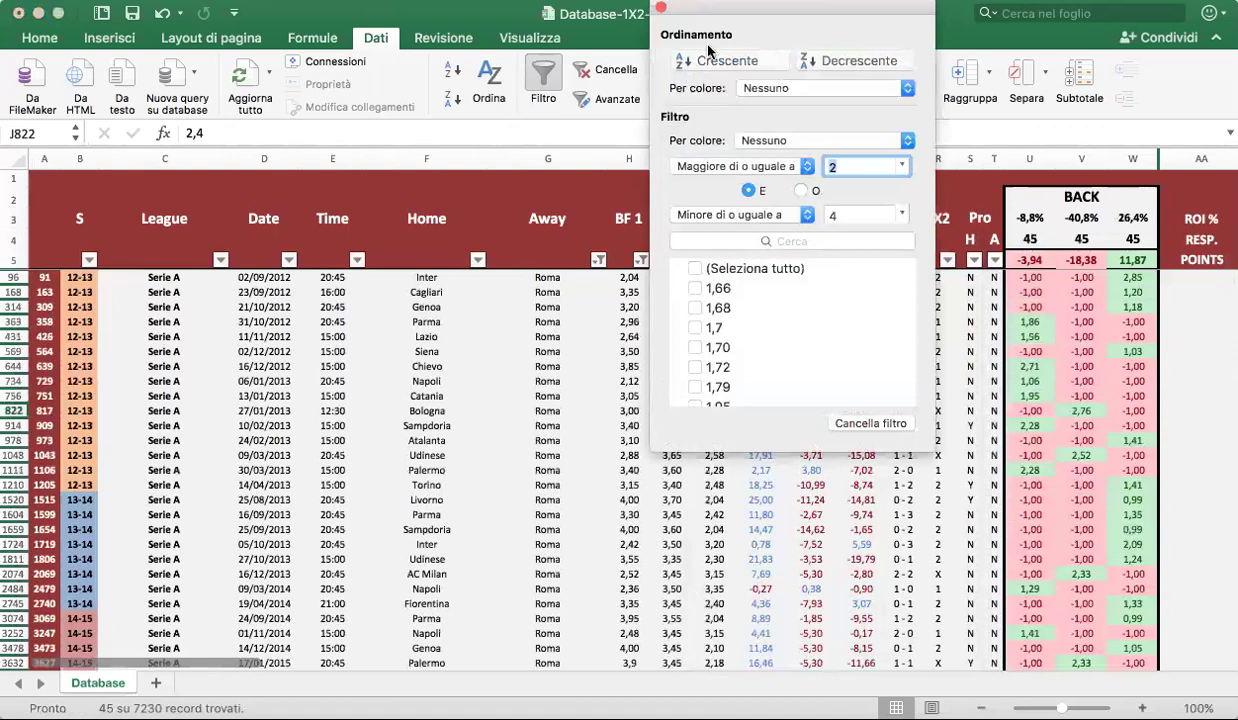
pyautogui.moveTo(668, 16); pyautogui.dragTo(561, 151)
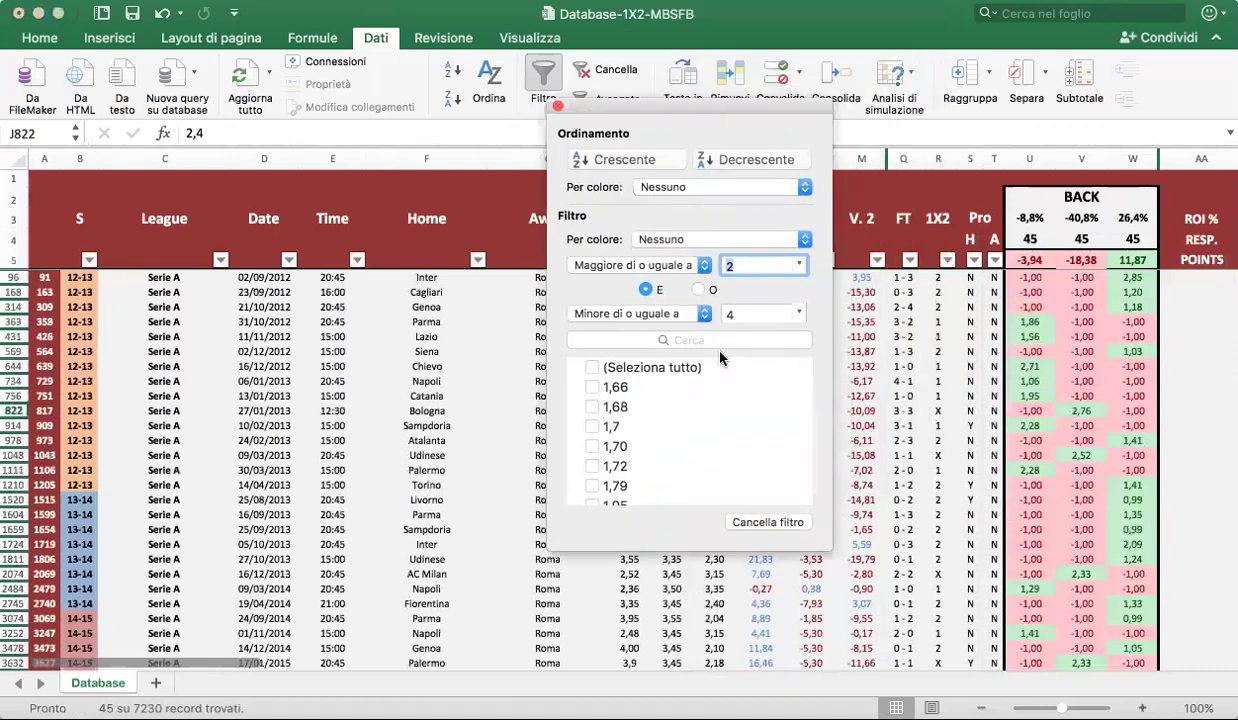
pyautogui.click(751, 265)
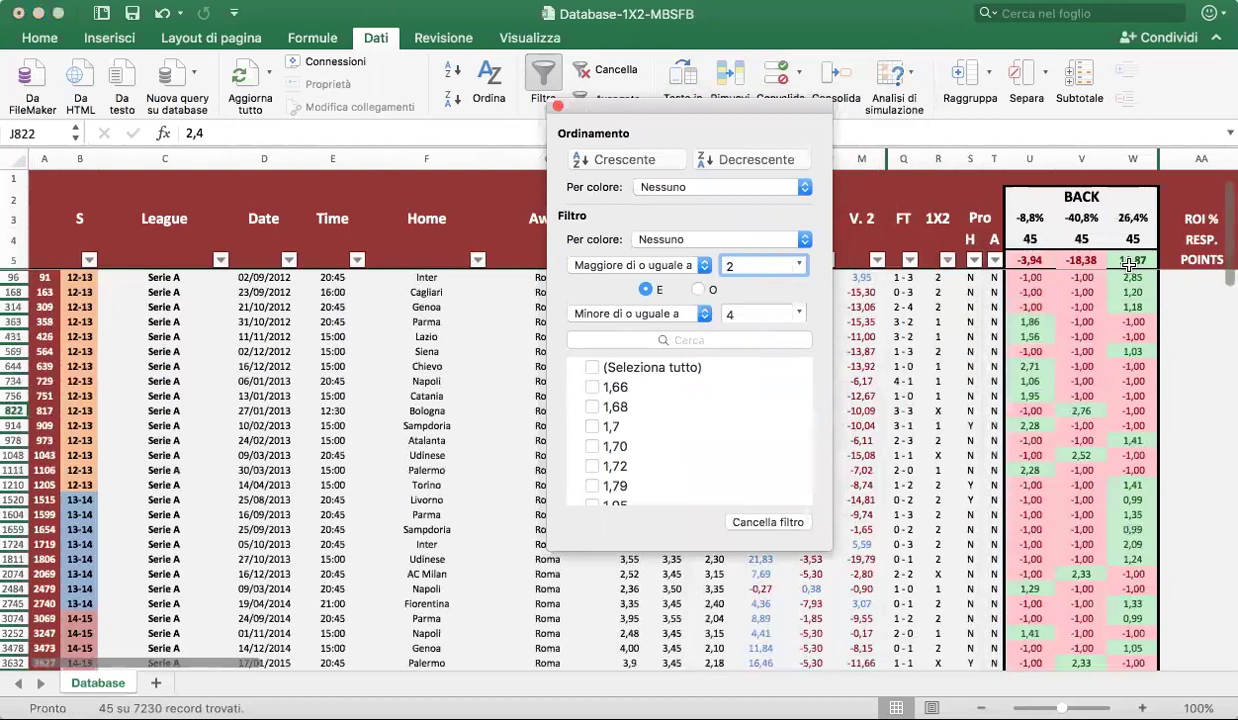
pyautogui.click(767, 521)
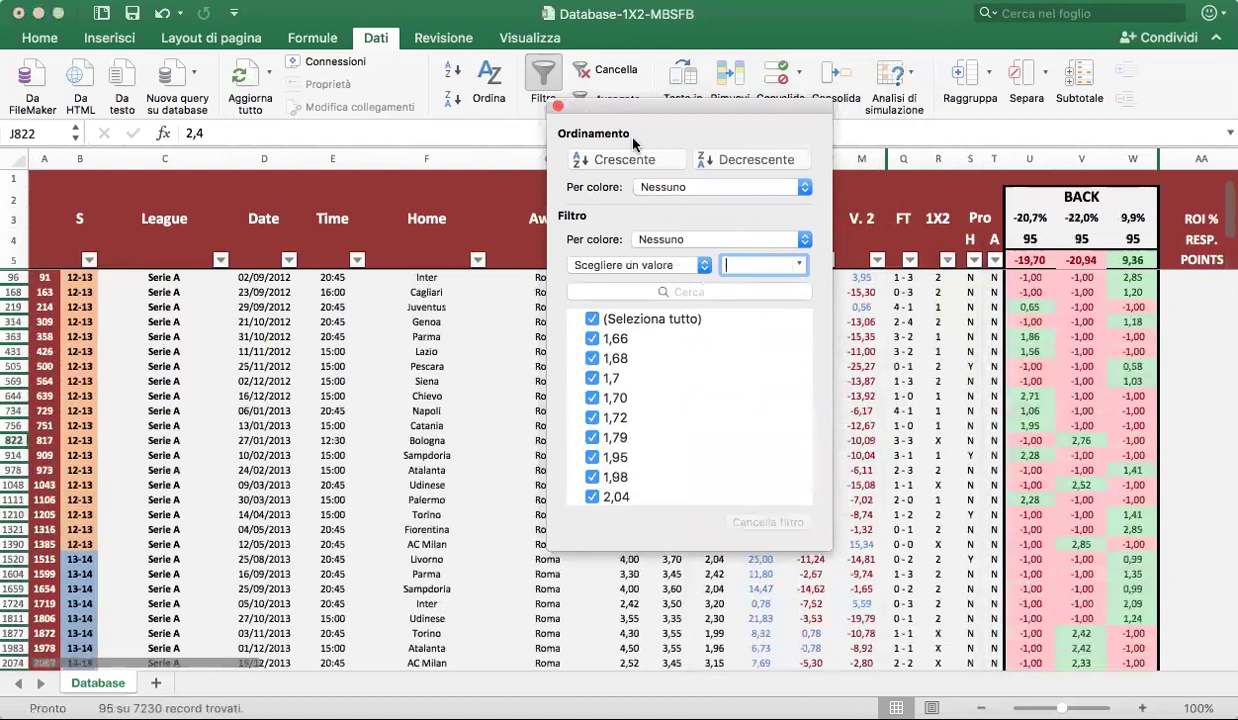
pyautogui.click(557, 106)
# - Filter the BF 2 column to odds greater than or equal to 2 and less than or equal to 4
pyautogui.click(725, 260)
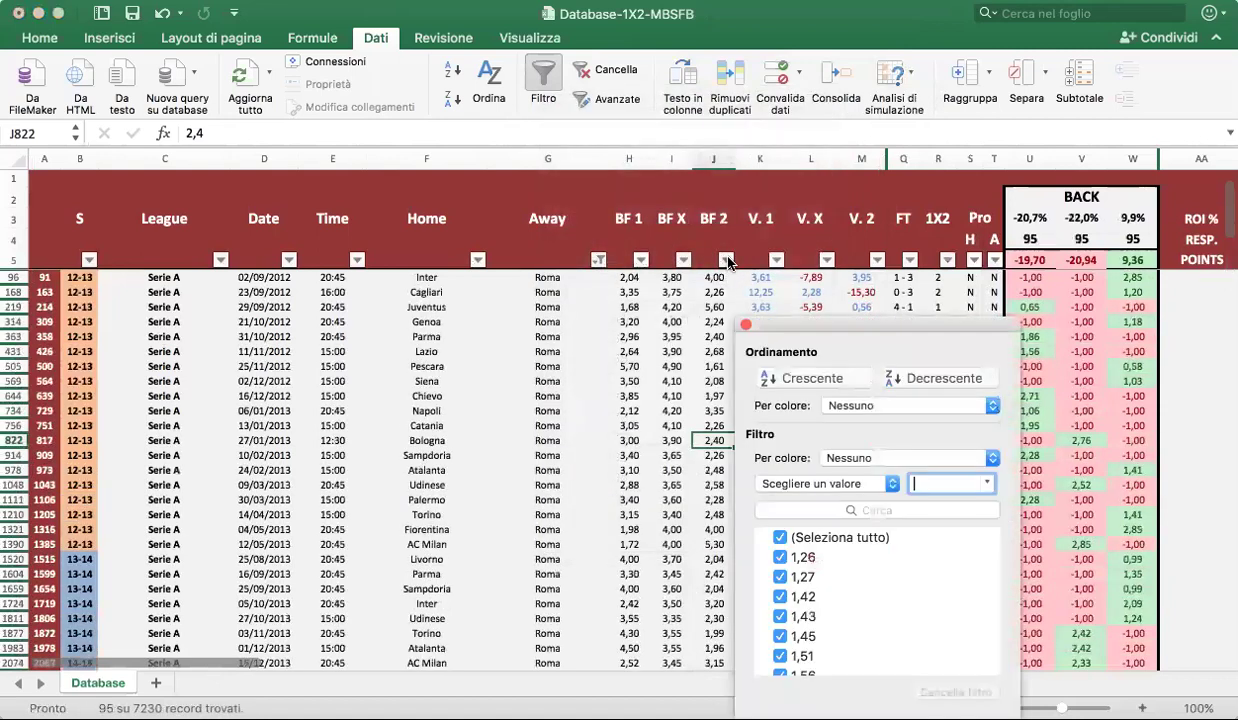
pyautogui.click(800, 483)
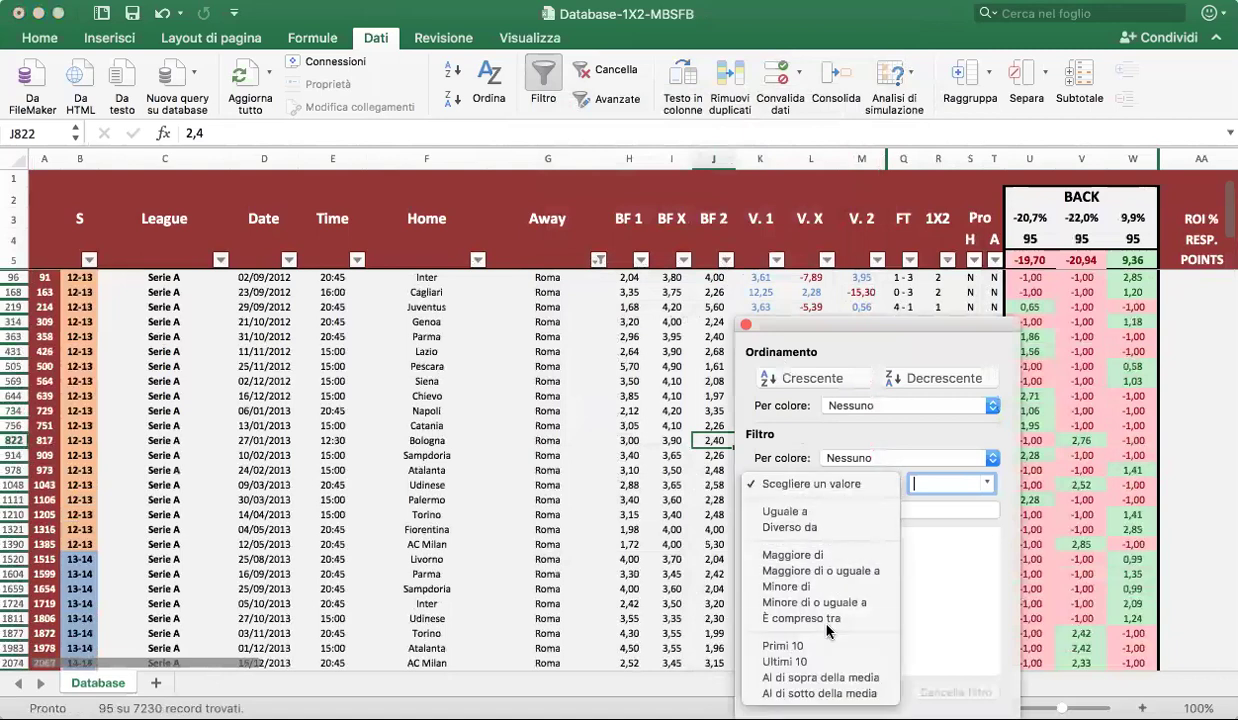
pyautogui.click(815, 571)
pyautogui.write('2')
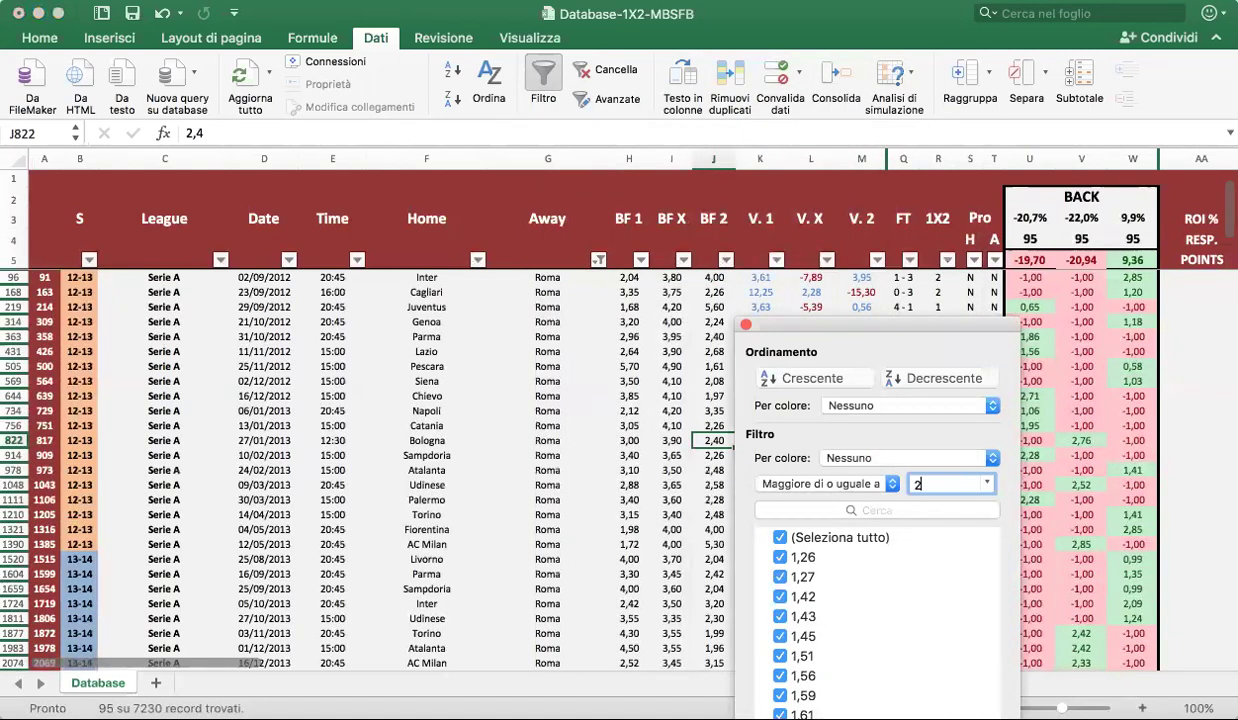
pyautogui.press('Tab')
pyautogui.write('4')
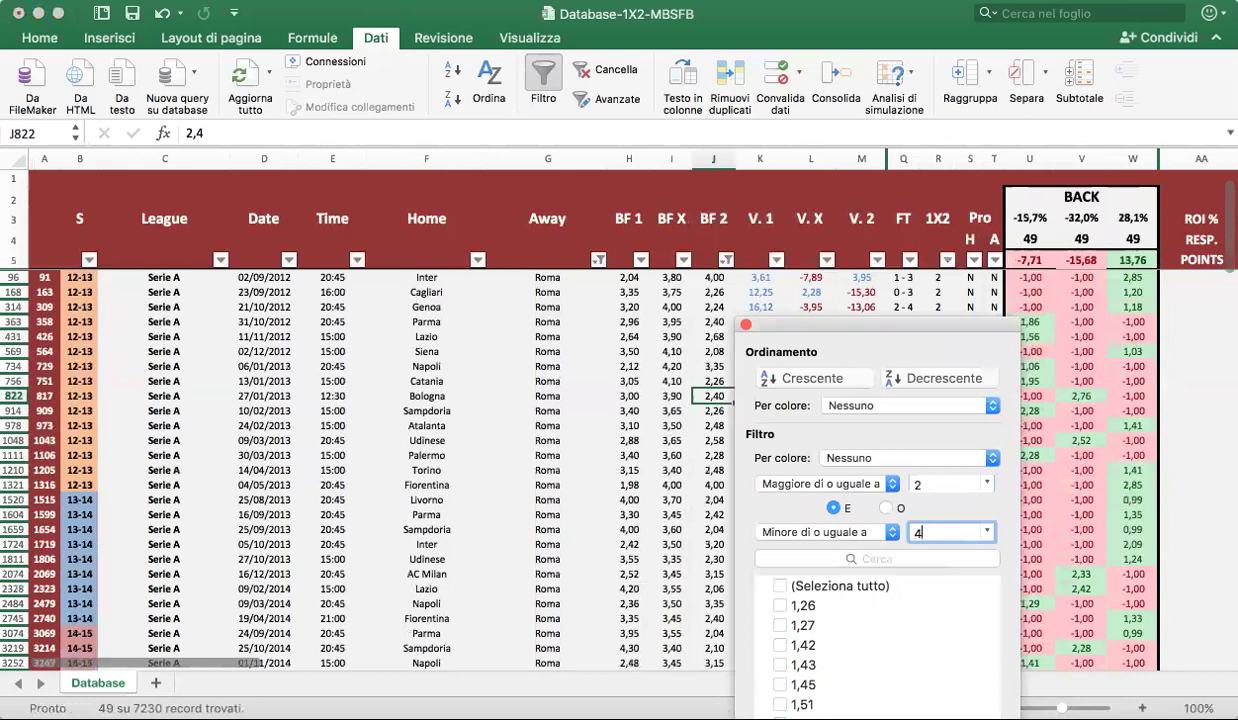
pyautogui.click(745, 327)
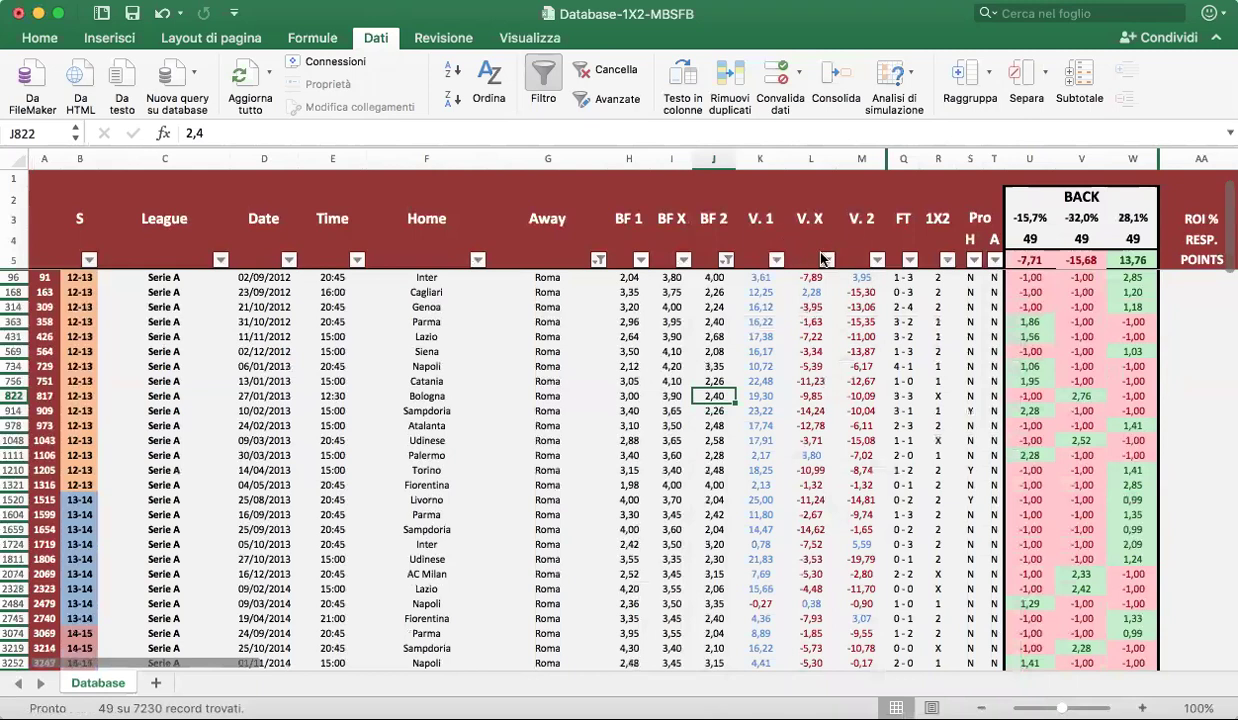
# - Filter the V. 2 column to variations greater than or equal to -5
pyautogui.click(877, 260)
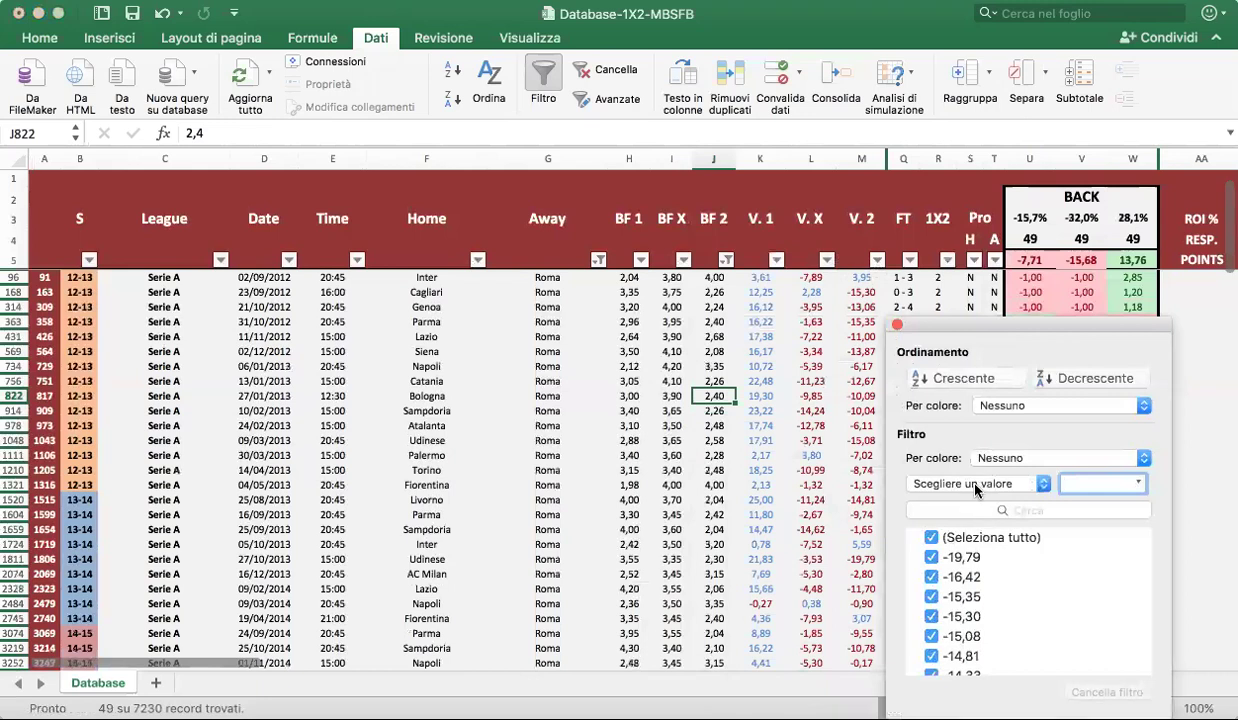
pyautogui.click(979, 488)
pyautogui.click(1011, 567)
pyautogui.write('-5')
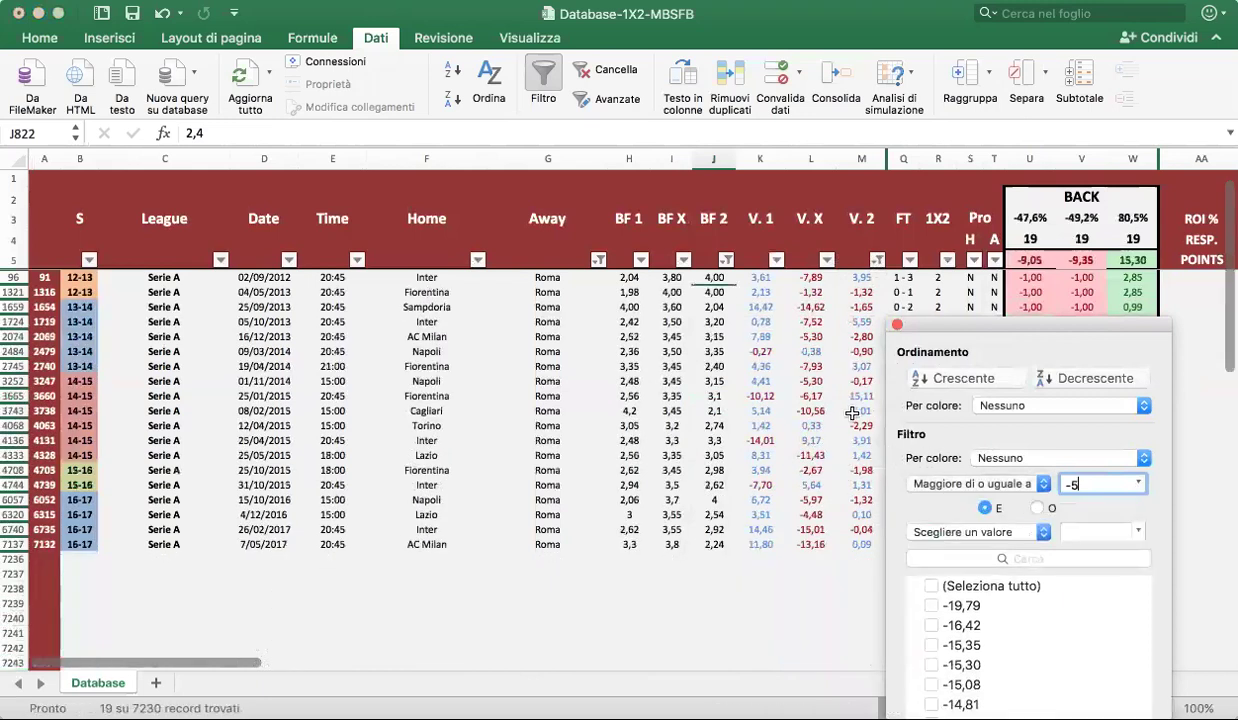
pyautogui.click(897, 326)
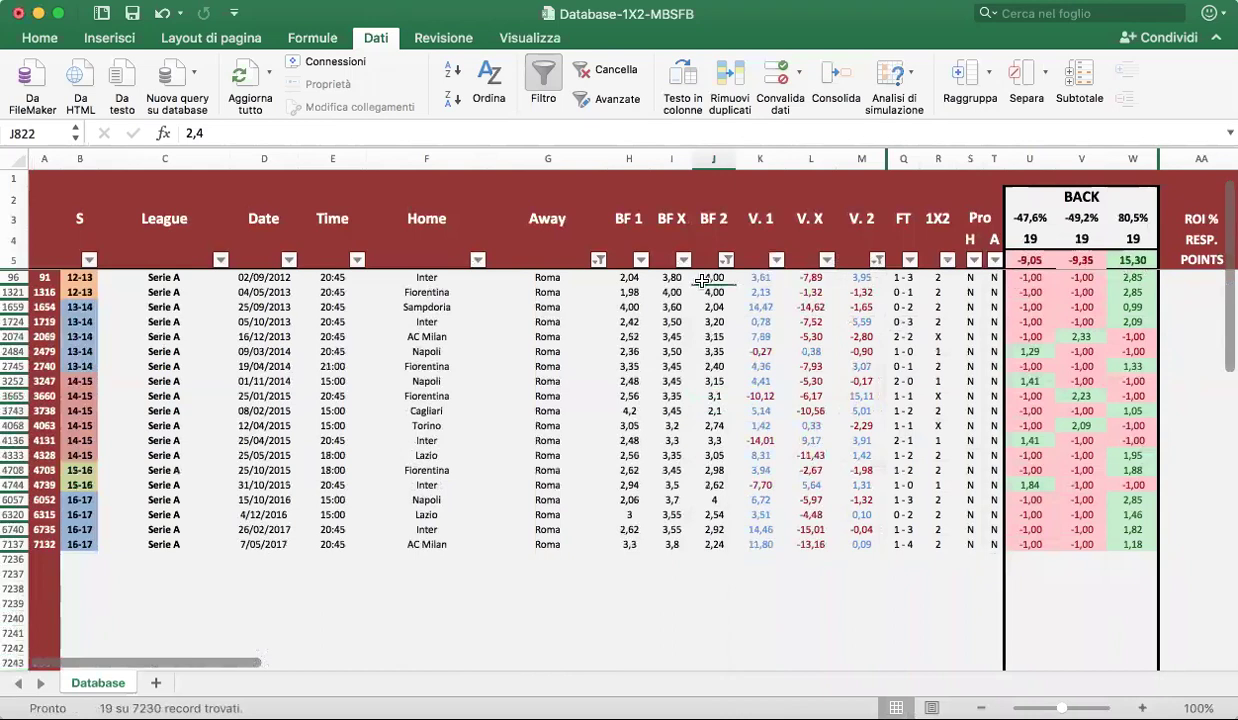
# - Examine the odds and variation values from BF 1 through V. 2 across the filtered Roma away matches
pyautogui.click(625, 278)
pyautogui.moveTo(628, 292); pyautogui.dragTo(872, 533)
pyautogui.click(861, 544)
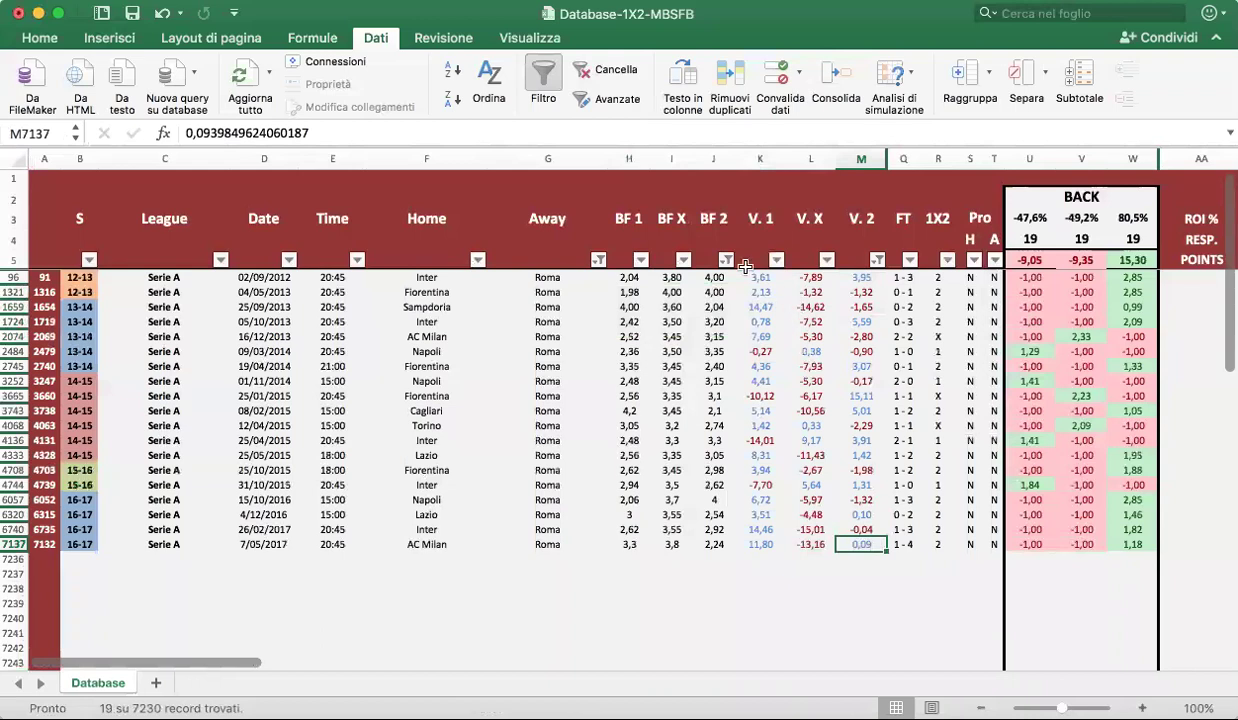
# - Clear the filters on the V. 2 and BF 2 columns, leaving the Roma away filter in place
pyautogui.click(876, 263)
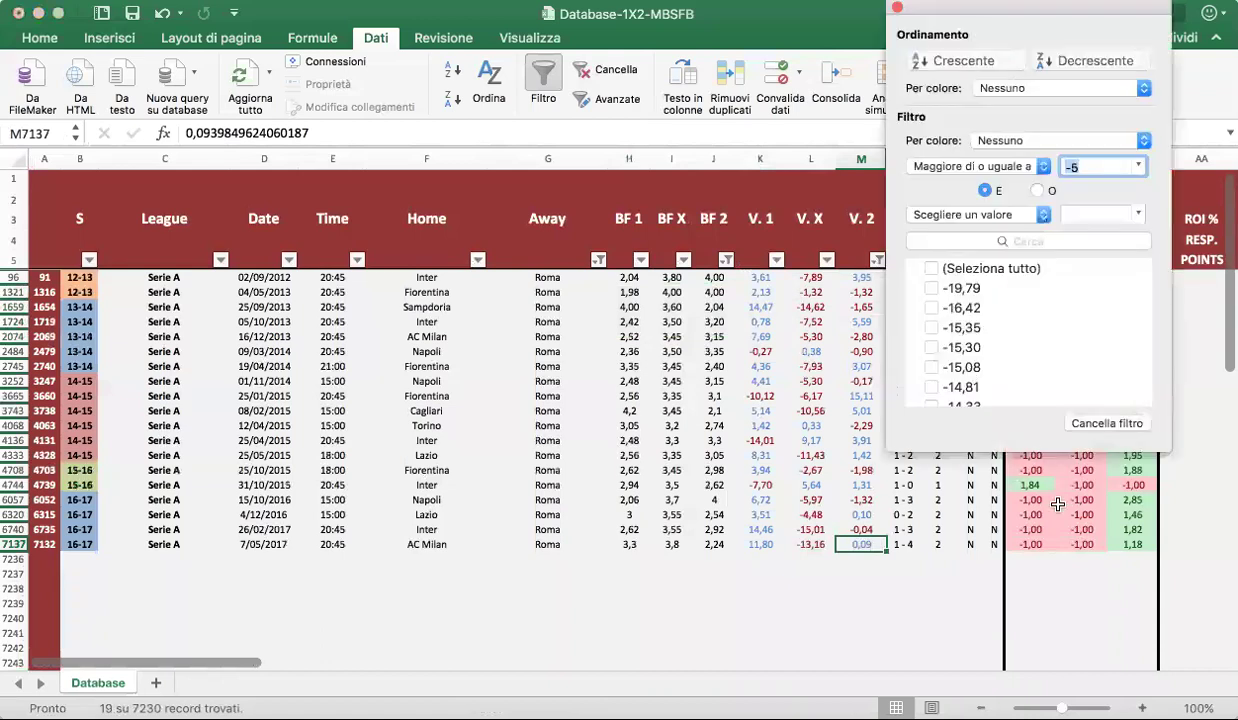
pyautogui.click(1107, 423)
pyautogui.click(699, 251)
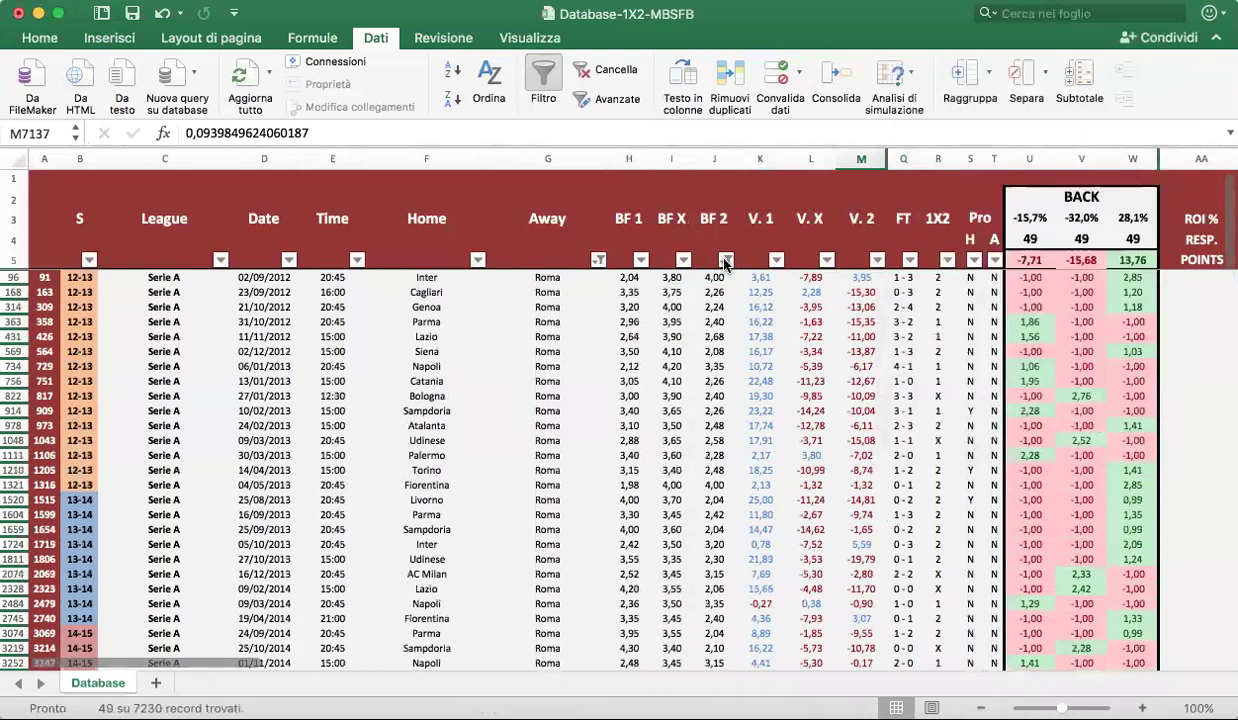
pyautogui.click(726, 261)
pyautogui.click(953, 421)
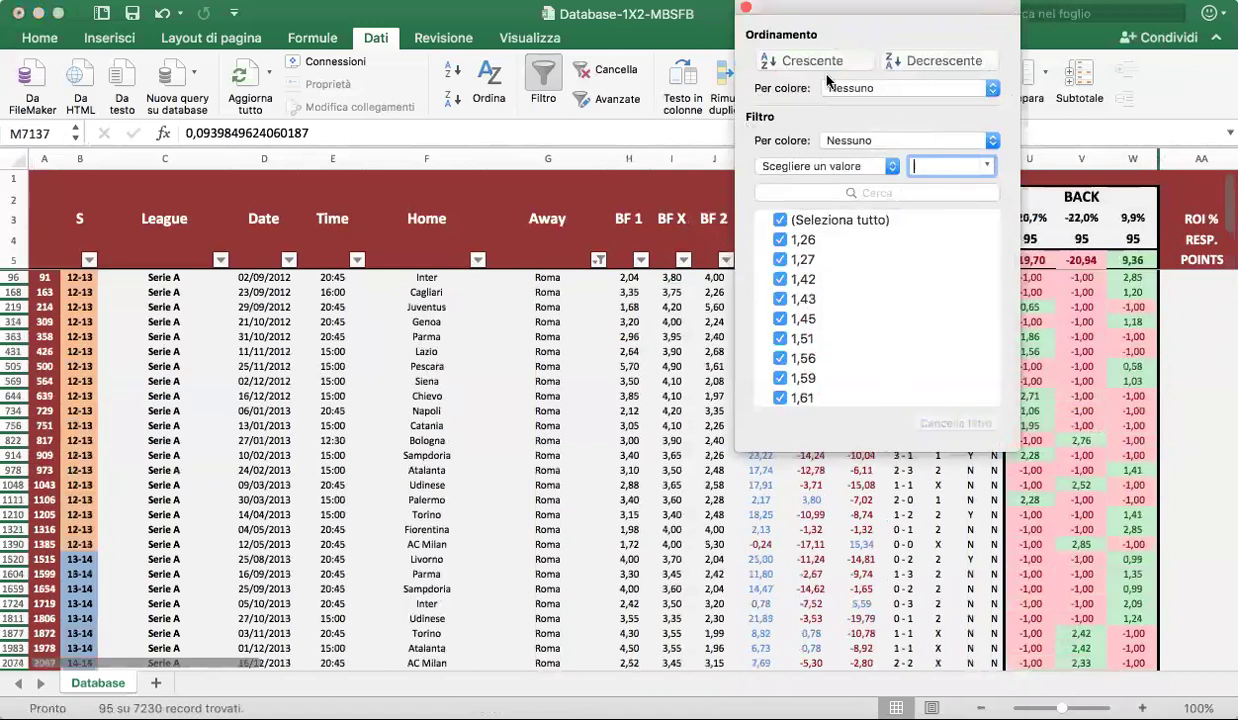
pyautogui.click(683, 437)
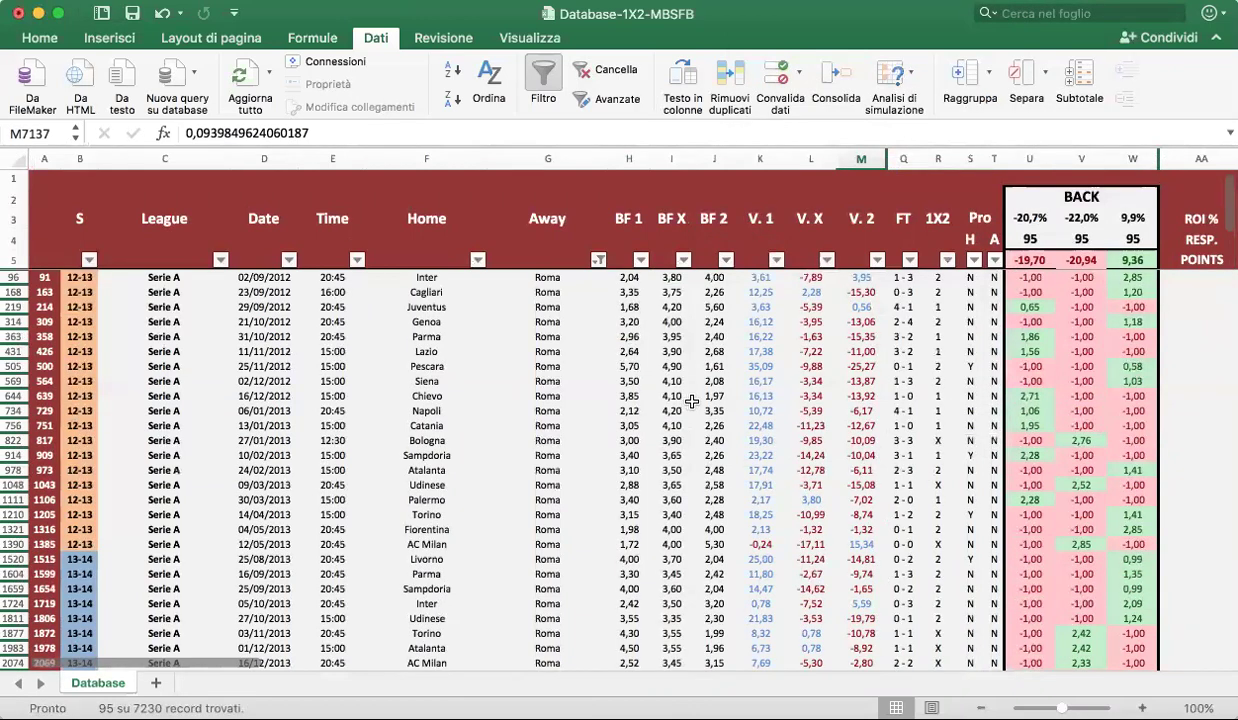
# - Filter the BF X column to odds greater than or equal to 4 and less than or equal to 7
pyautogui.click(684, 259)
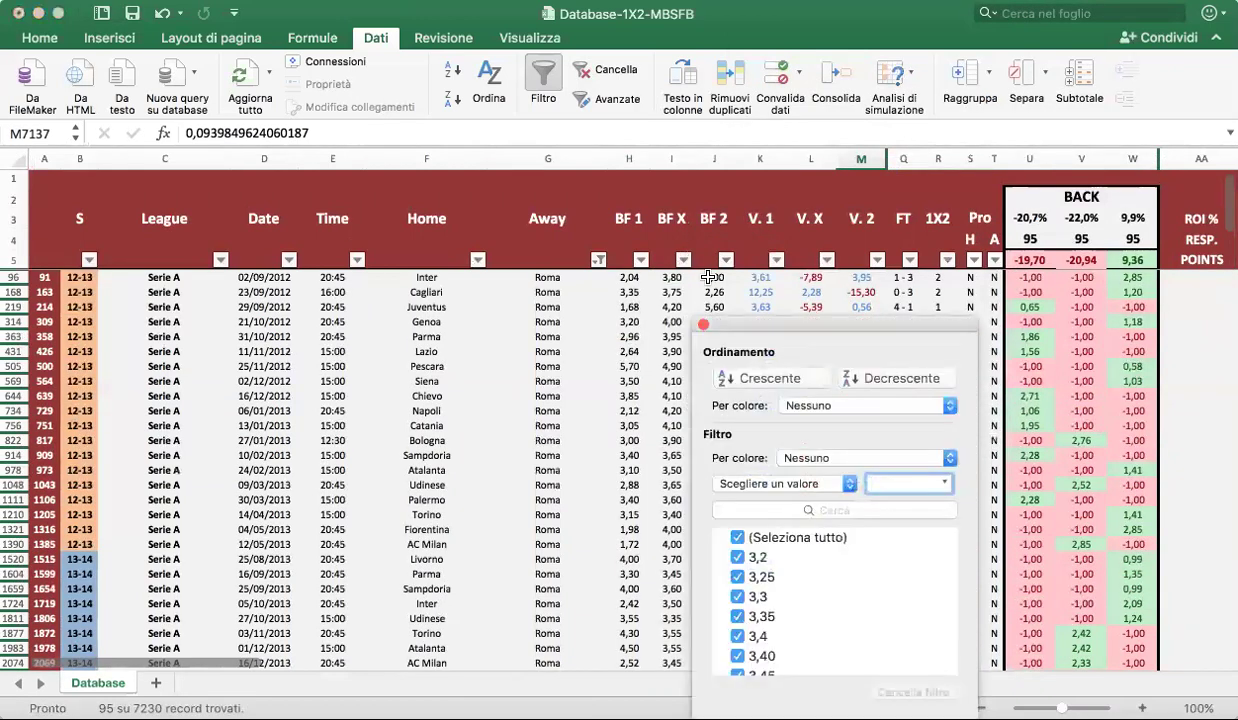
pyautogui.click(756, 480)
pyautogui.click(778, 570)
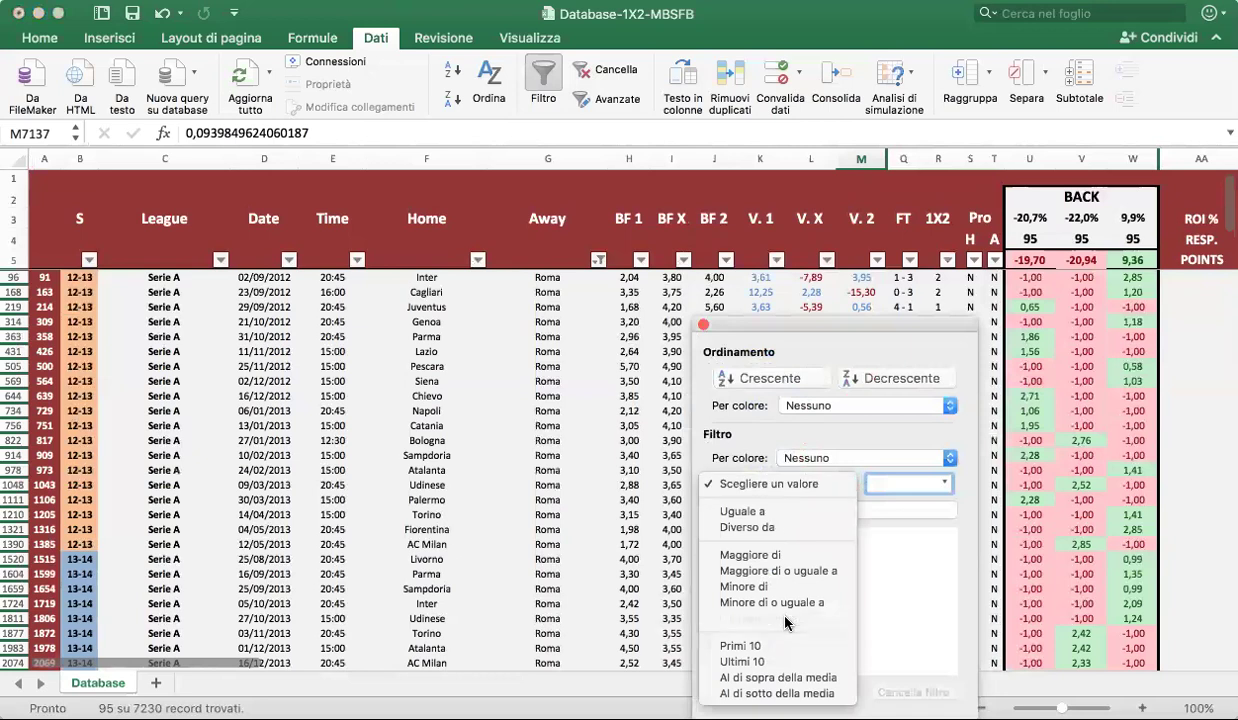
pyautogui.write('4')
pyautogui.press('Tab')
pyautogui.write('7')
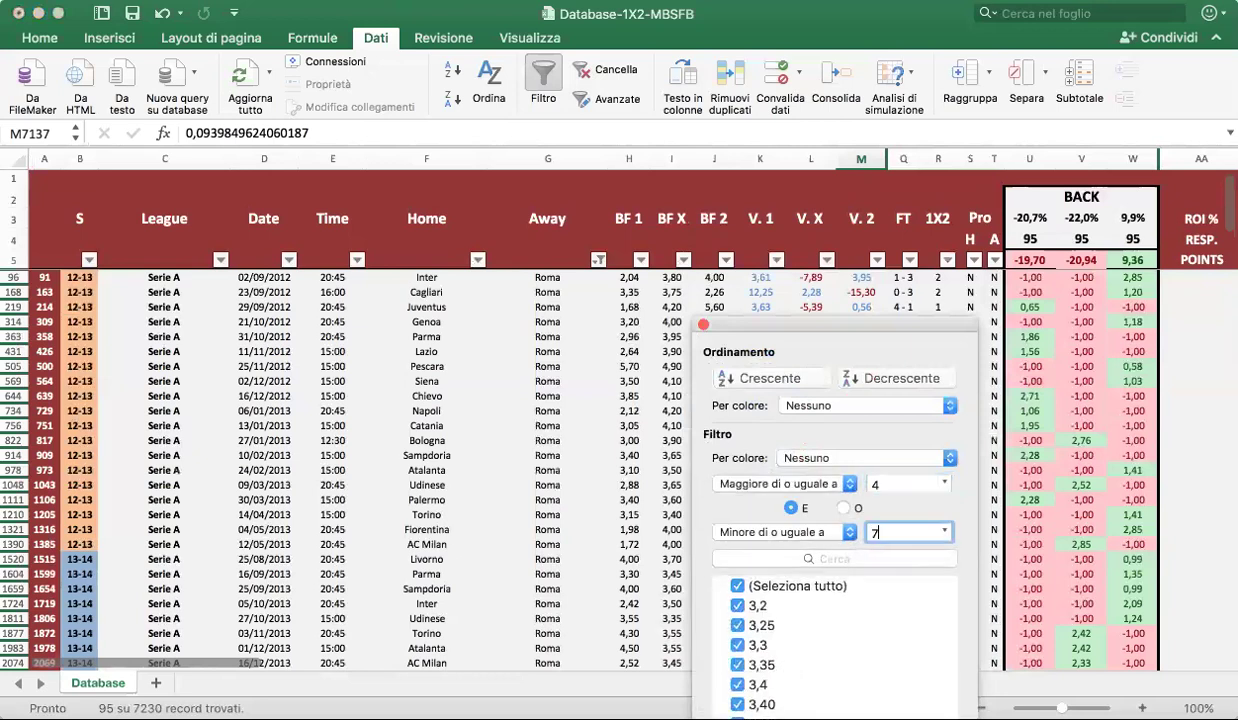
pyautogui.click(704, 326)
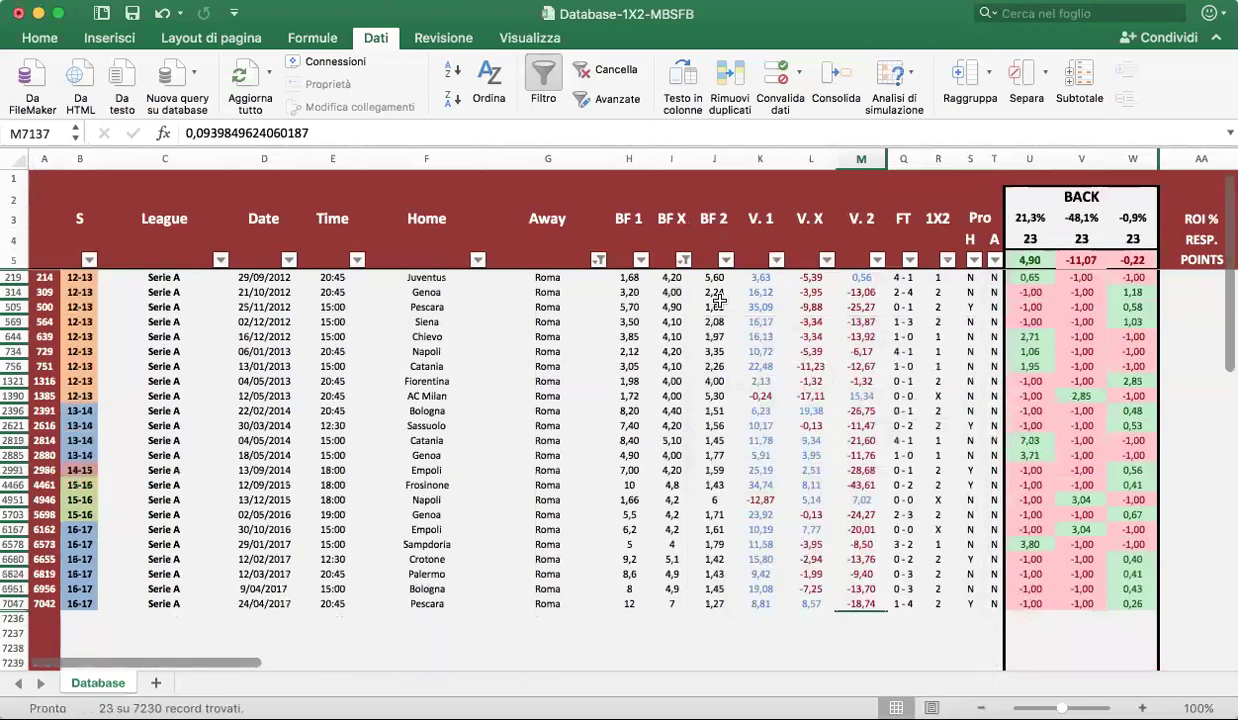
# - Filter the V. 1 column to variations greater than or equal to 0
pyautogui.click(776, 260)
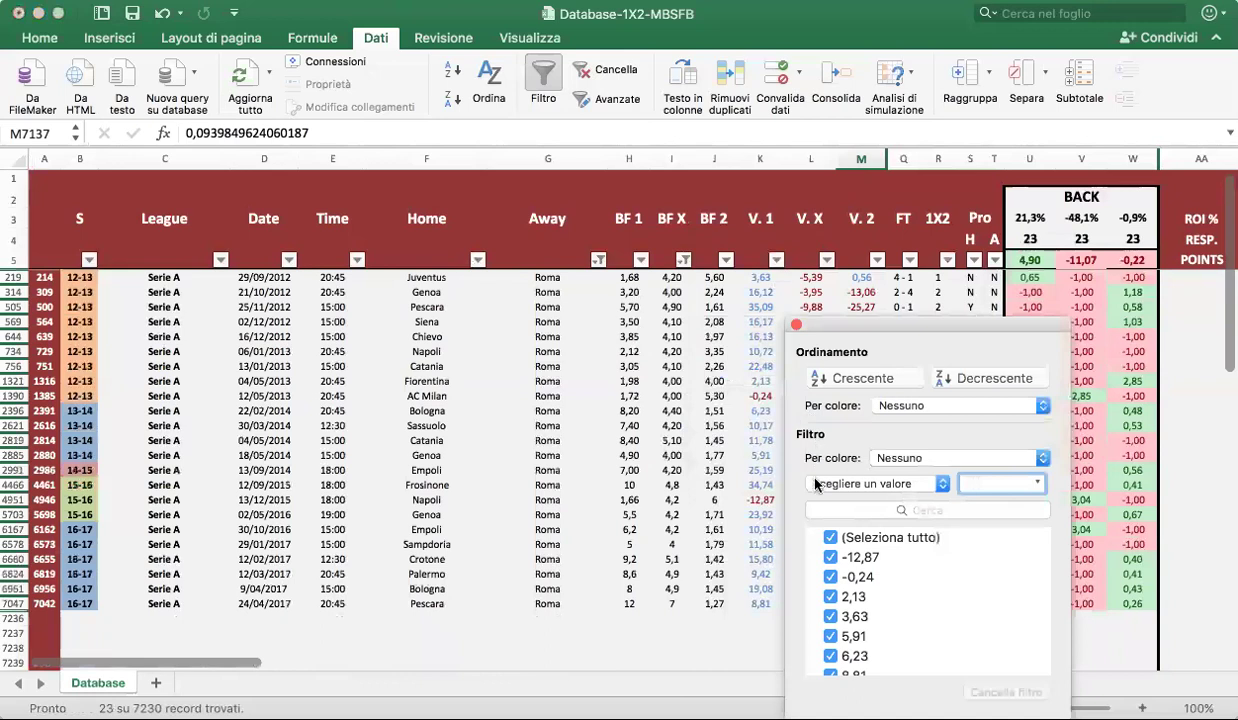
pyautogui.click(825, 484)
pyautogui.click(870, 548)
pyautogui.write('0')
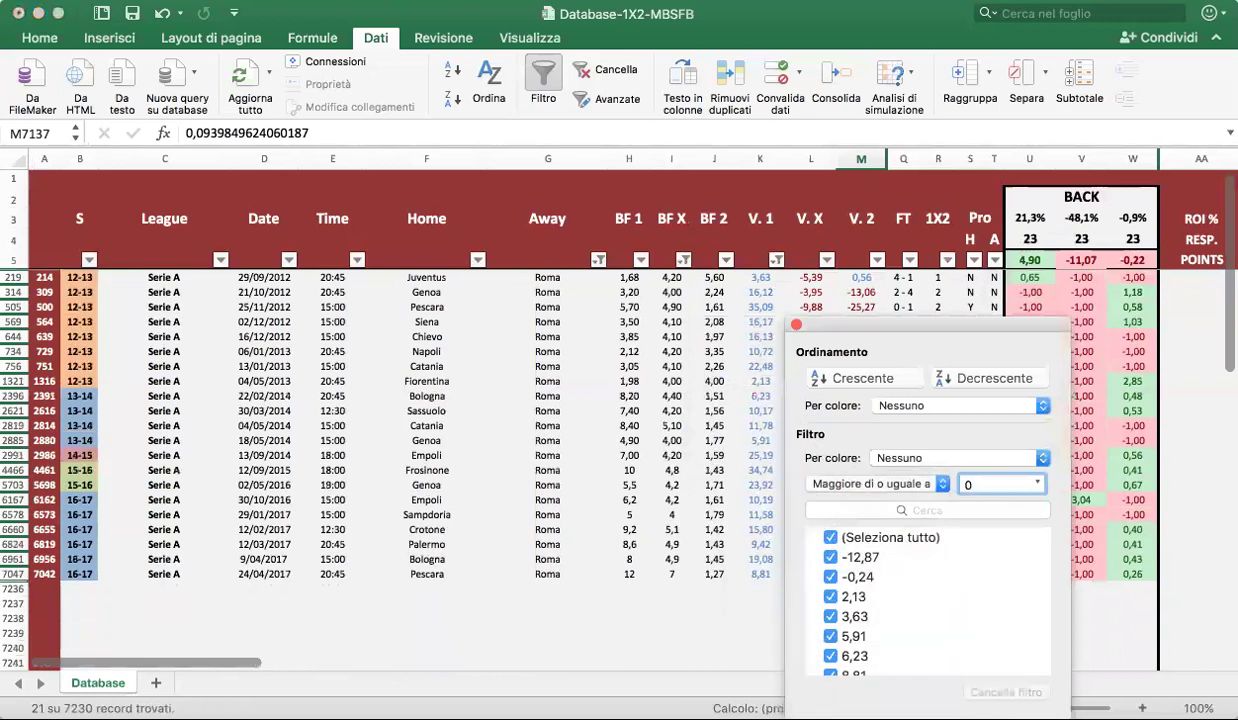
pyautogui.click(796, 326)
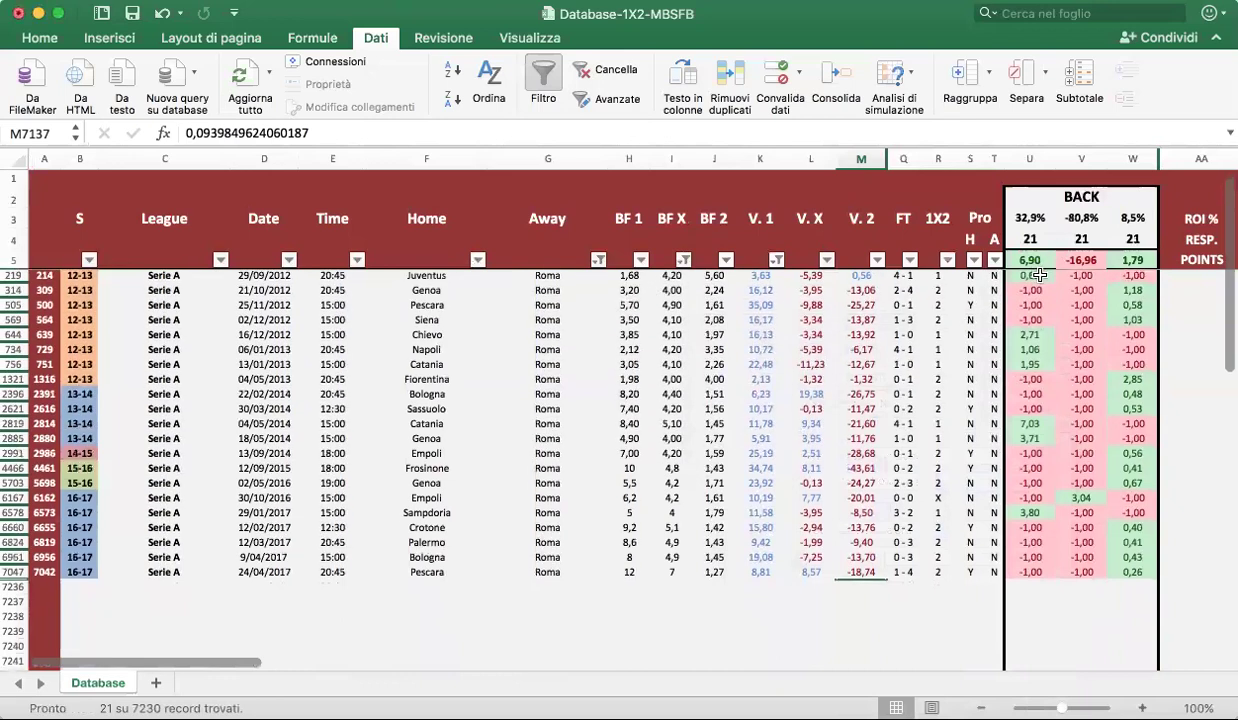
# - Review the back-betting results for the filtered Roma away matches and clear all filters from the database
pyautogui.scroll(-1, 1043, 234)
pyautogui.scroll(-1, 1043, 234)
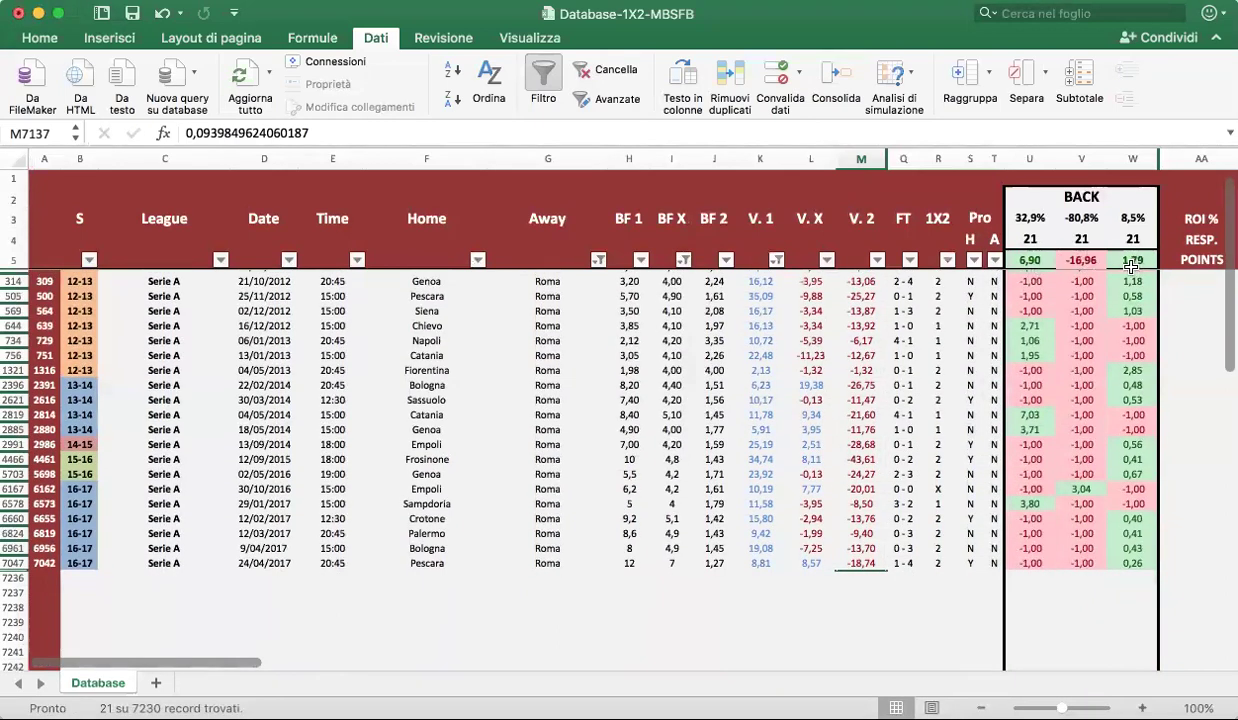
pyautogui.scroll(-1, 1030, 275)
pyautogui.scroll(1, 1030, 280)
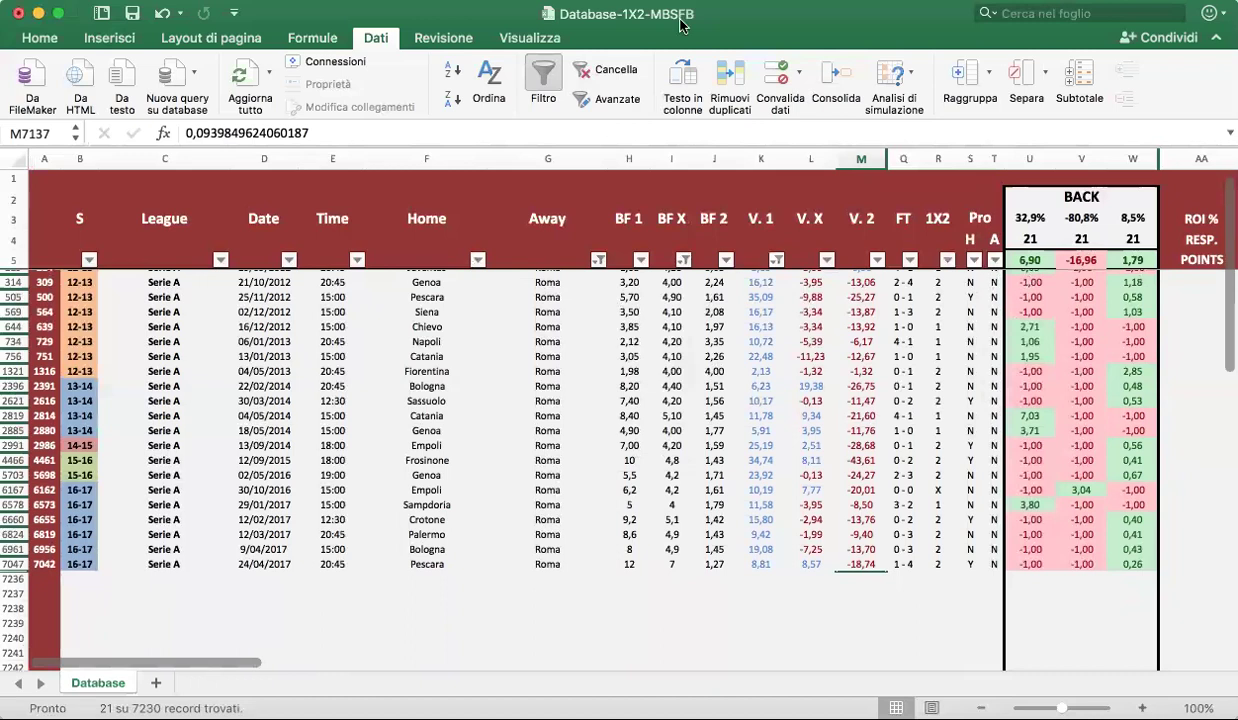
pyautogui.click(608, 71)
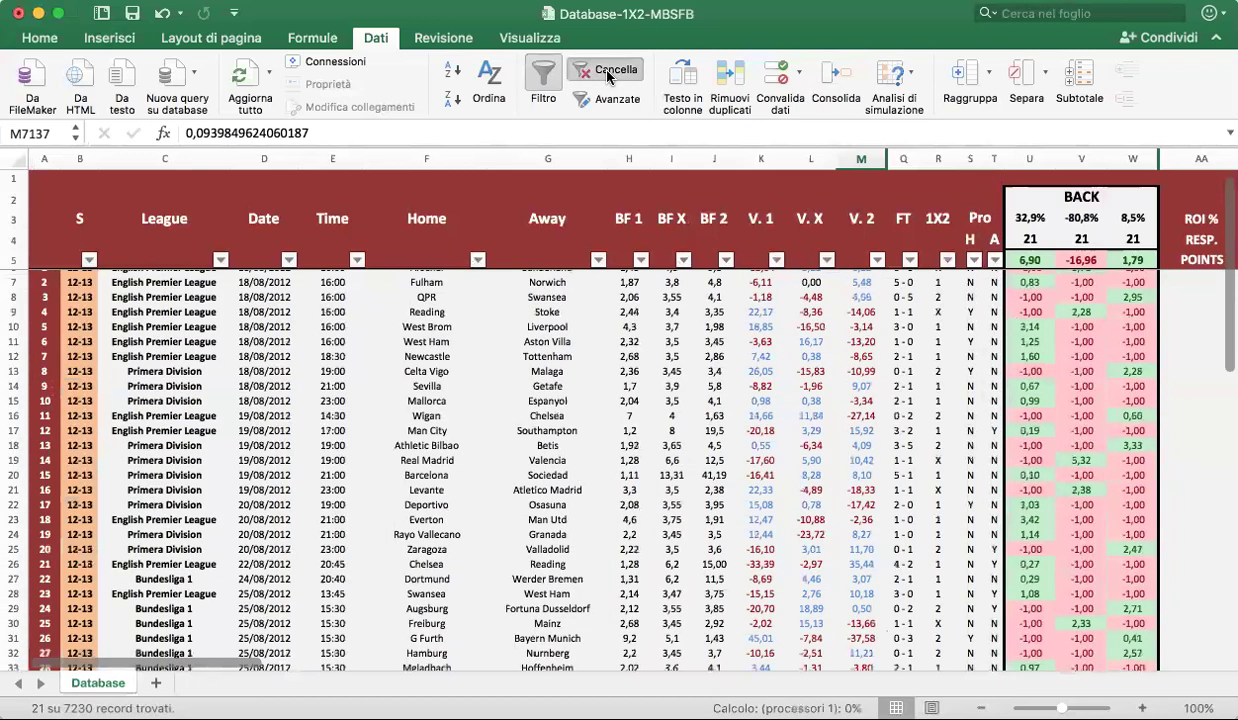